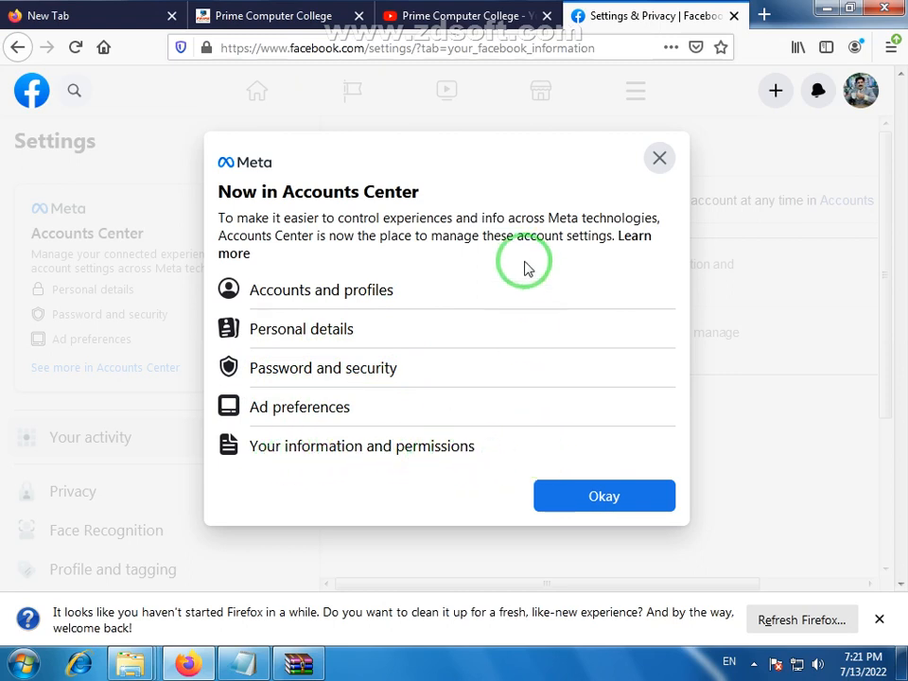
Dismiss the Accounts Center notice and open the Facebook account's Settings page from Settings & privacy.
left_click(658, 157)
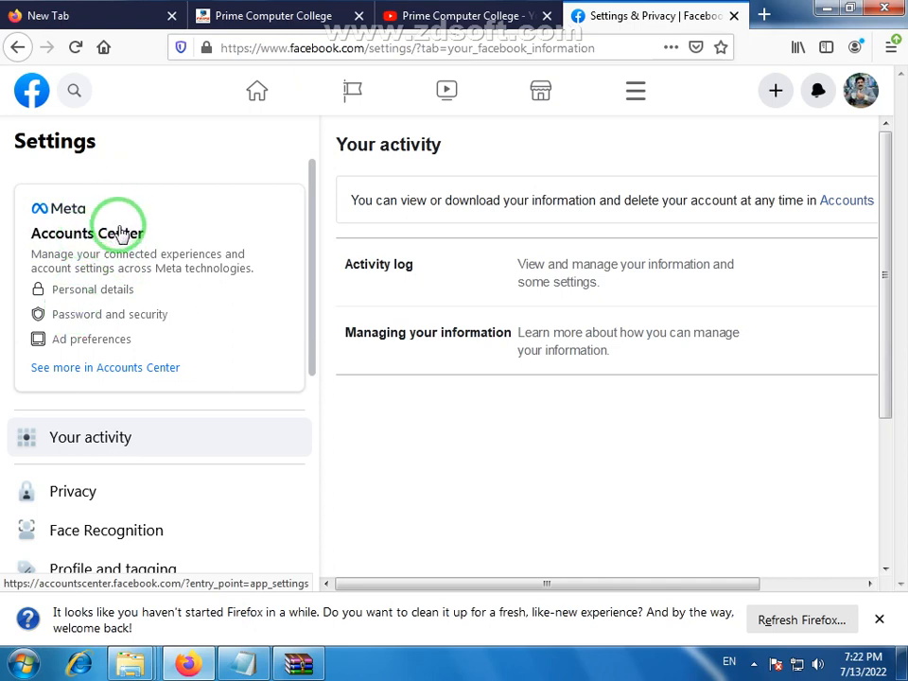
left_click(862, 95)
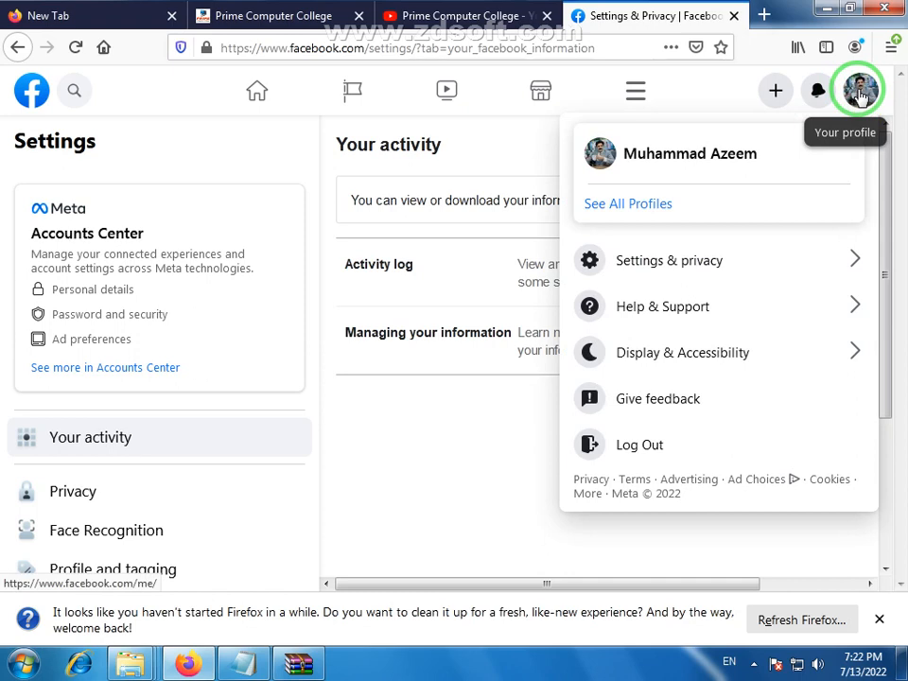
left_click(712, 273)
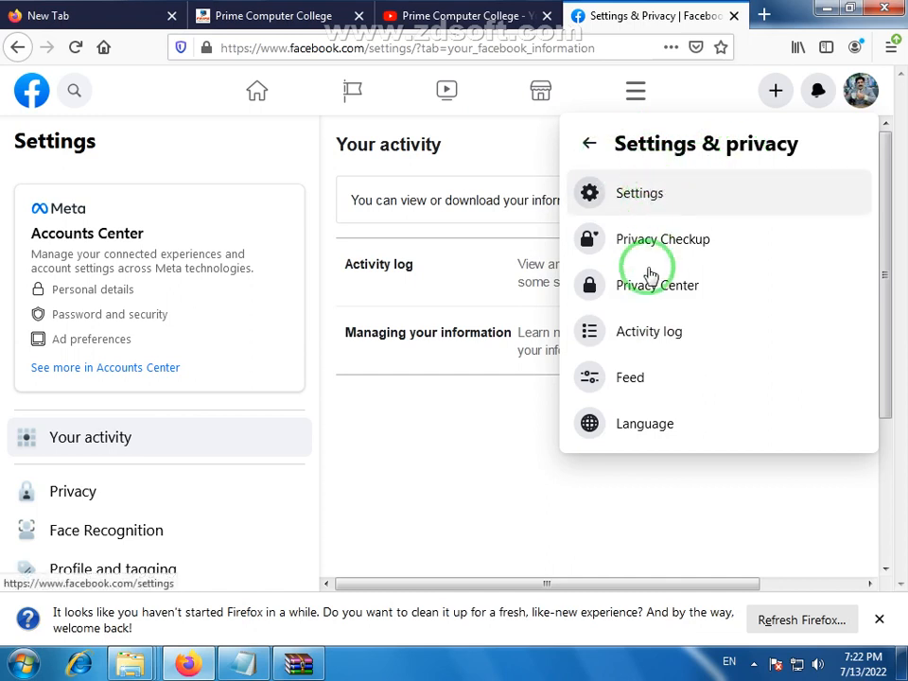
left_click(636, 200)
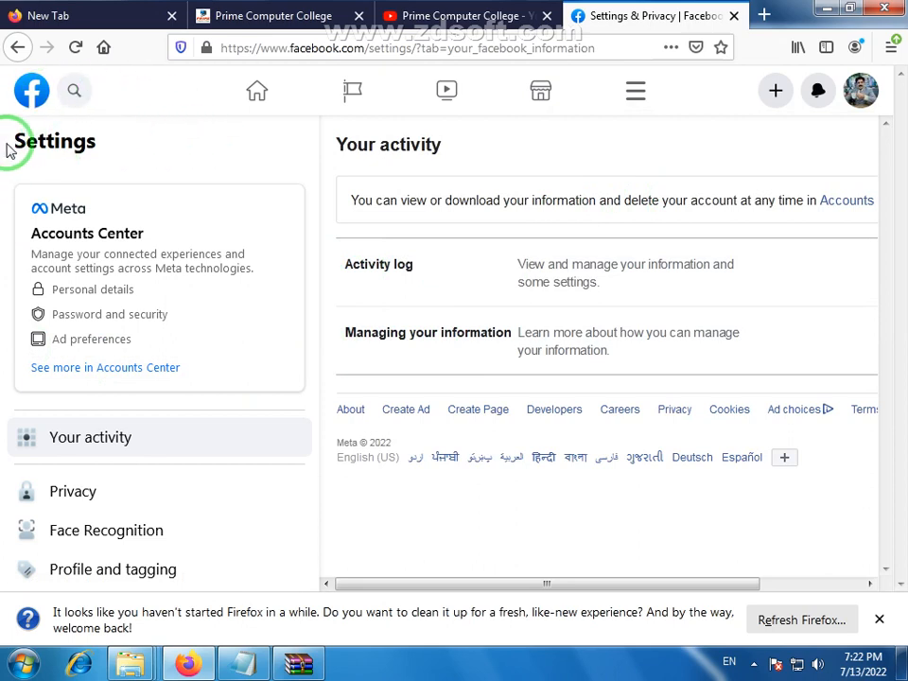
left_click_drag(16, 141, 128, 152)
left_click(128, 152)
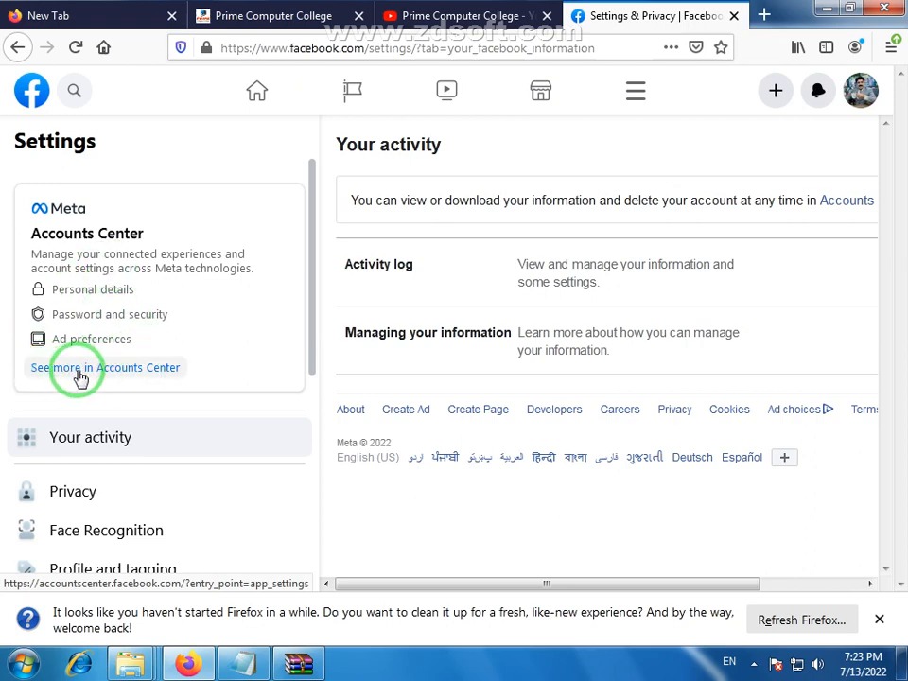
Open Accounts Center and view the Name and Username settings of the Instagram profile.
left_click(155, 377)
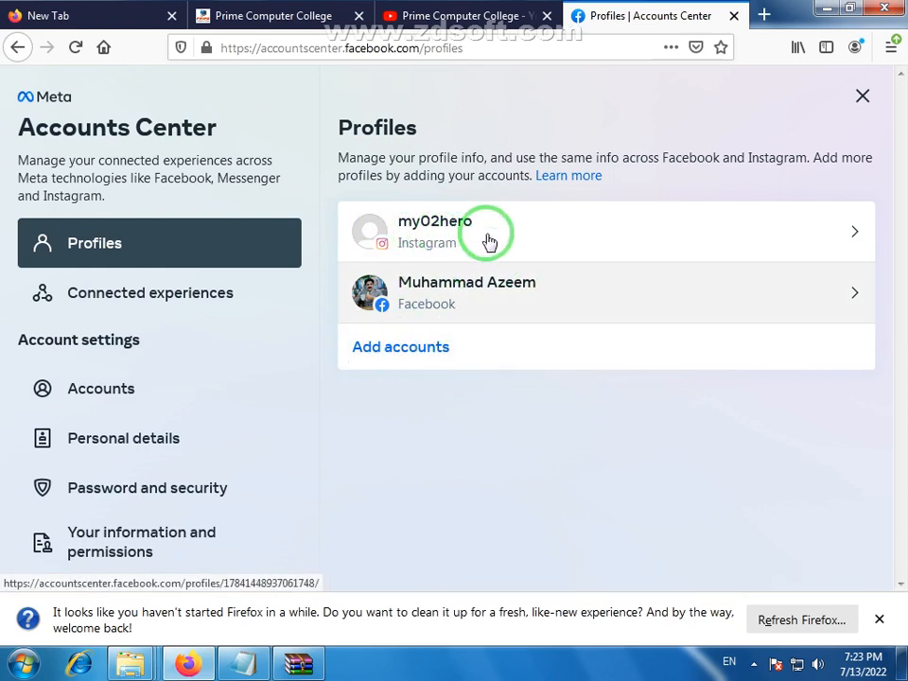
left_click(435, 233)
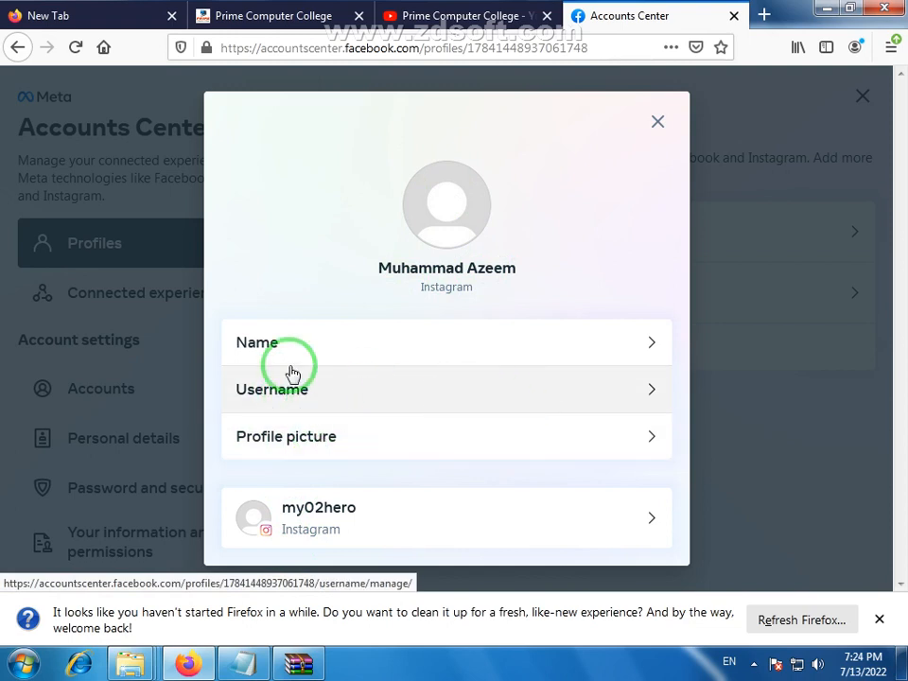
left_click(487, 348)
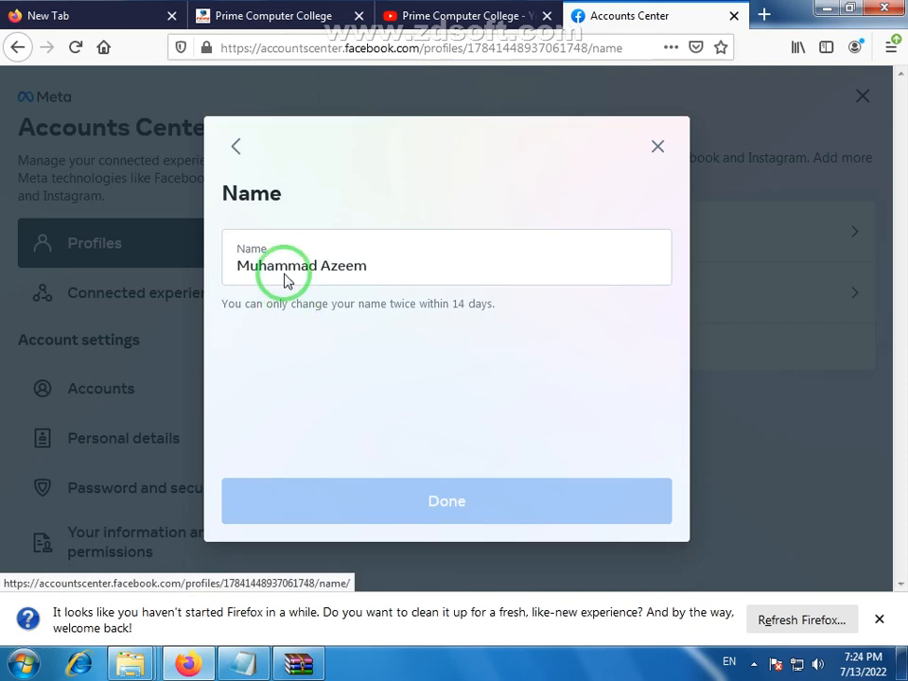
left_click(660, 145)
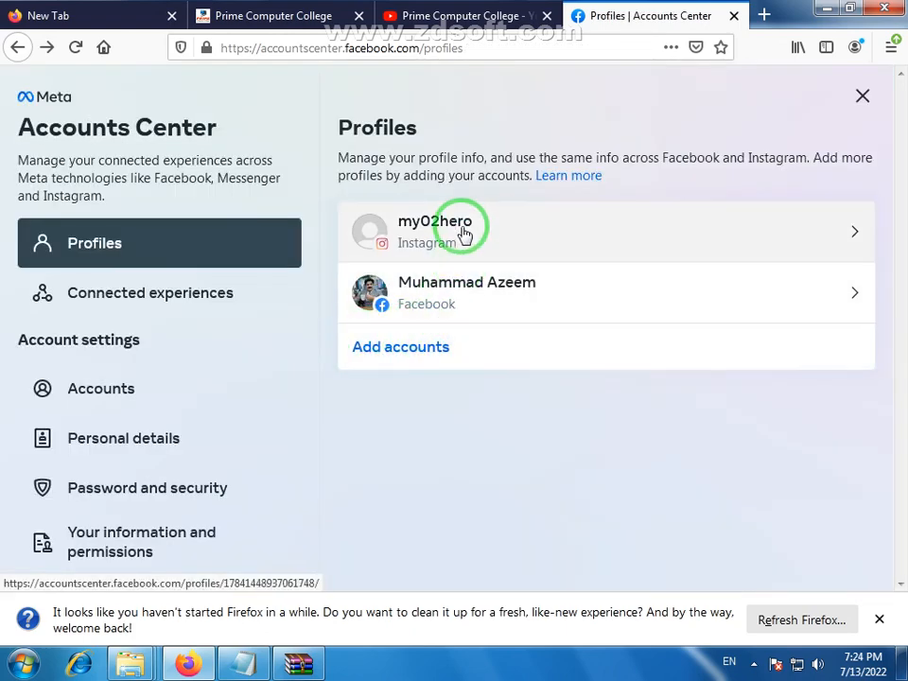
left_click(462, 237)
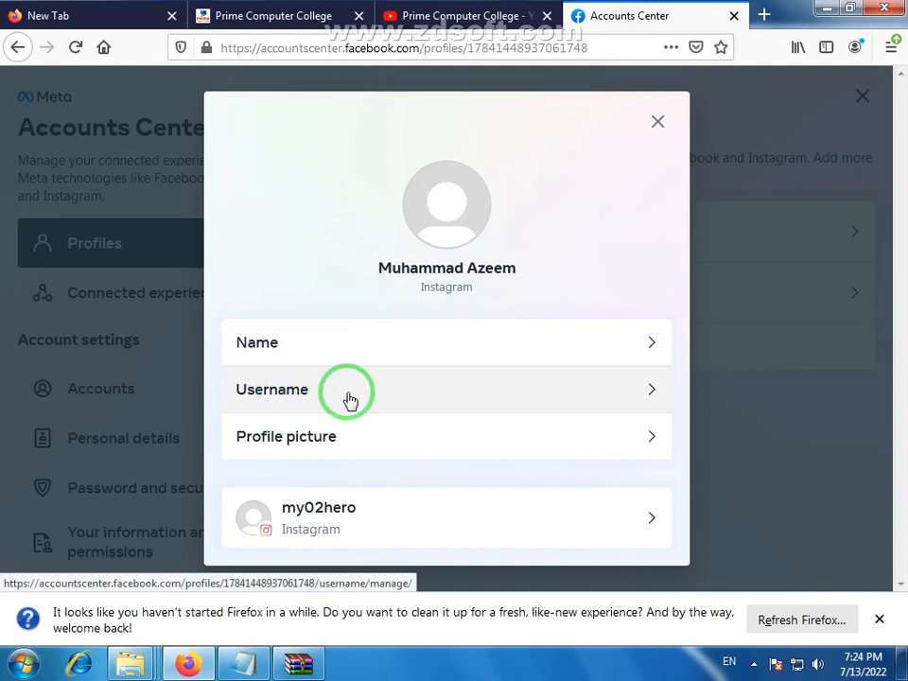
left_click(385, 393)
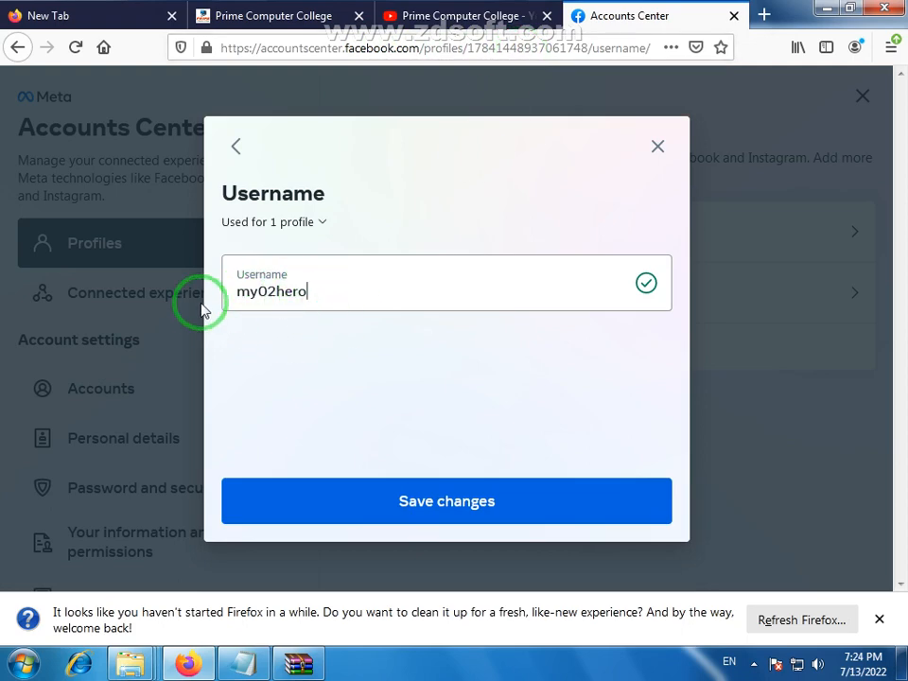
left_click(658, 147)
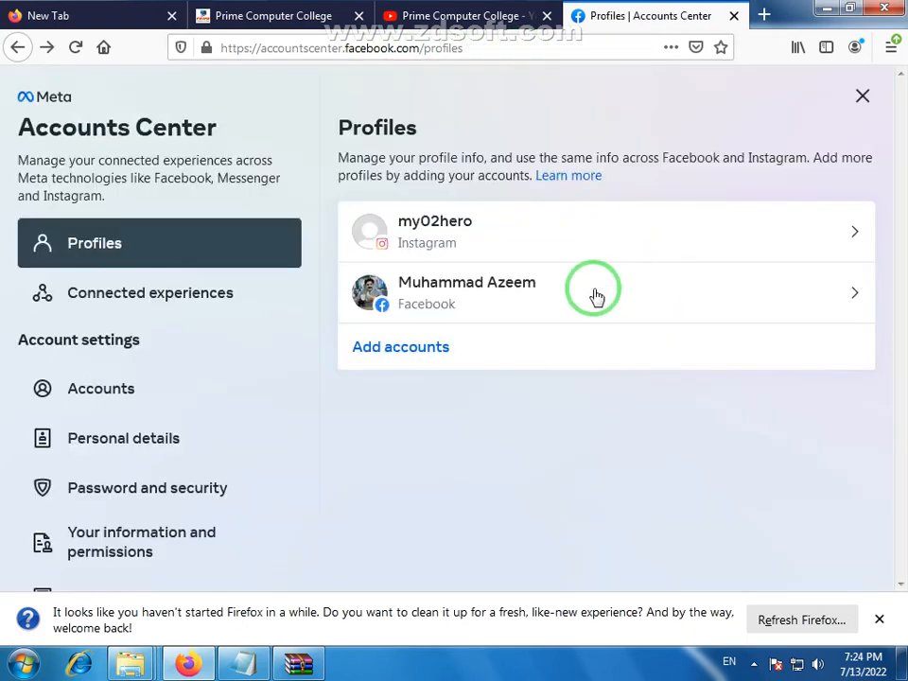
Upload the photo "Computer Teacher (40)" from the My Youtube\Pic folder on drive E: as the Instagram profile picture.
left_click(474, 229)
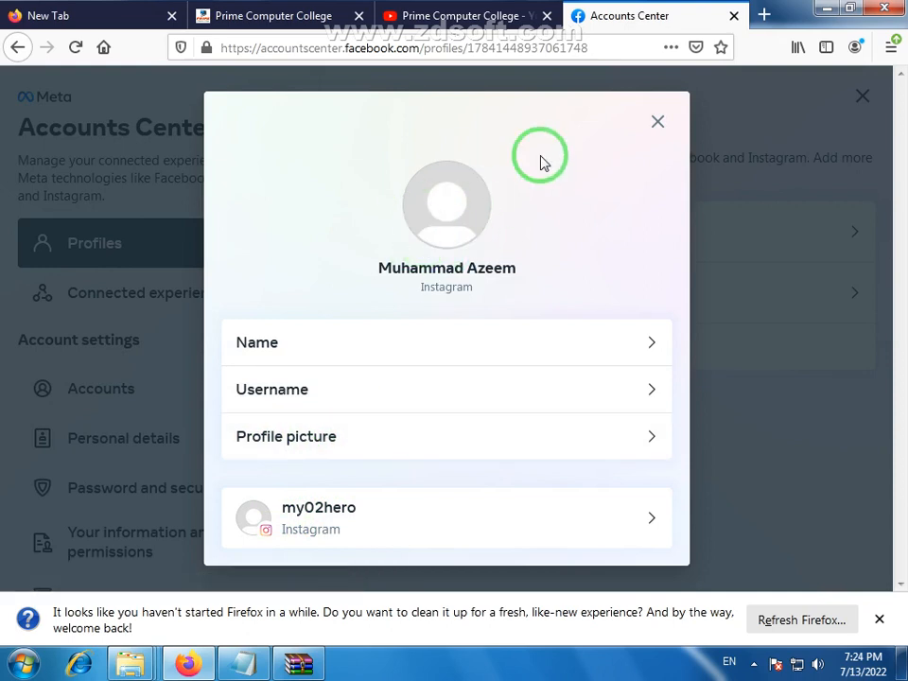
left_click(288, 445)
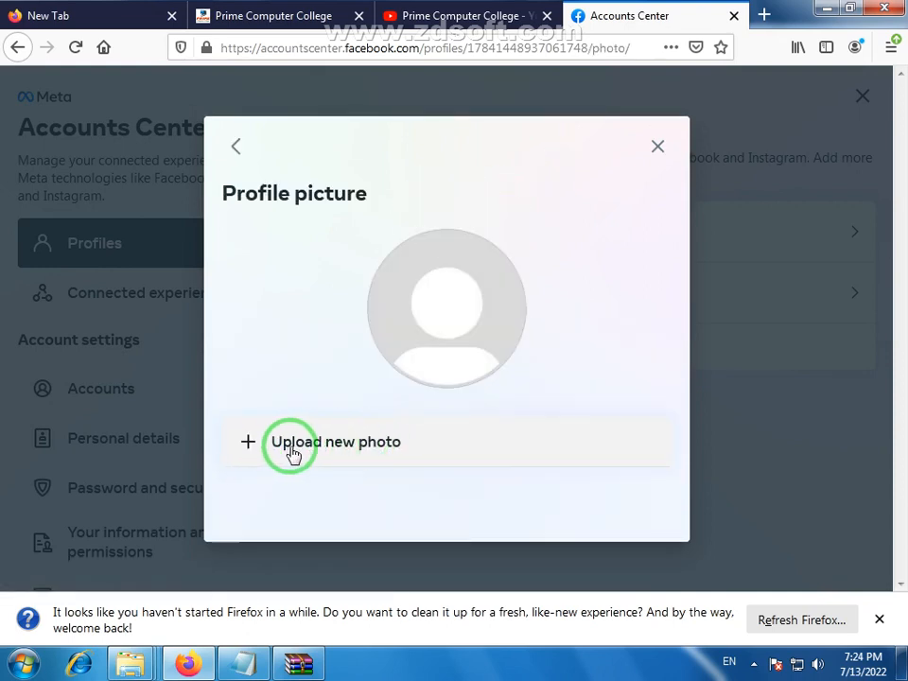
left_click(361, 450)
double_click(219, 225)
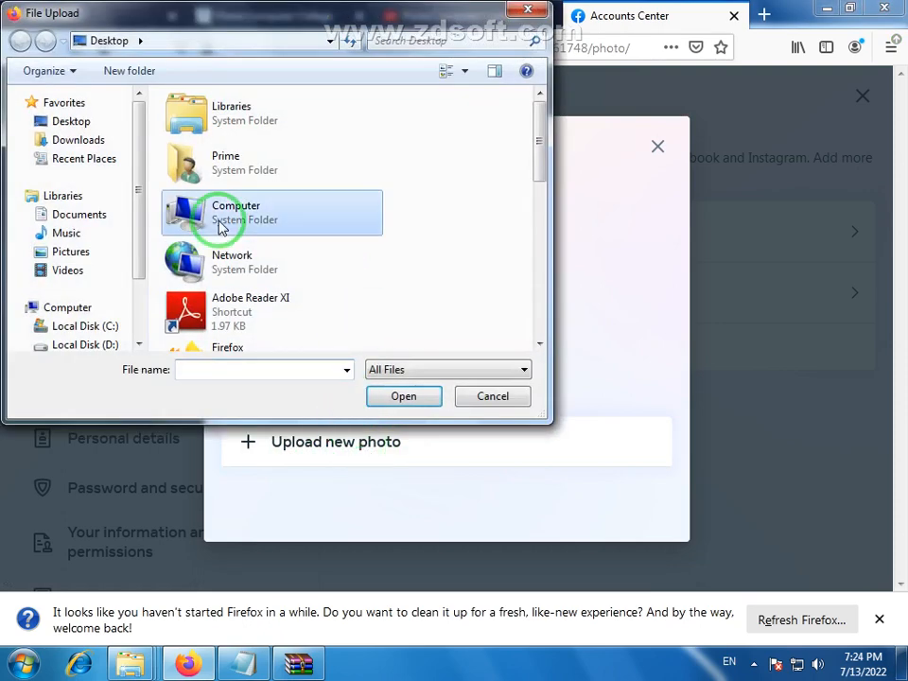
double_click(193, 227)
double_click(207, 238)
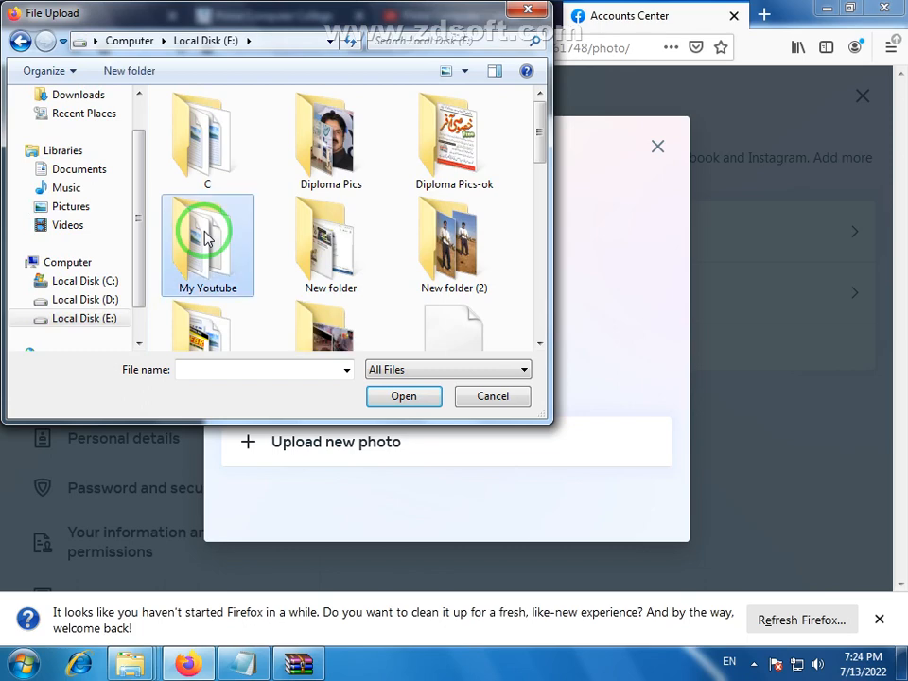
double_click(182, 269)
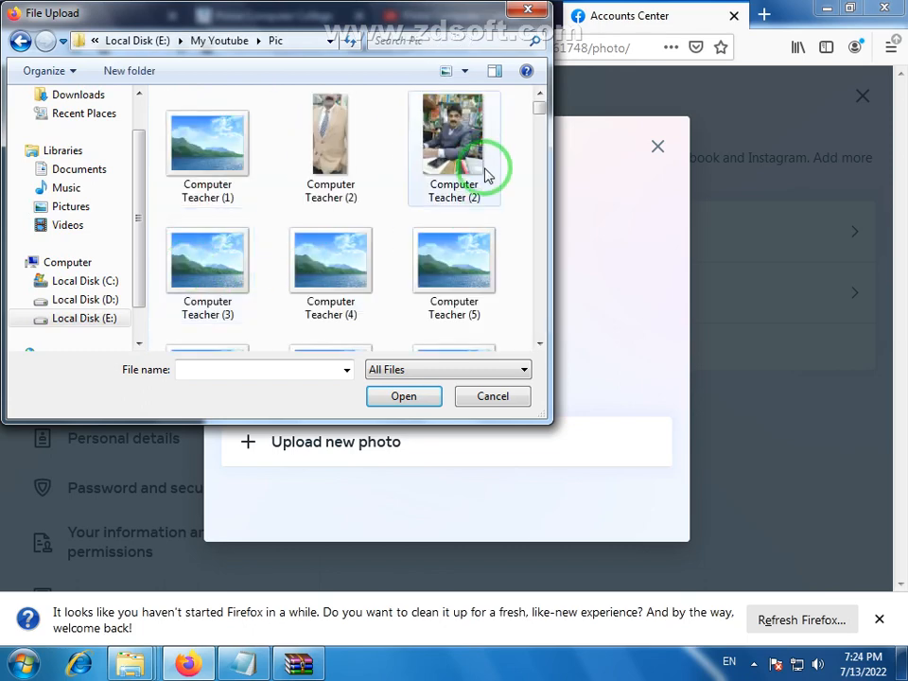
scroll(540, 121, "down", 4)
left_click_drag(540, 121, 541, 188)
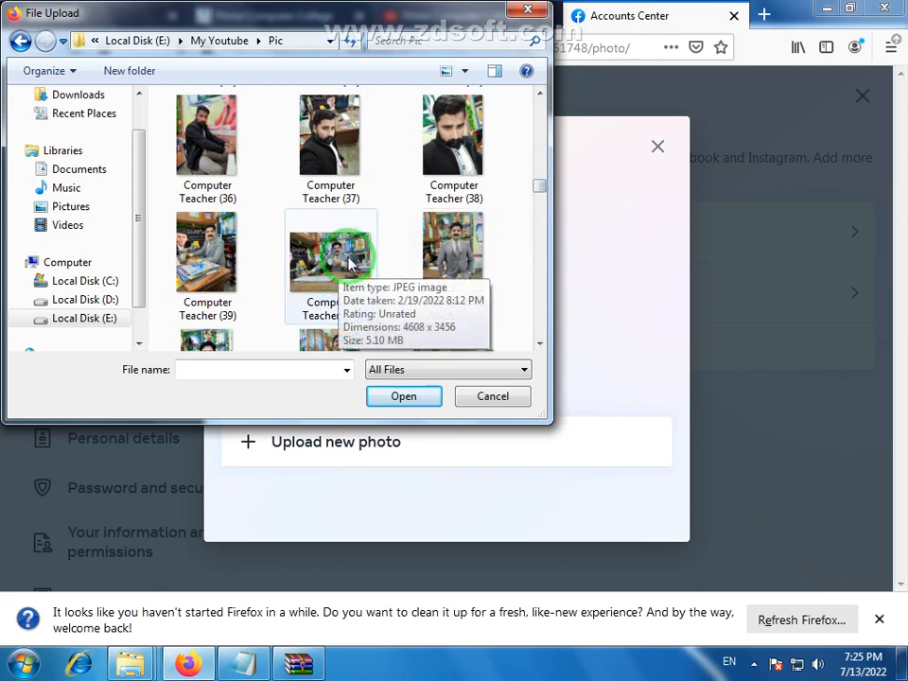
left_click(331, 266)
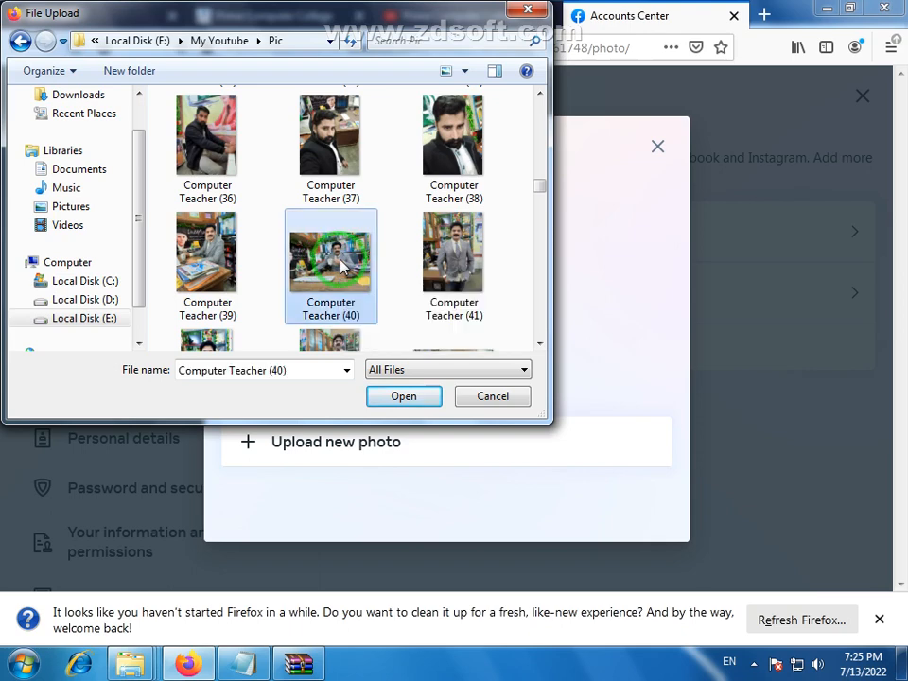
left_click(401, 397)
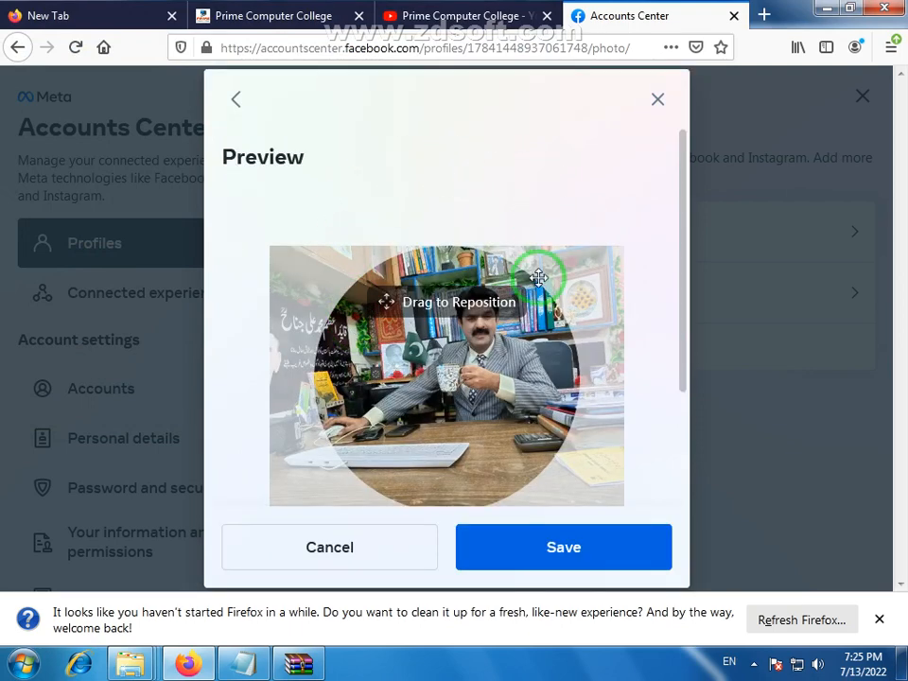
Enlarge the uploaded photo slightly and reposition it so the man's face and upper body fit inside the circular crop.
left_click_drag(520, 361, 594, 328)
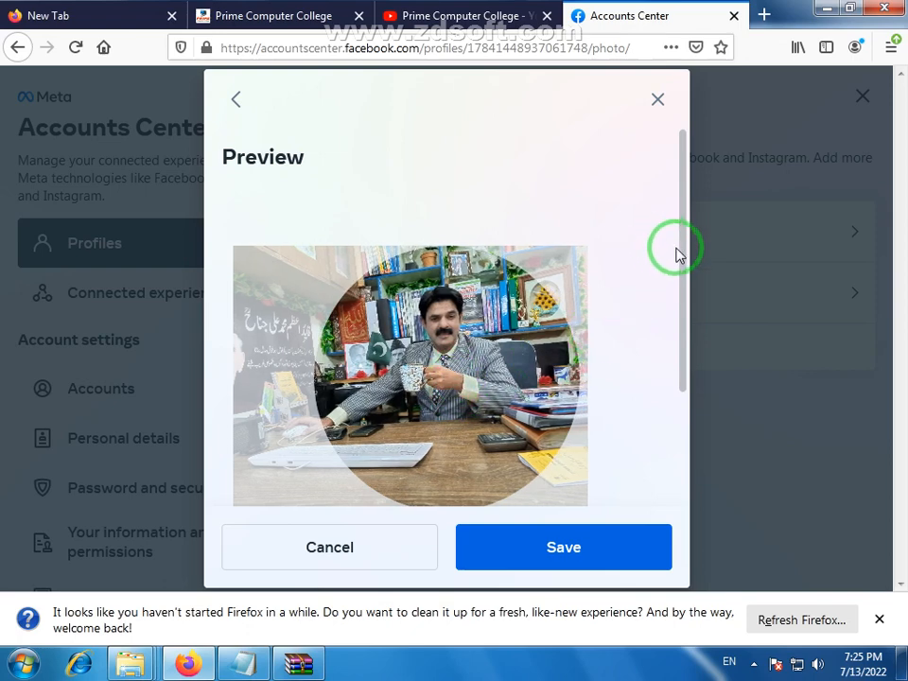
left_click_drag(679, 254, 683, 392)
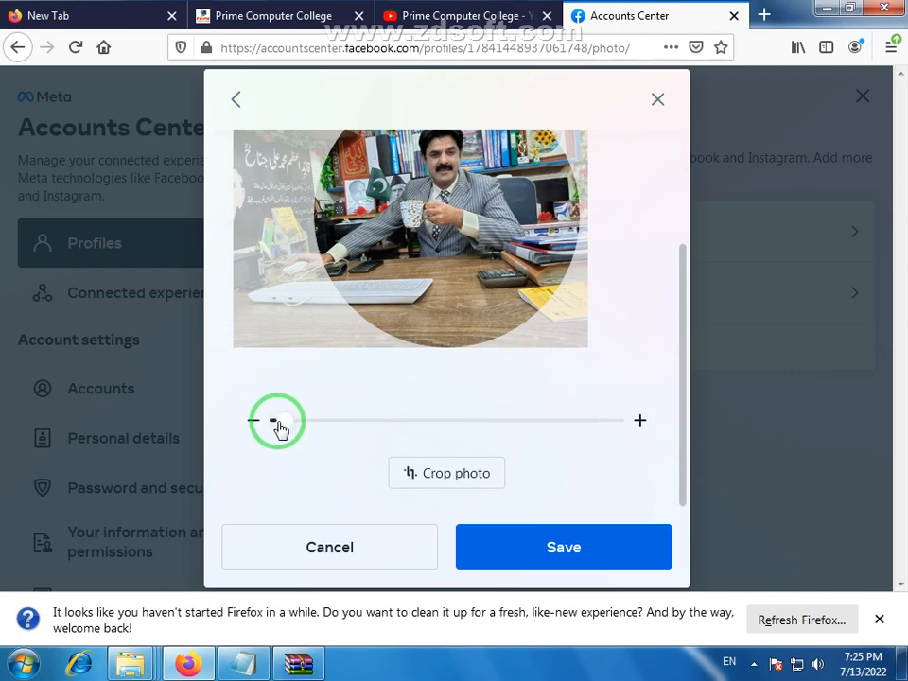
left_click_drag(280, 429, 285, 430)
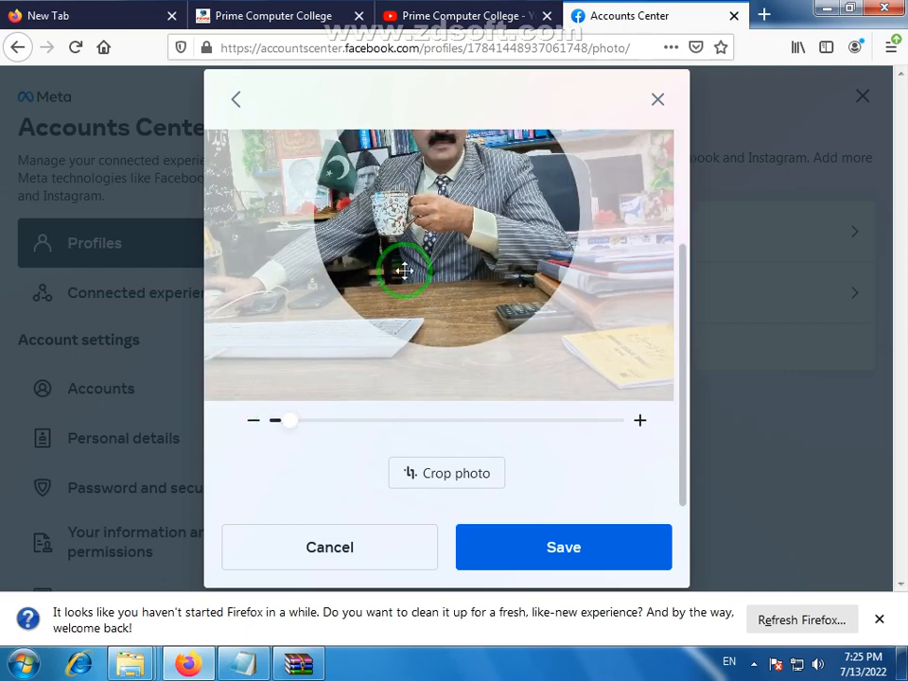
left_click_drag(683, 331, 684, 268)
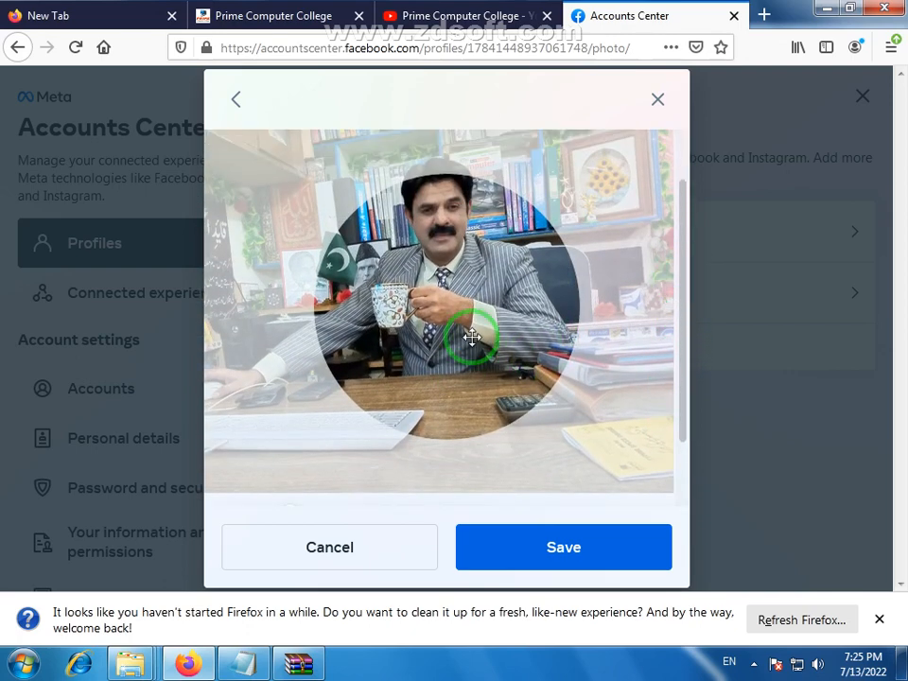
left_click_drag(434, 362, 470, 294)
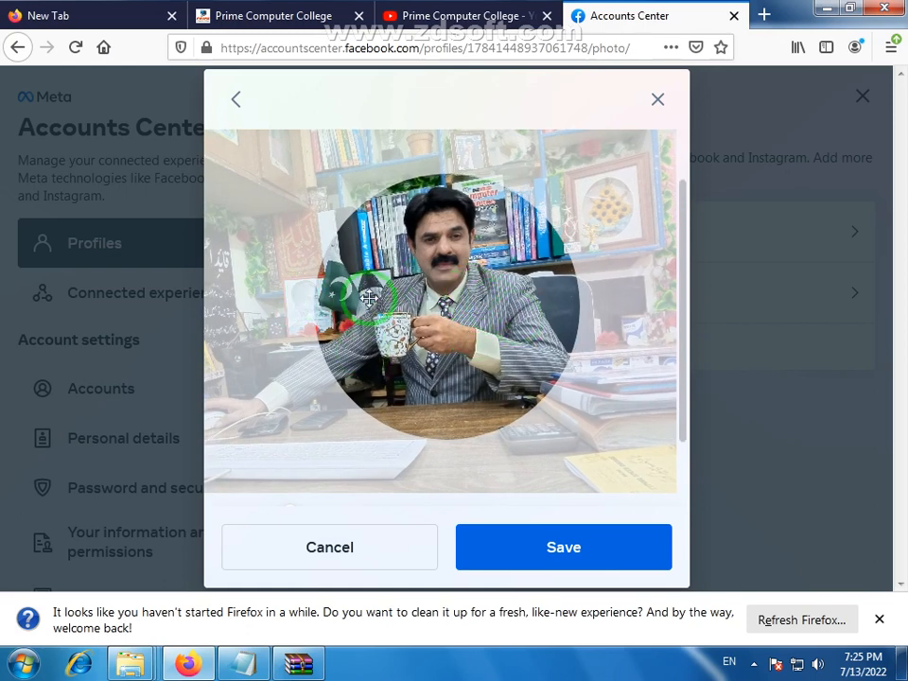
left_click_drag(679, 318, 609, 440)
left_click(290, 423)
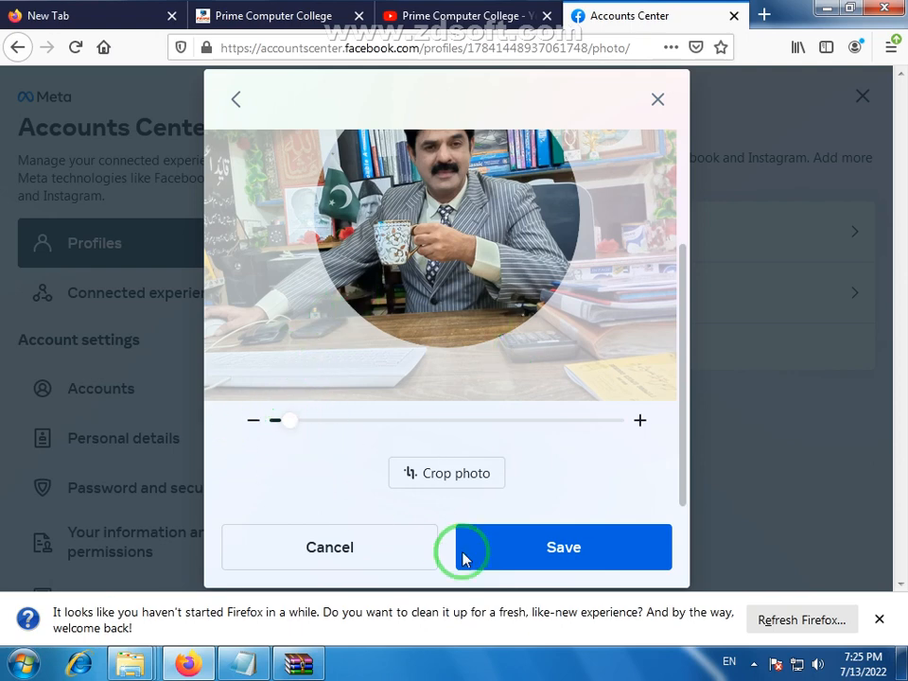
Try to save the new Instagram profile picture, and discard the photo changes to return to the Profiles list.
left_click(584, 561)
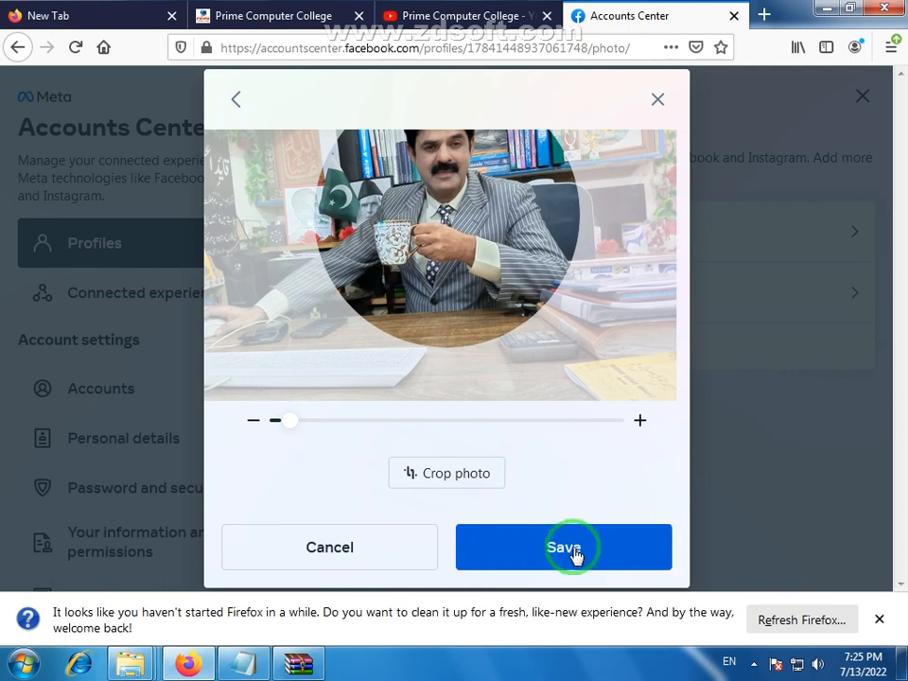
left_click(575, 552)
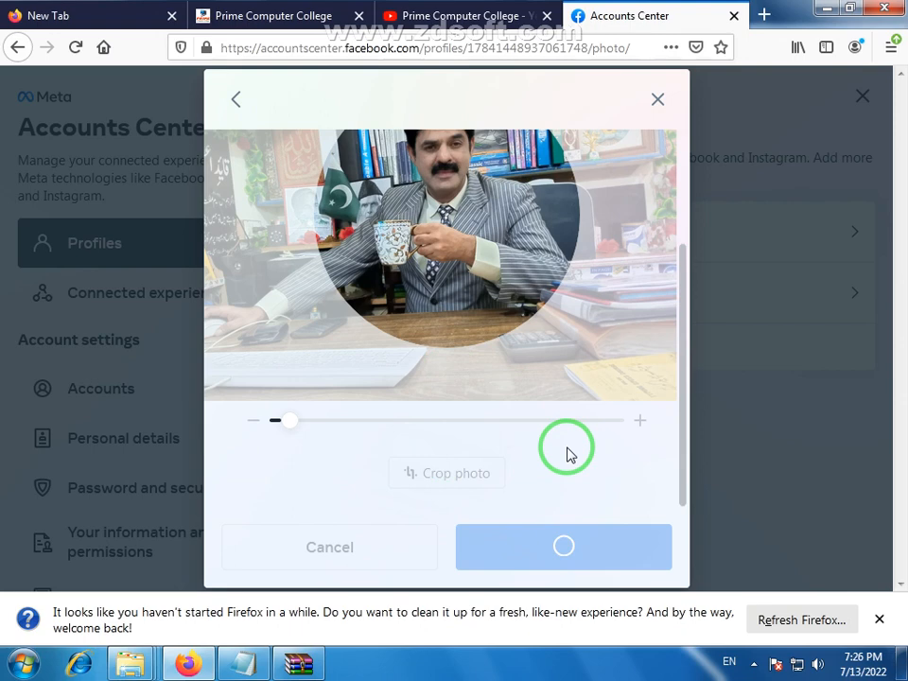
left_click(657, 99)
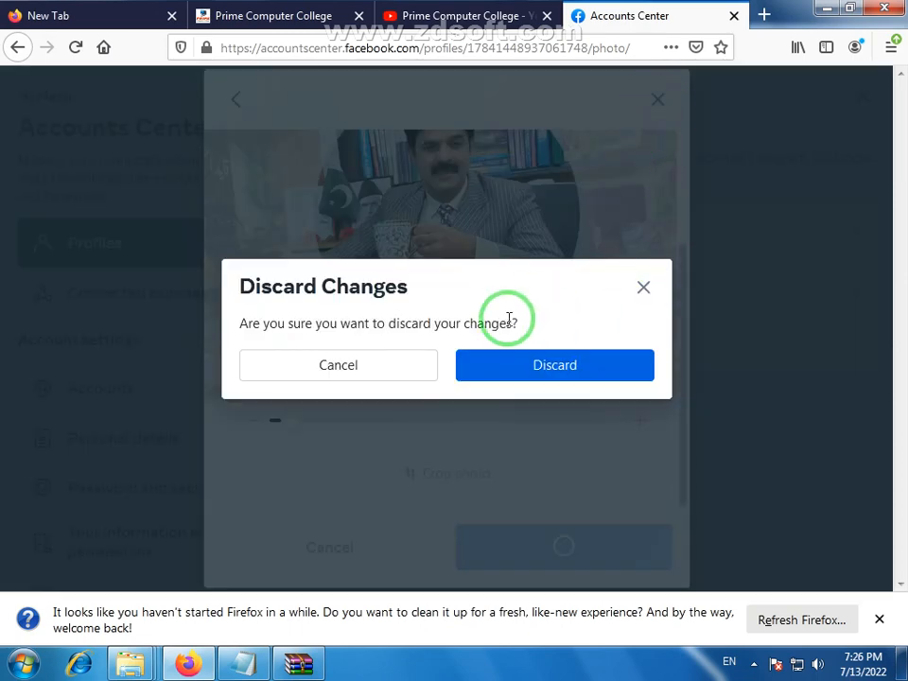
left_click(410, 368)
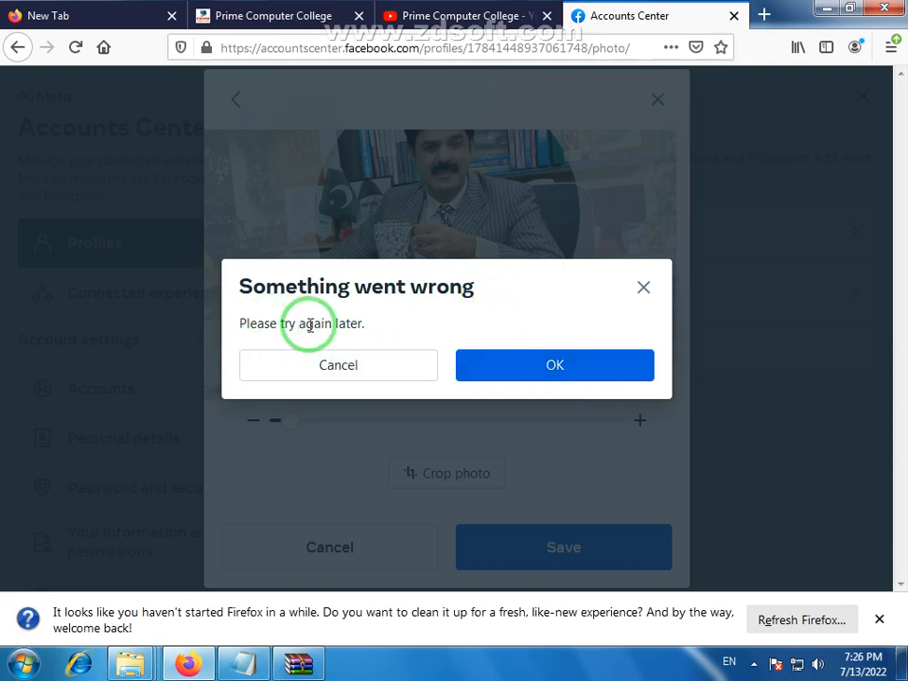
left_click(646, 290)
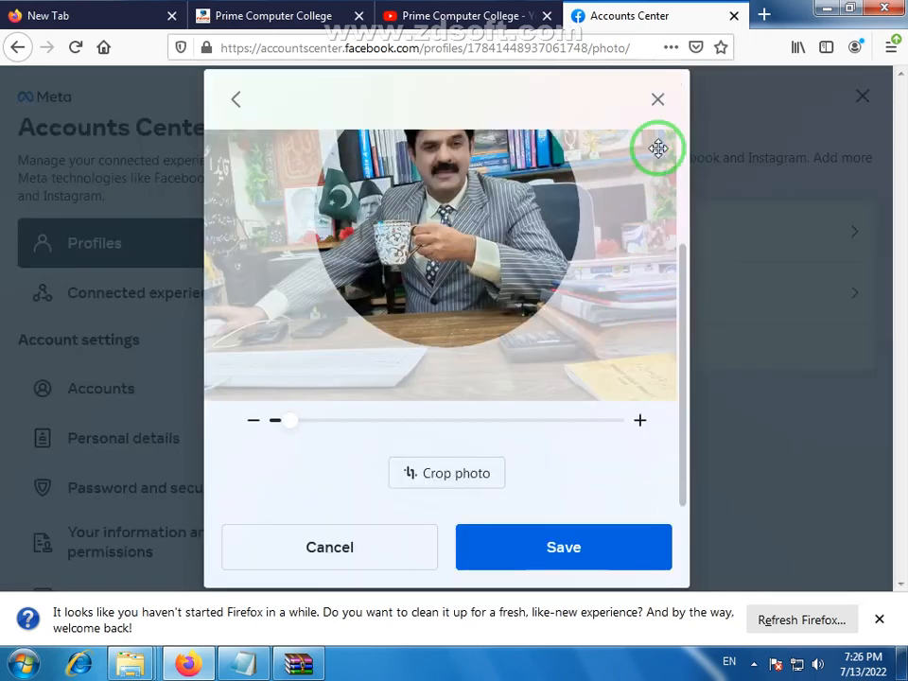
left_click(659, 100)
left_click(529, 375)
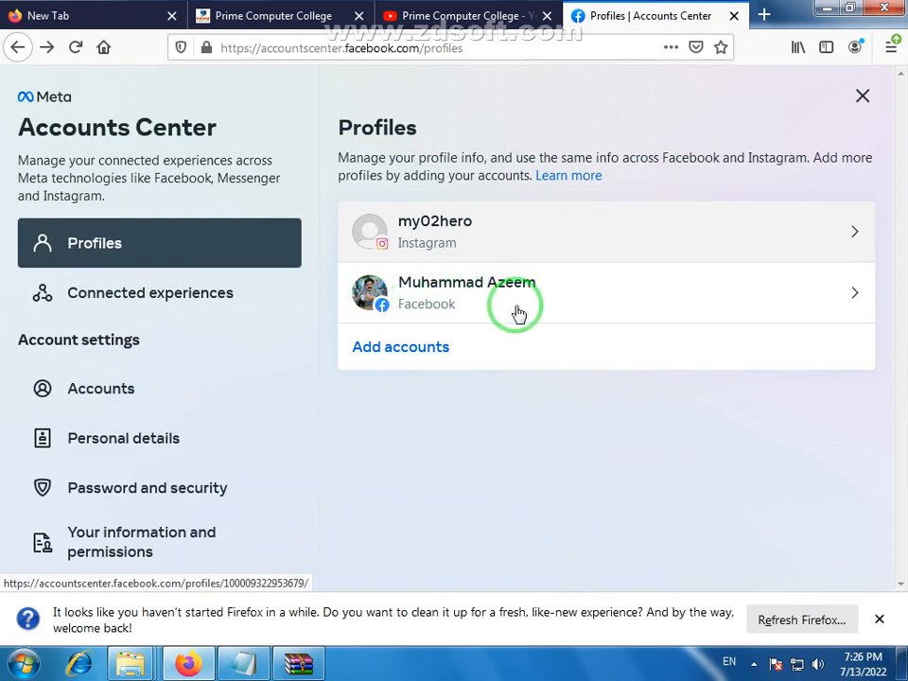
Open the Facebook profile in Accounts Center and view its Username setting.
left_click(446, 293)
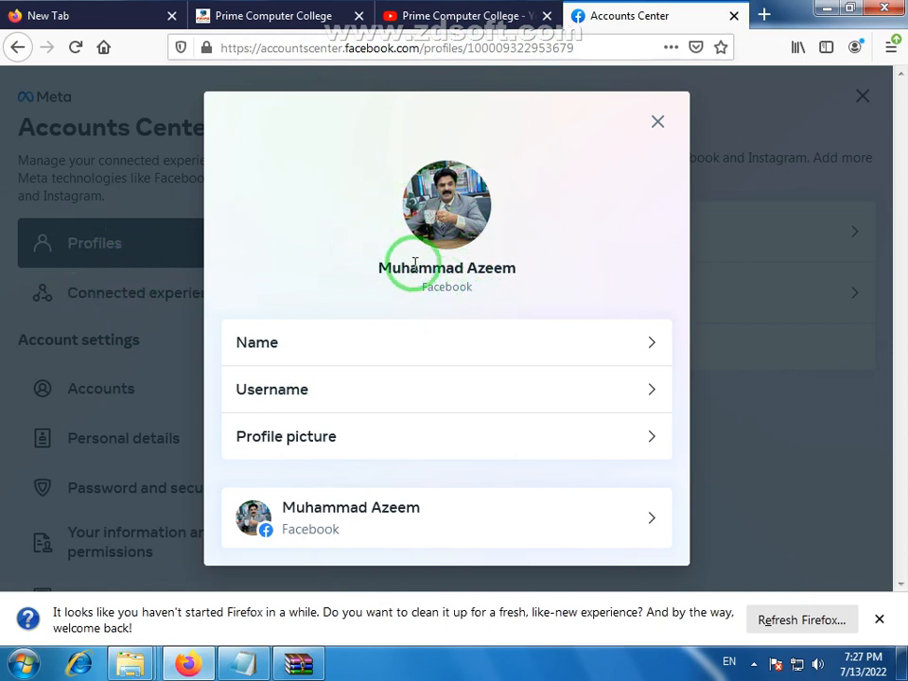
left_click_drag(378, 275, 527, 275)
left_click(527, 283)
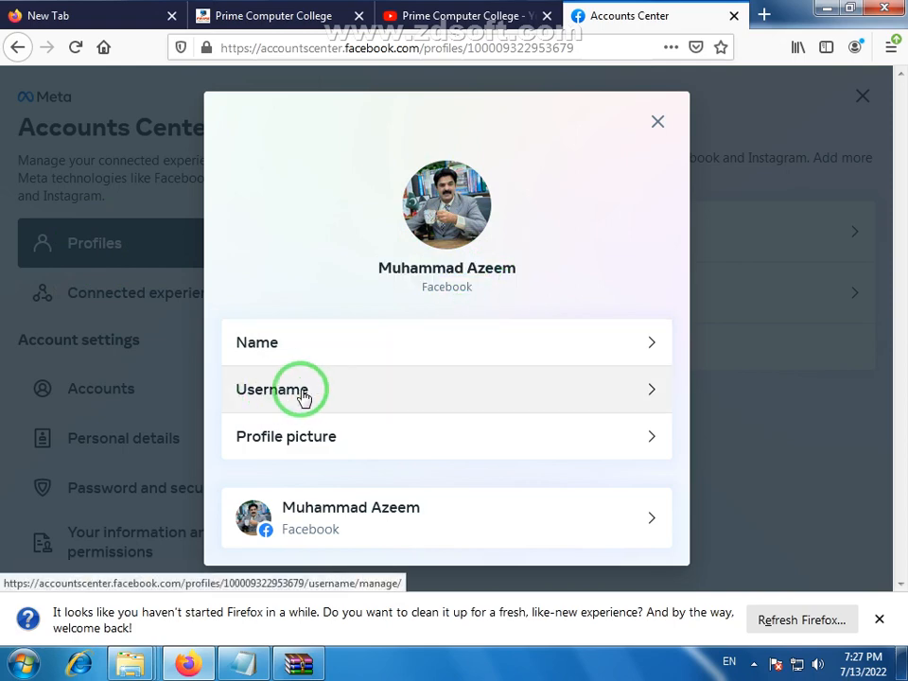
left_click(373, 399)
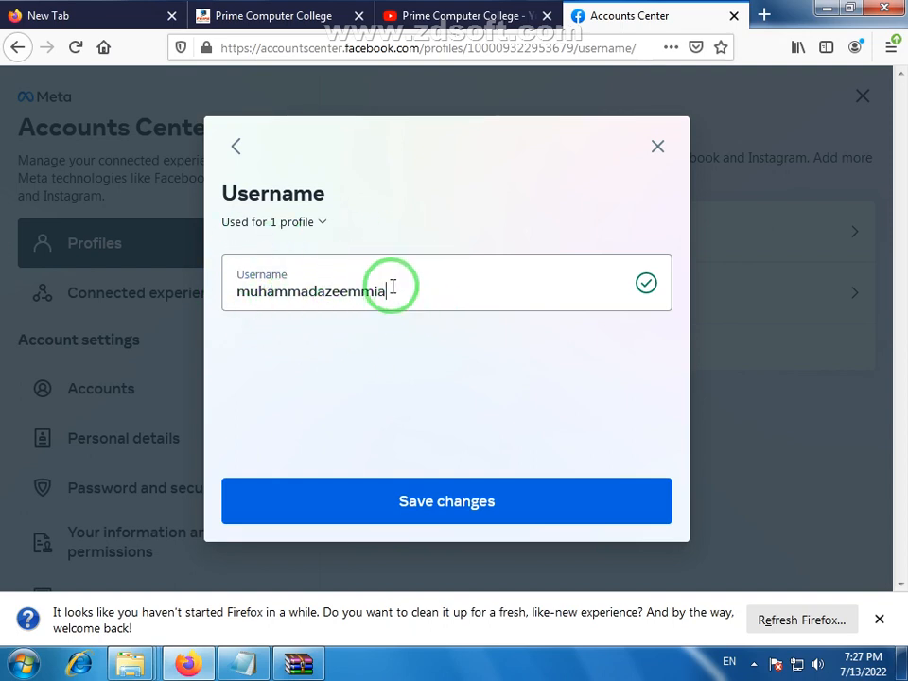
Close the Username setting, view the Instagram login page used for adding accounts, and return to the Profiles list.
left_click(659, 148)
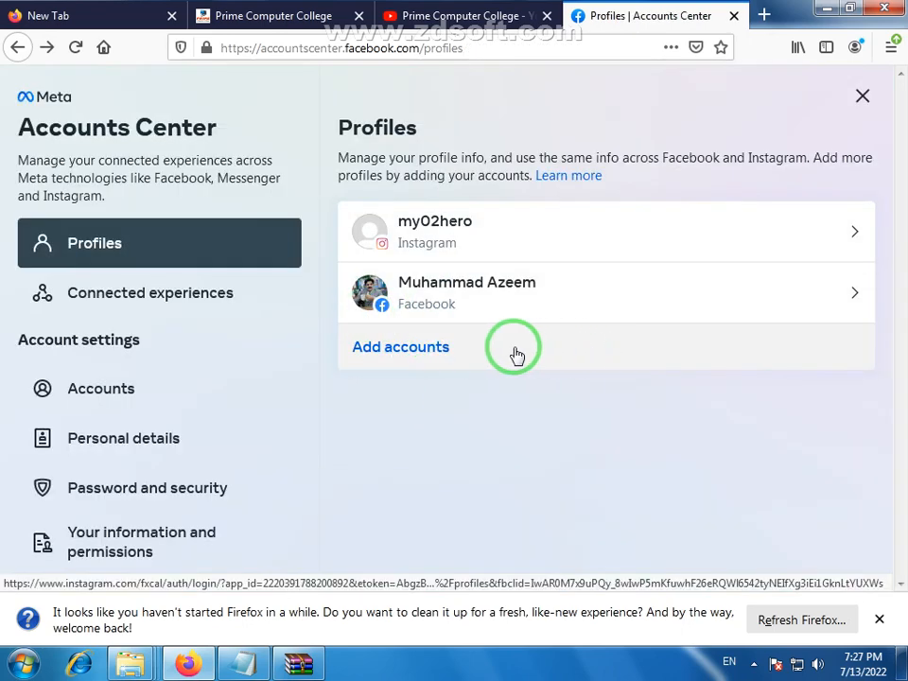
left_click(413, 356)
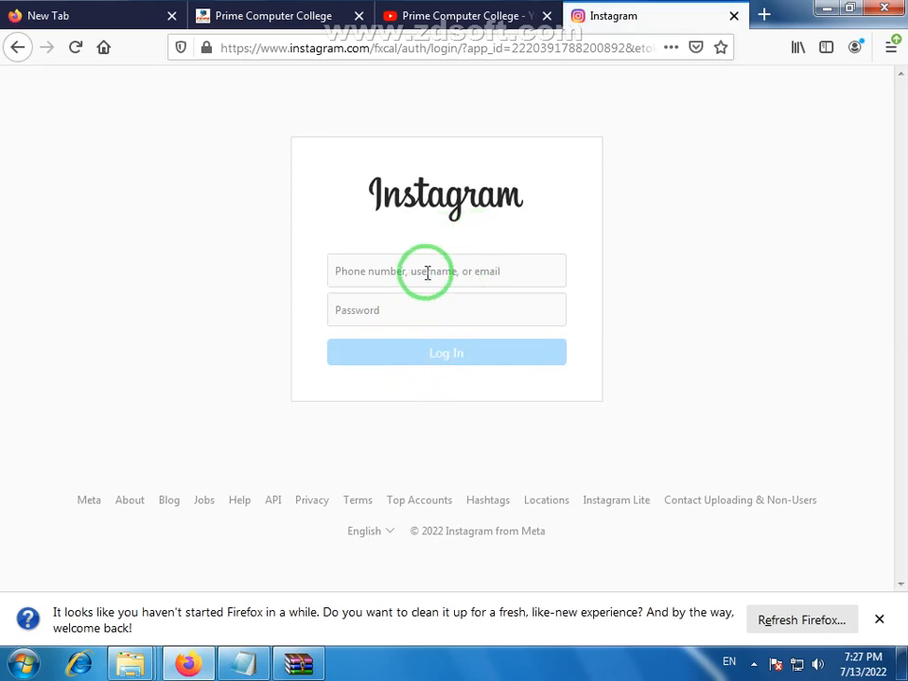
left_click(17, 48)
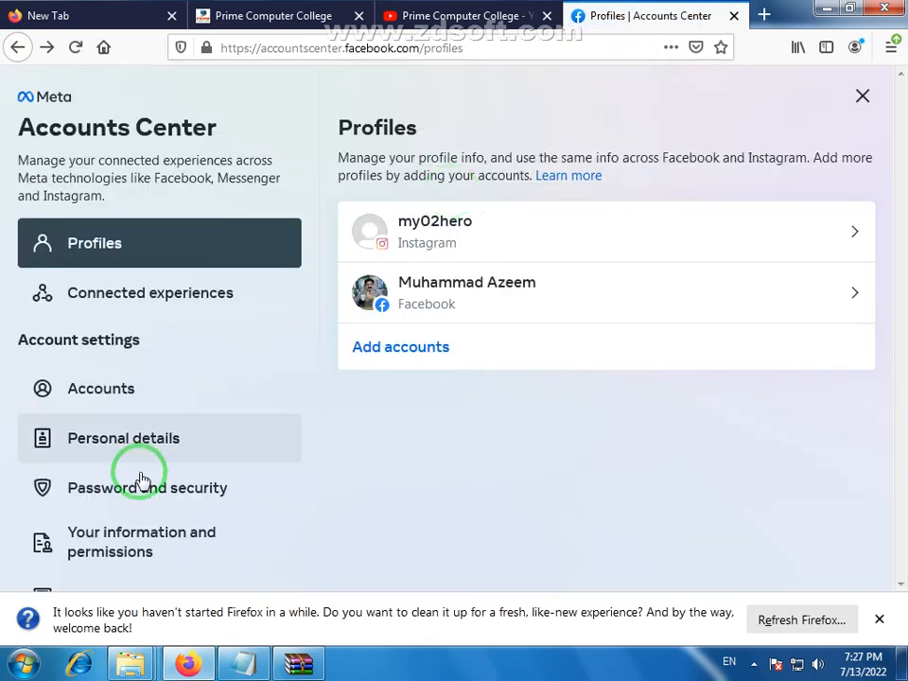
Review the Connected experiences settings, viewing Sharing across profiles for the Instagram profile and the Logging in with accounts options, without changing anything.
scroll(246, 393, "down", 2)
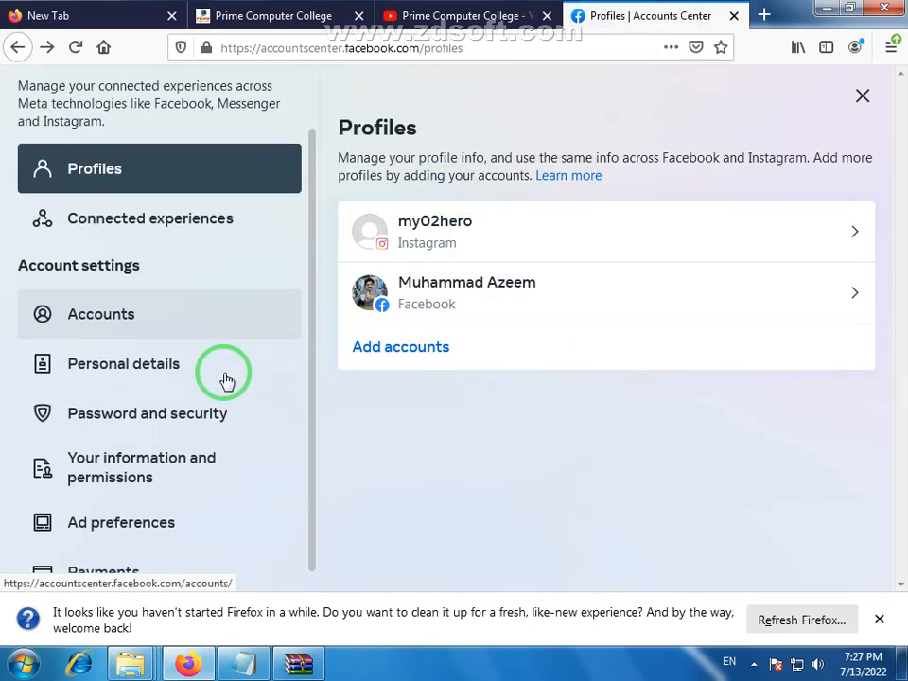
scroll(108, 160, "up", 2)
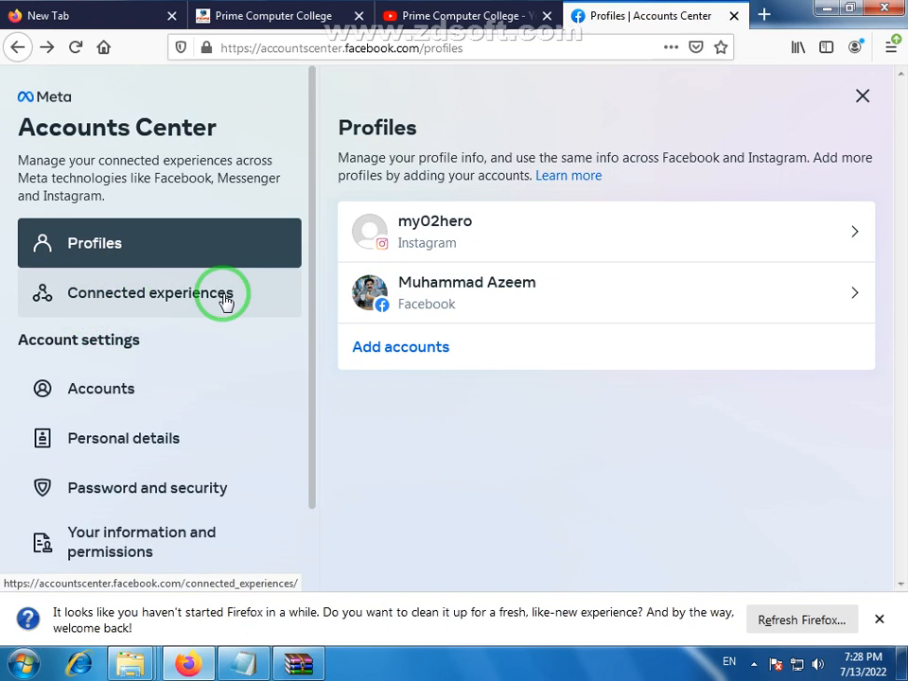
left_click(172, 300)
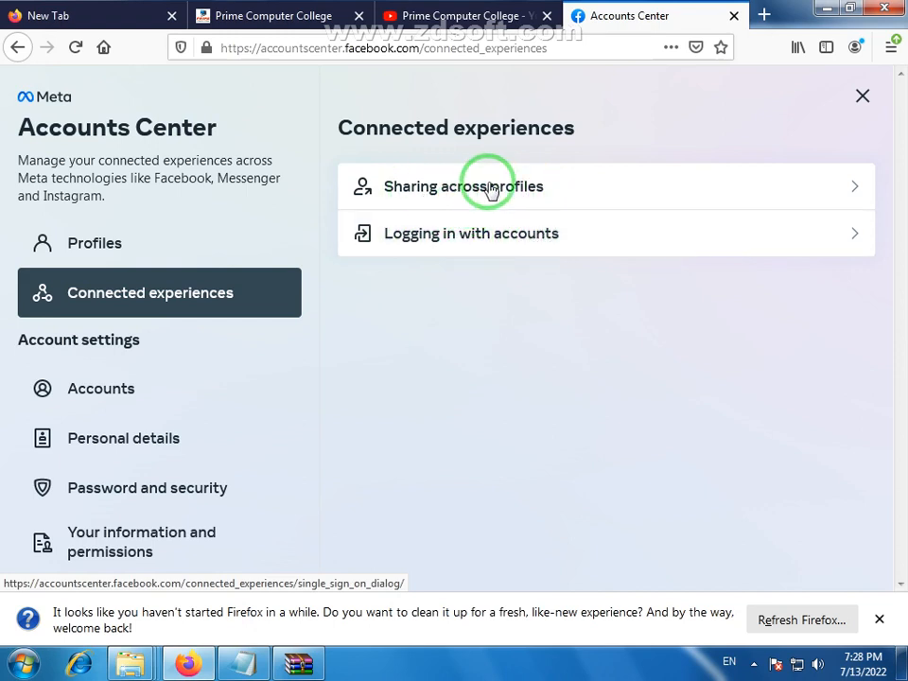
left_click(520, 194)
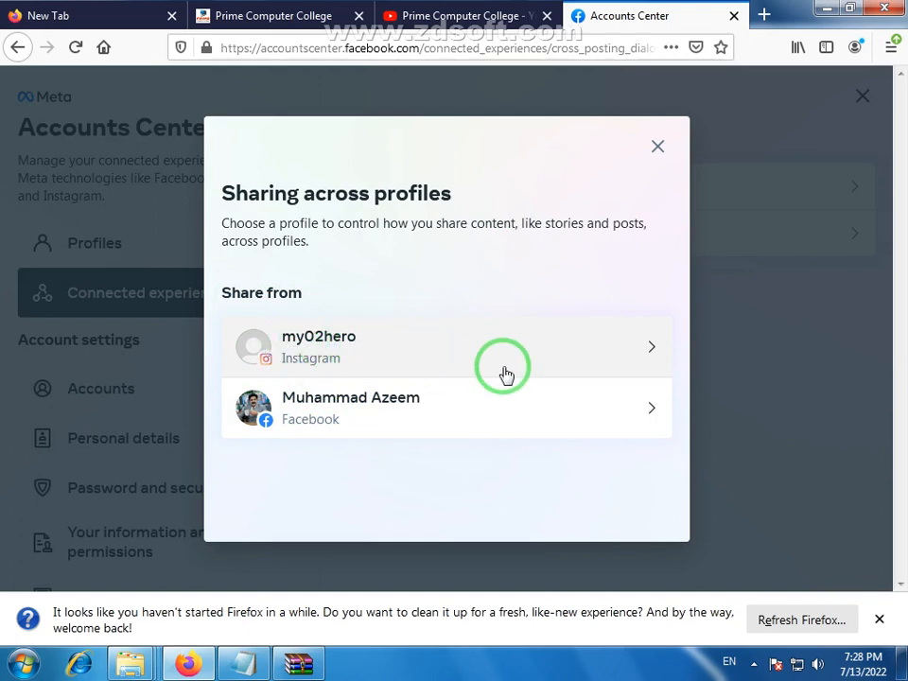
left_click(357, 366)
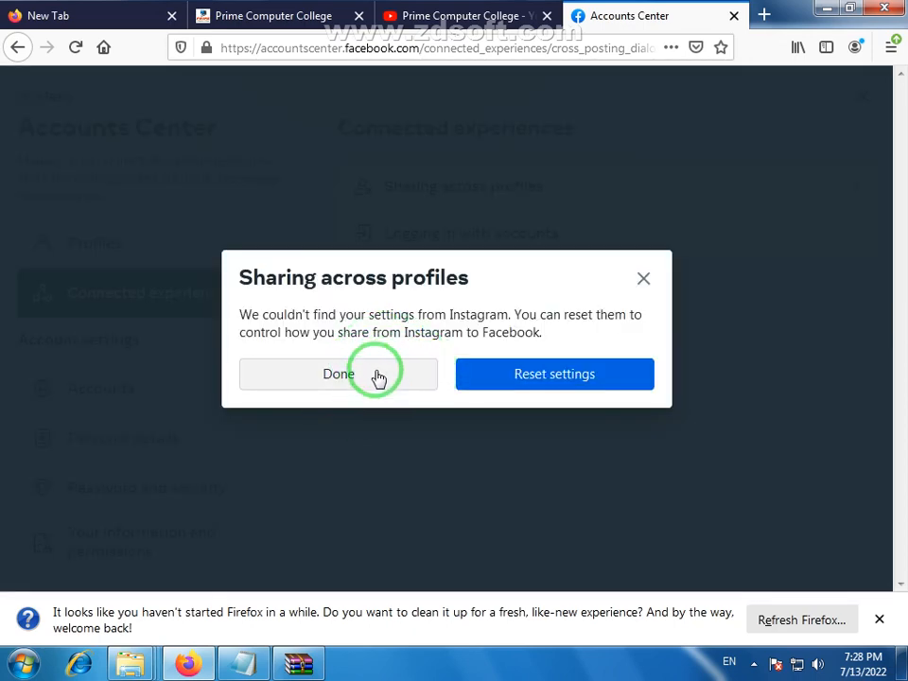
left_click(379, 376)
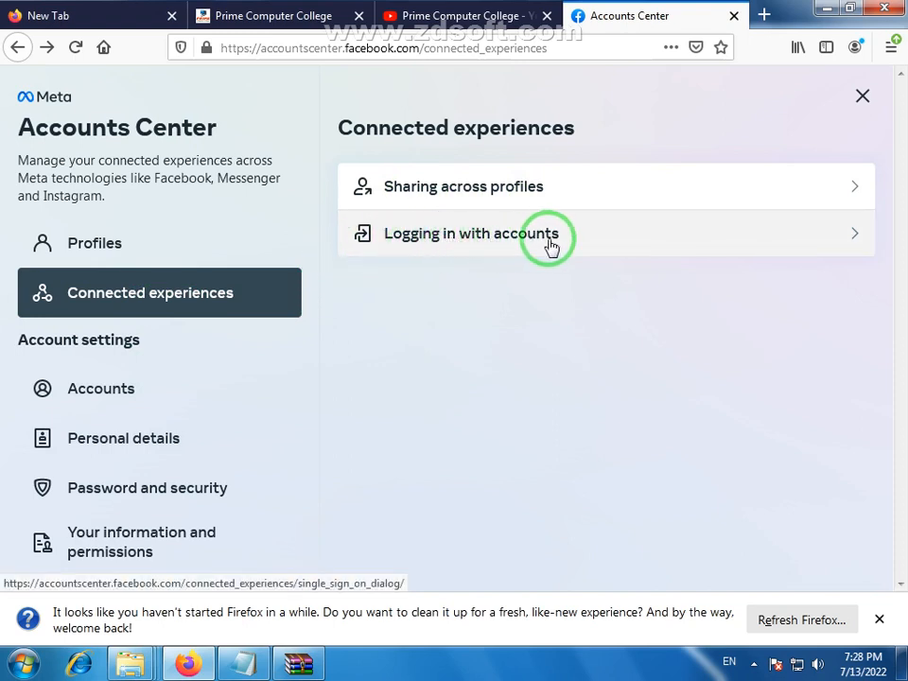
left_click(456, 248)
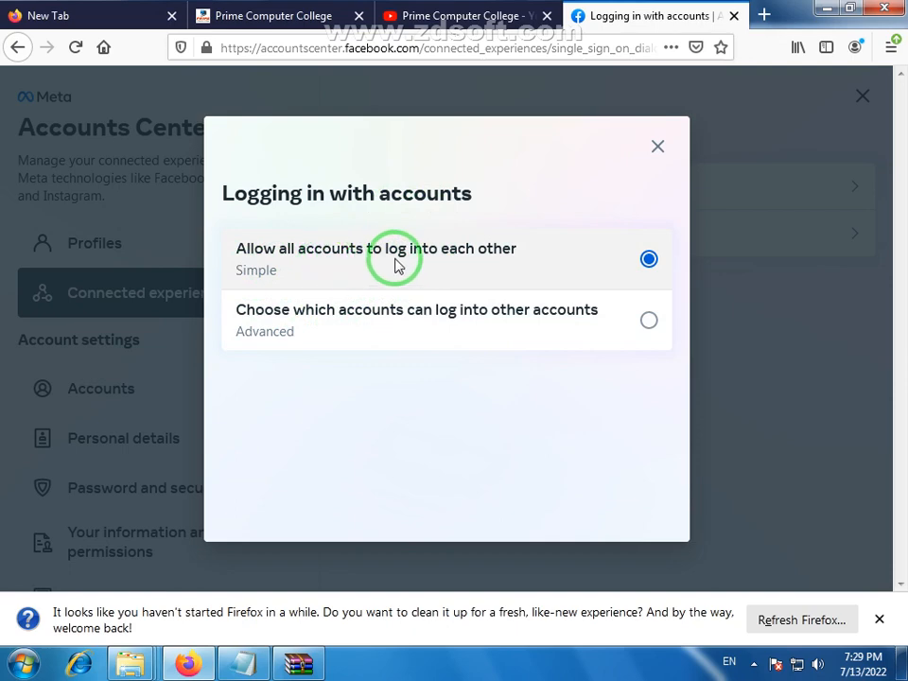
left_click(659, 149)
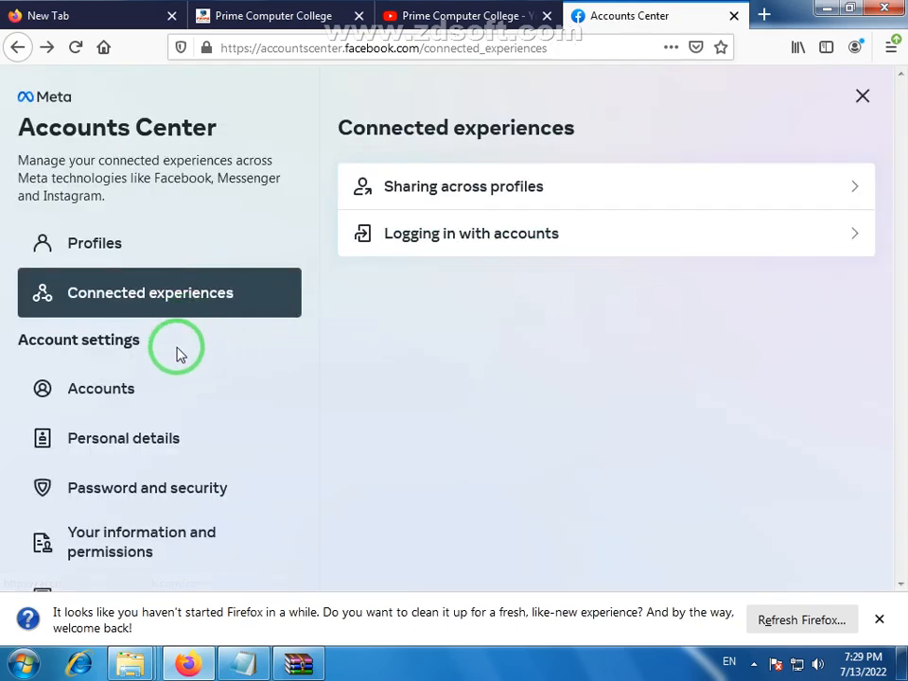
Open the Accounts settings and look through the profiles and pages listed under the Facebook account.
scroll(166, 346, "down", 2)
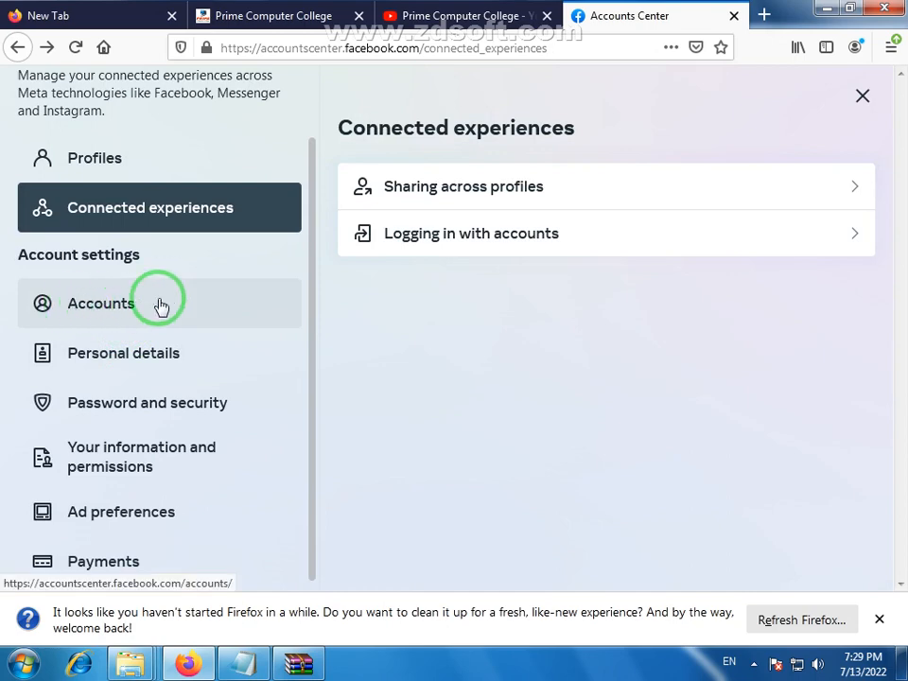
left_click(100, 312)
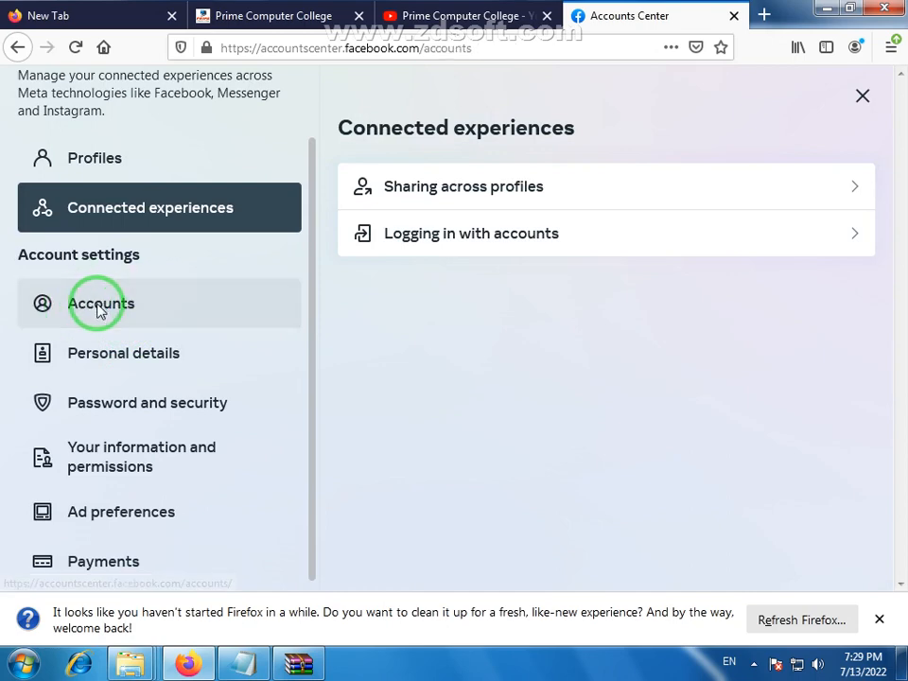
scroll(634, 317, "down", 3)
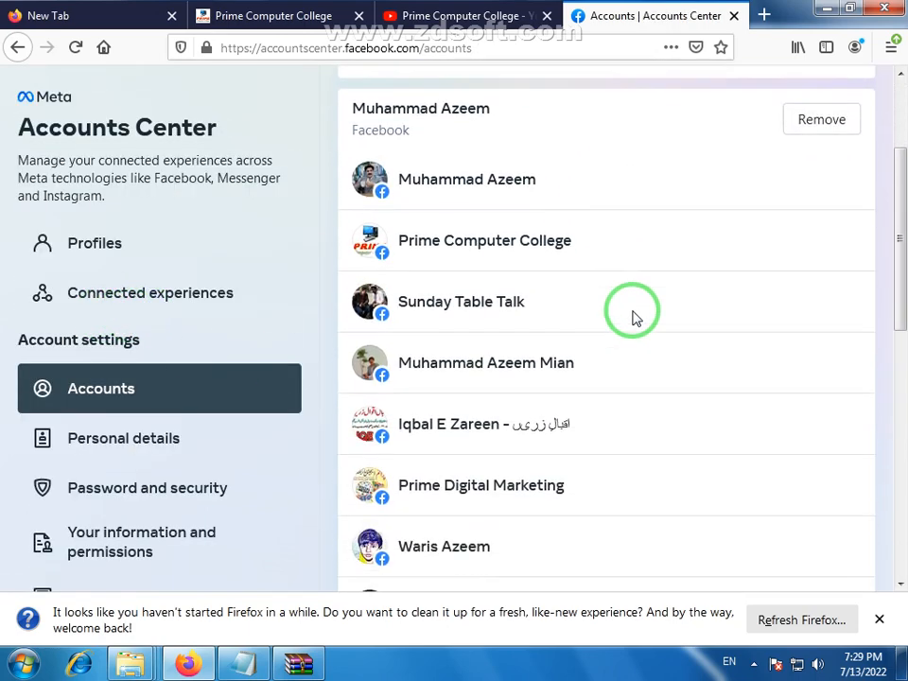
scroll(488, 193, "up", 3)
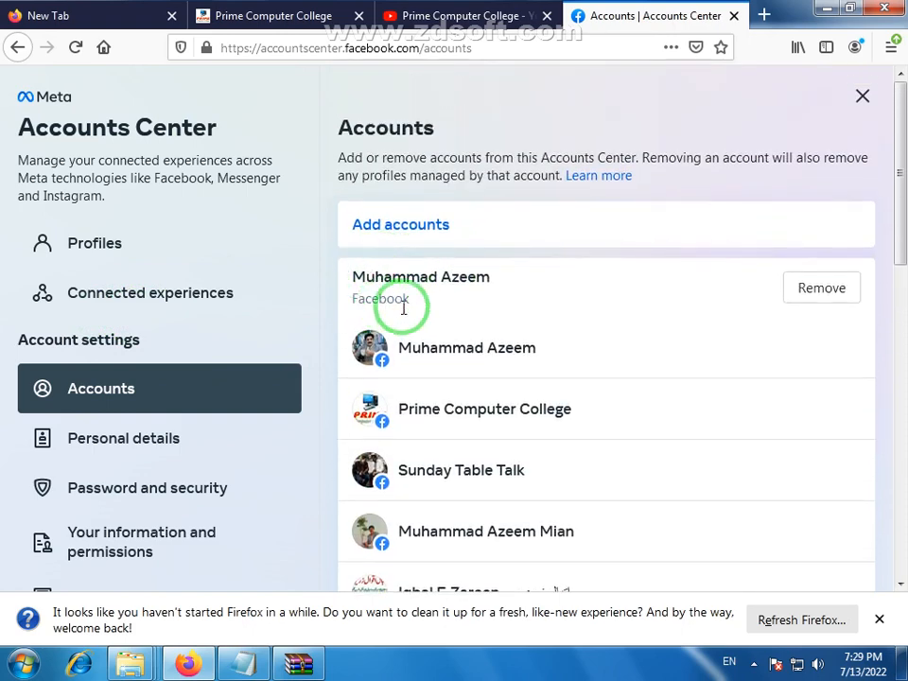
scroll(539, 334, "down", 4)
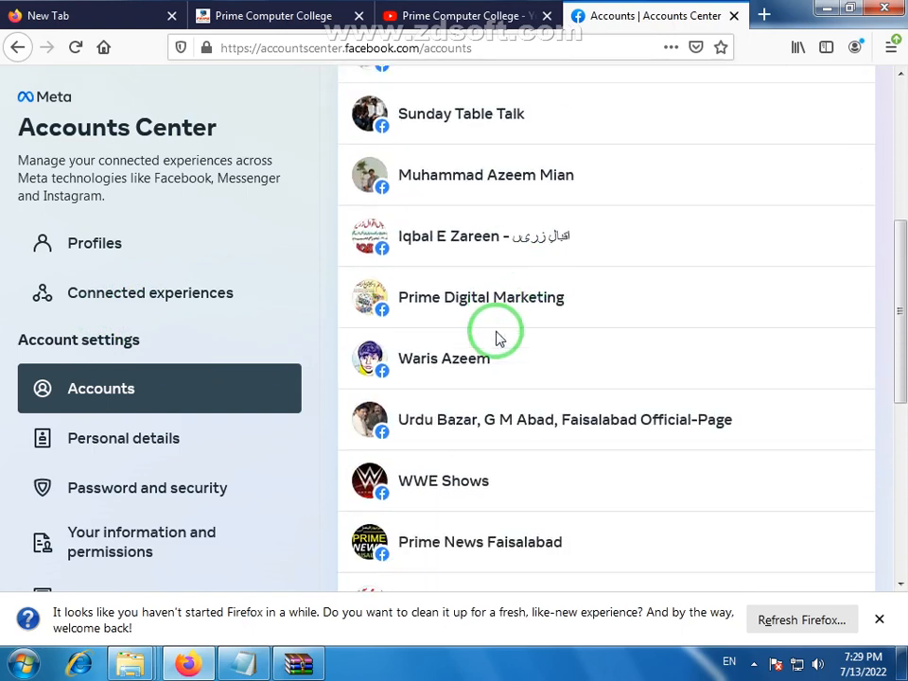
scroll(498, 343, "down", 2)
scroll(493, 347, "up", 5)
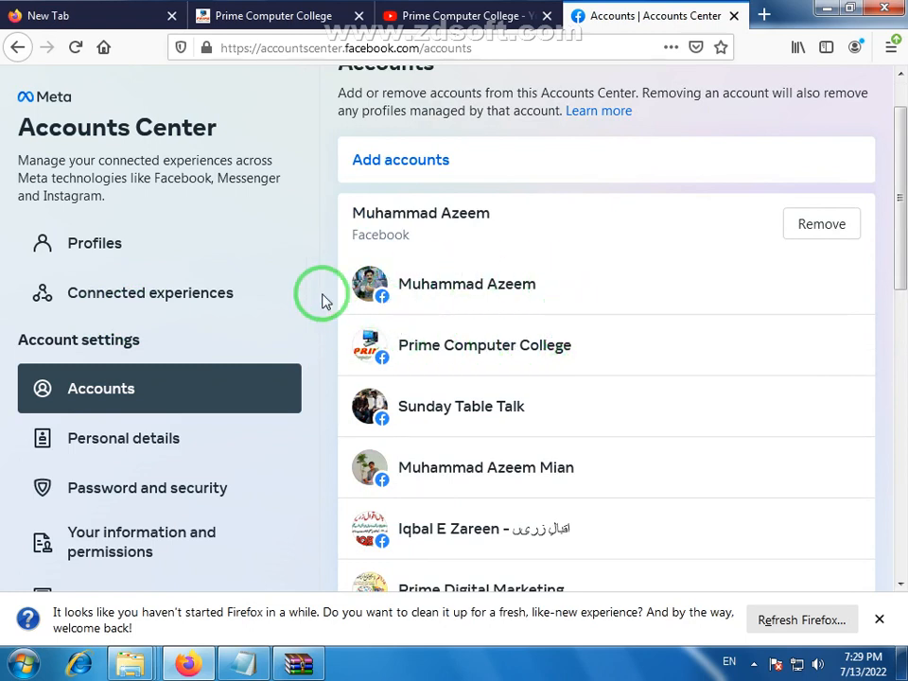
scroll(412, 303, "up", 1)
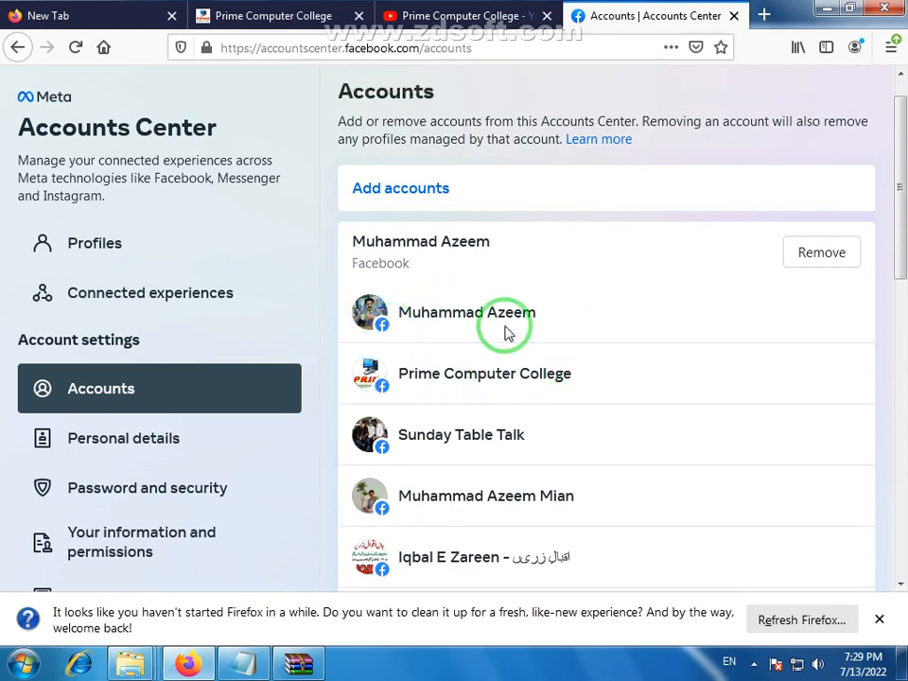
scroll(505, 331, "down", 1)
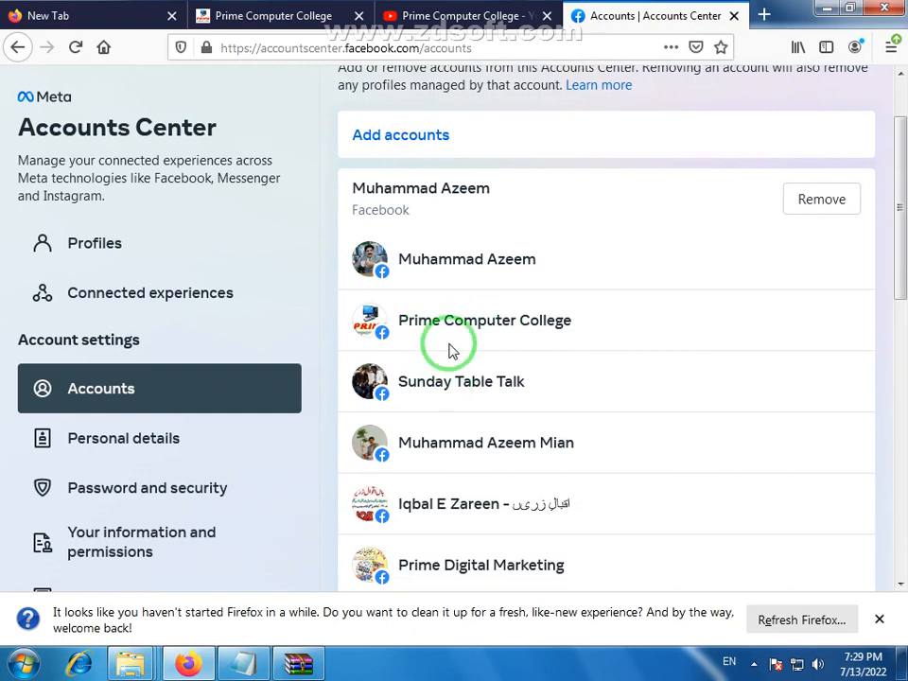
scroll(451, 352, "down", 3)
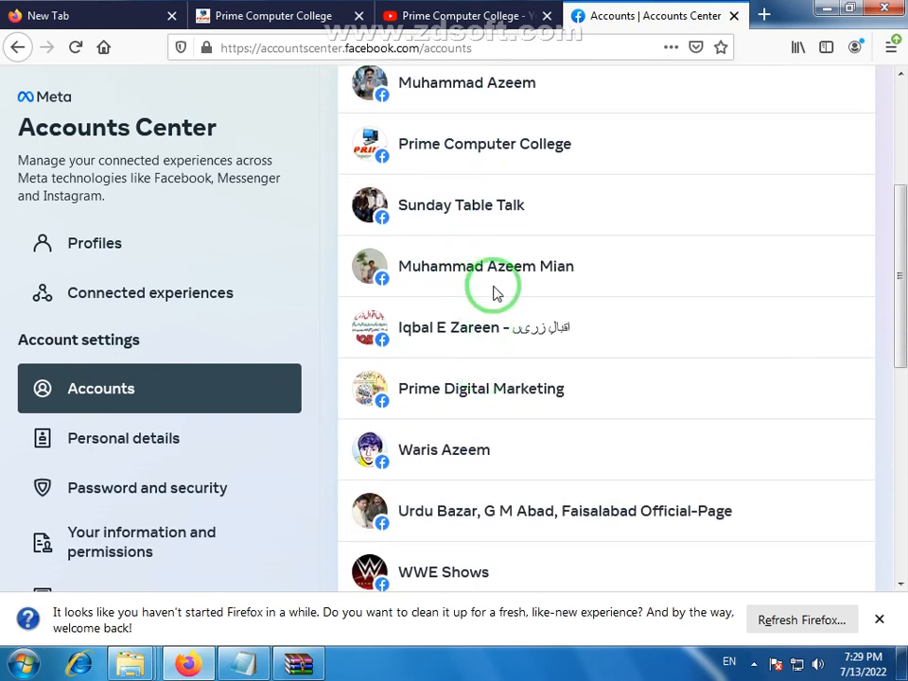
scroll(492, 292, "up", 3)
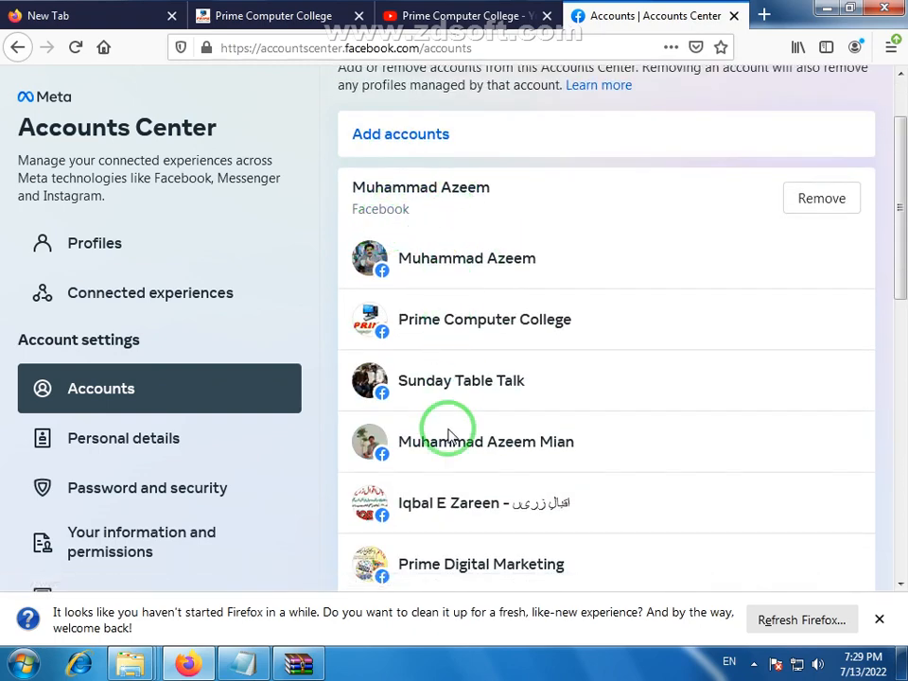
scroll(450, 434, "down", 5)
scroll(473, 325, "up", 8)
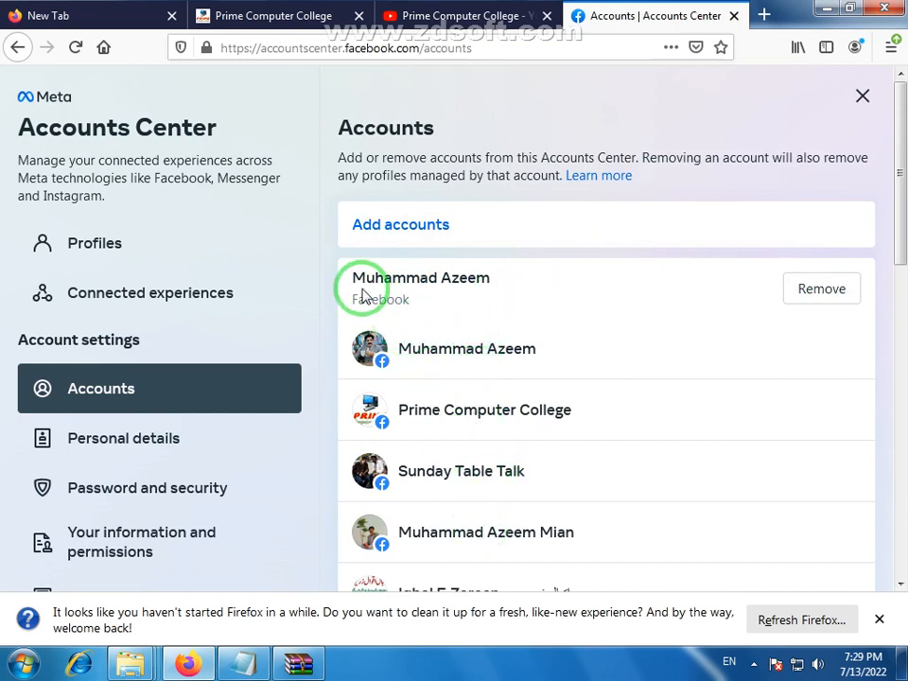
Point out the Facebook and Instagram account headings in the Accounts list by highlighting their names and platform labels.
left_click_drag(354, 277, 493, 288)
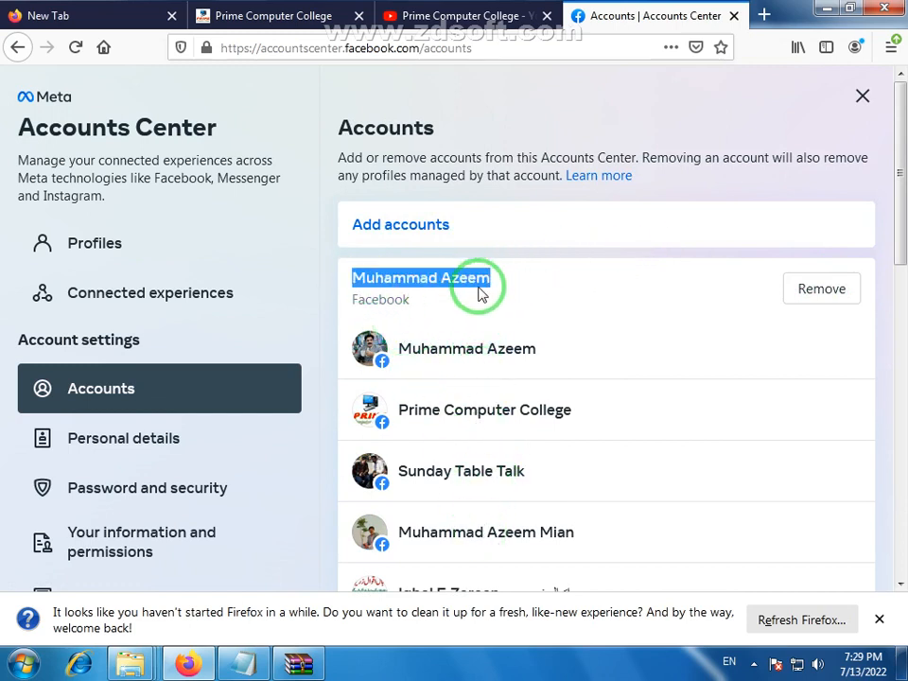
left_click_drag(407, 301, 322, 310)
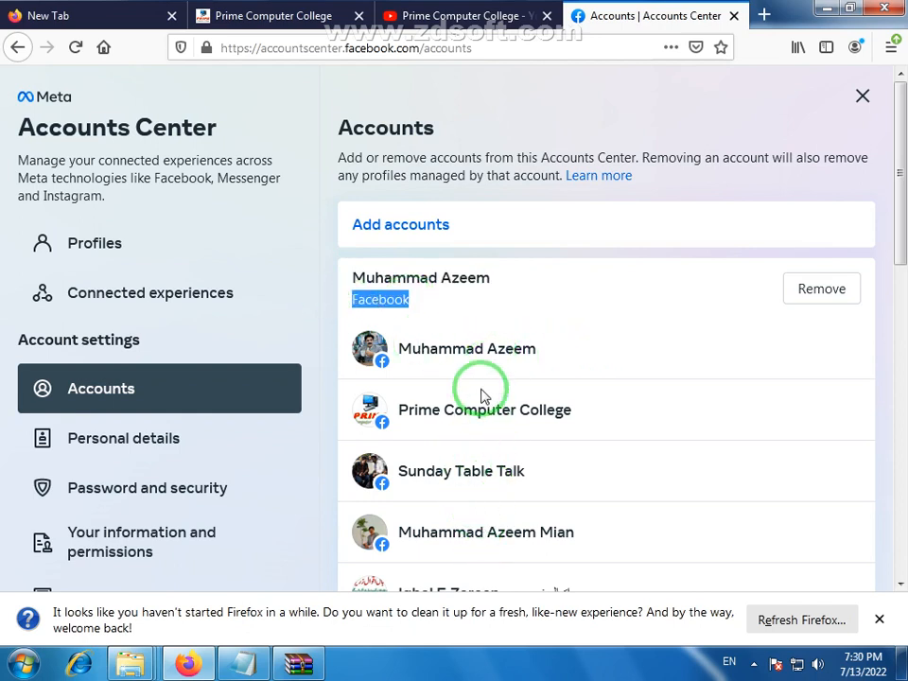
left_click(416, 325)
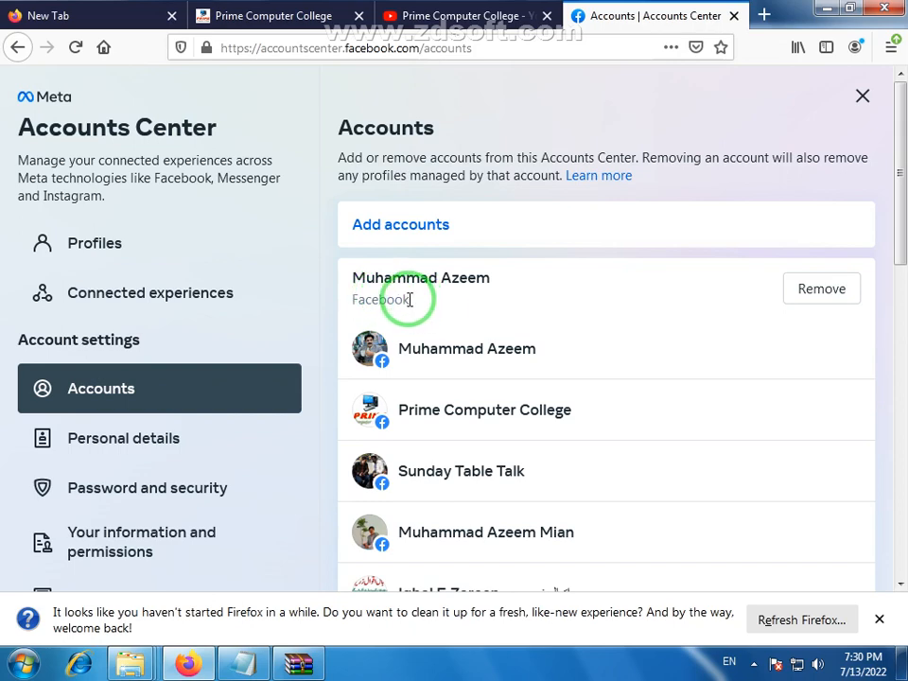
left_click_drag(410, 300, 335, 282)
left_click(449, 324)
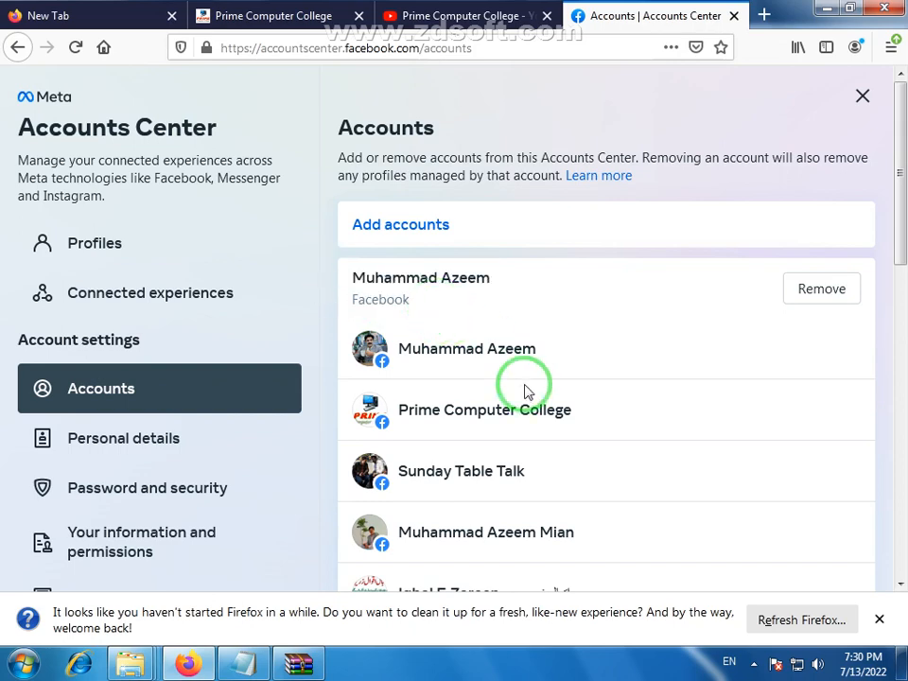
scroll(566, 363, "down", 8)
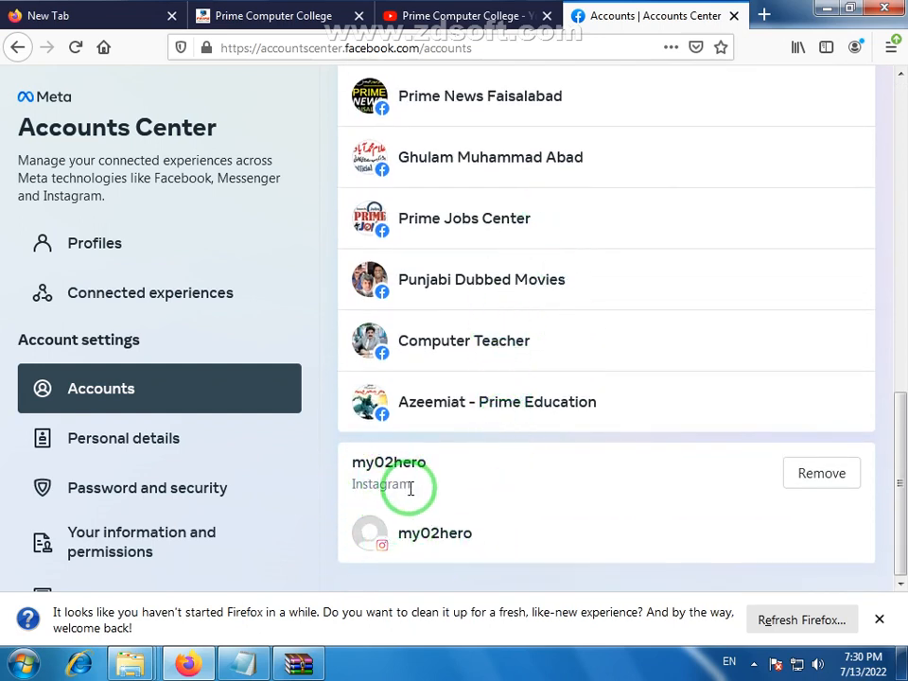
left_click_drag(411, 487, 353, 456)
left_click(478, 506)
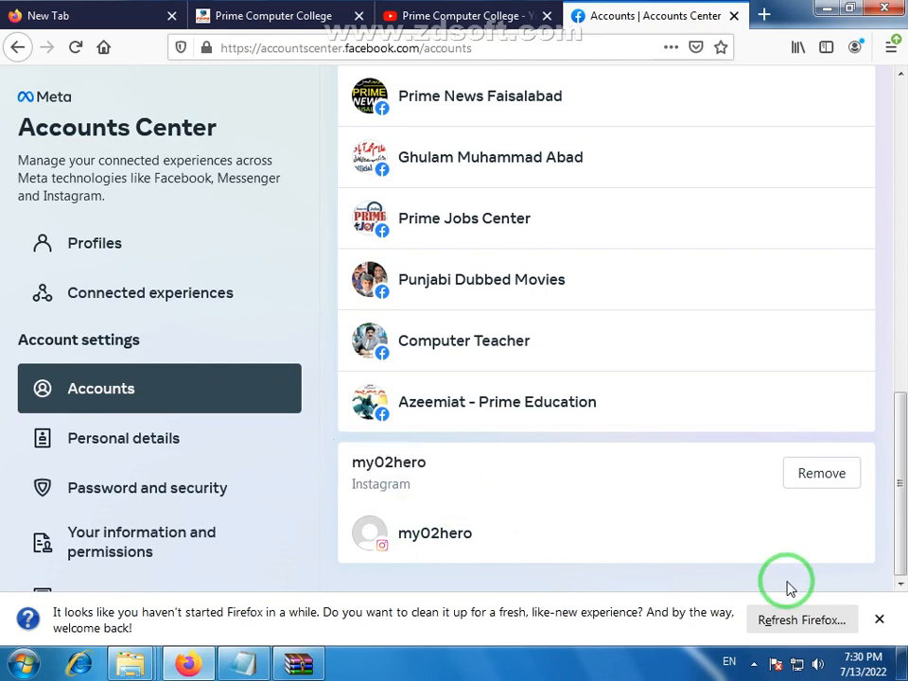
Review the consequences of removing the Instagram account from Accounts Center, and close the removal dialog without continuing.
left_click(825, 474)
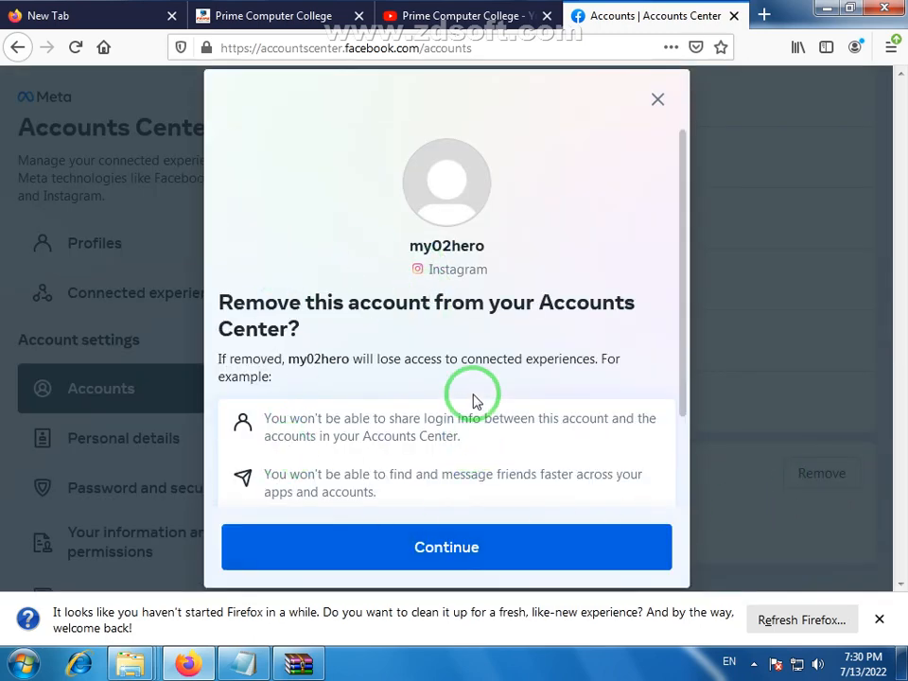
scroll(508, 445, "down", 3)
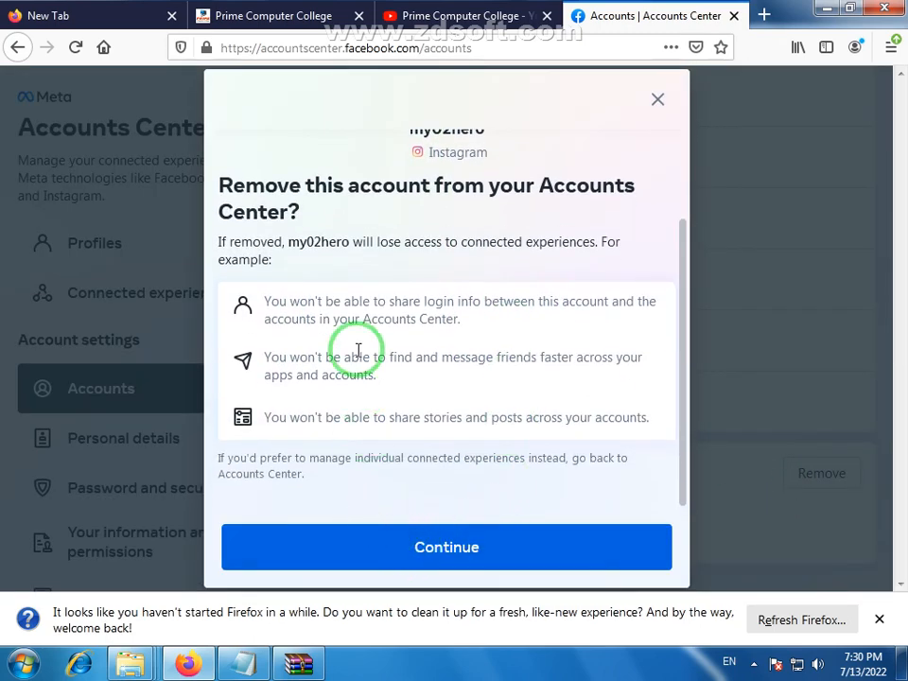
scroll(534, 324, "up", 3)
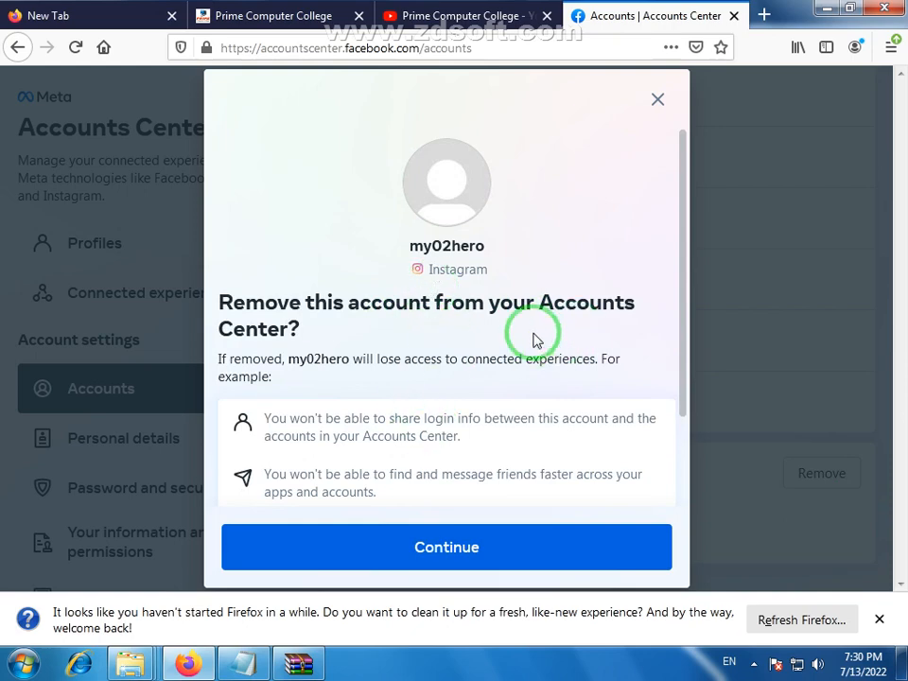
scroll(525, 414, "down", 3)
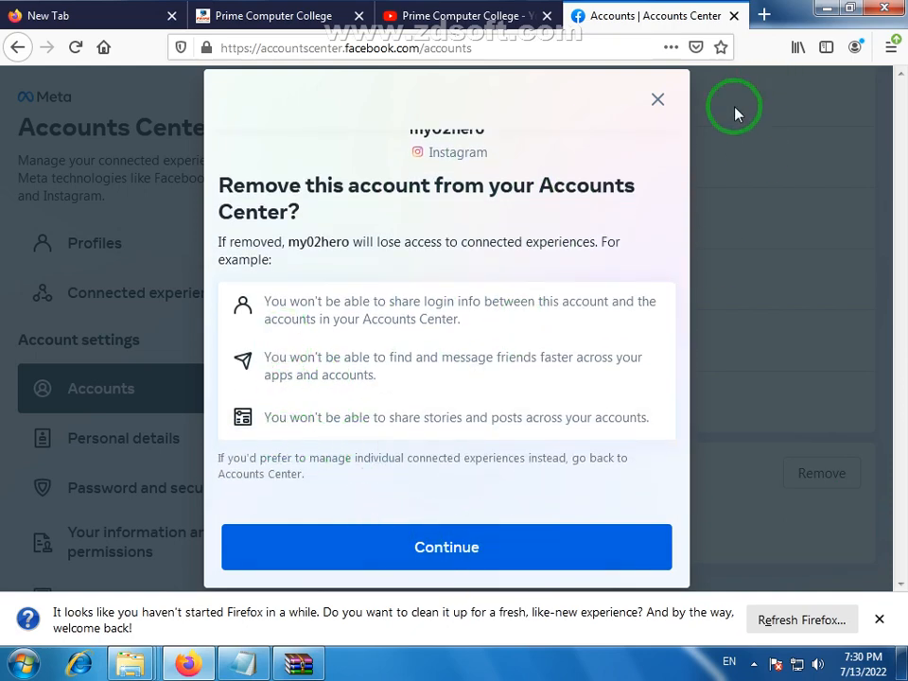
left_click(656, 101)
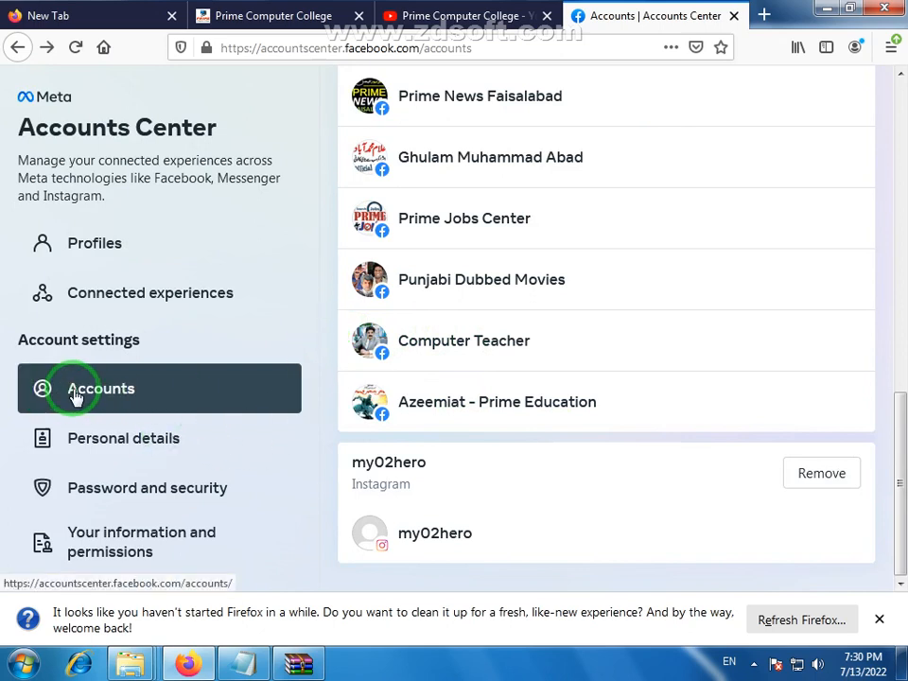
Open the Personal details section of the account settings to view its contact, birthday, memorialization and identity options.
scroll(166, 400, "down", 2)
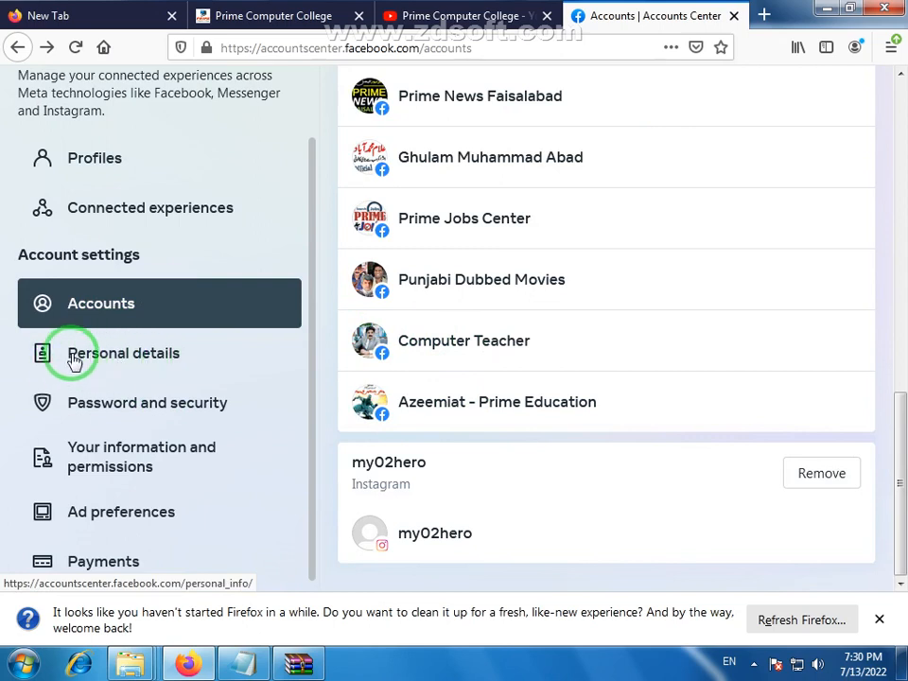
left_click(171, 359)
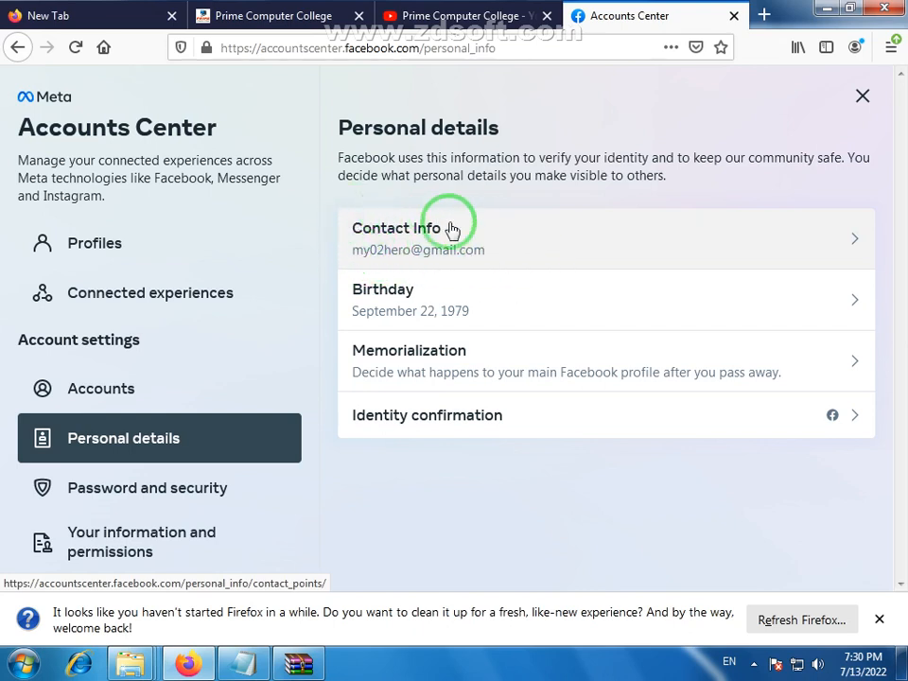
Review the contact information, including the accounts linked to the saved email, and close it without making changes.
left_click(650, 244)
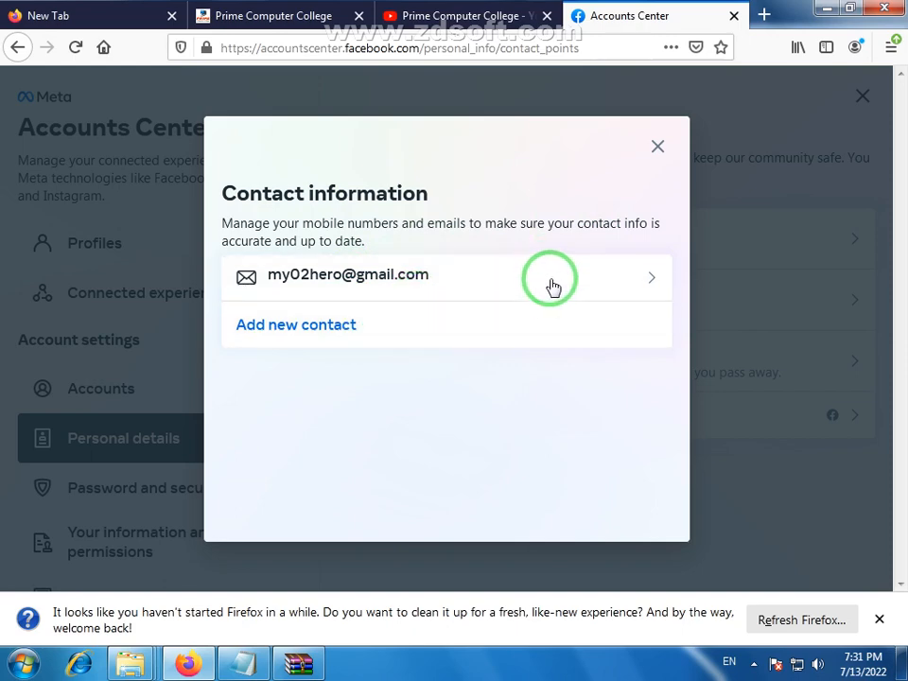
left_click(442, 296)
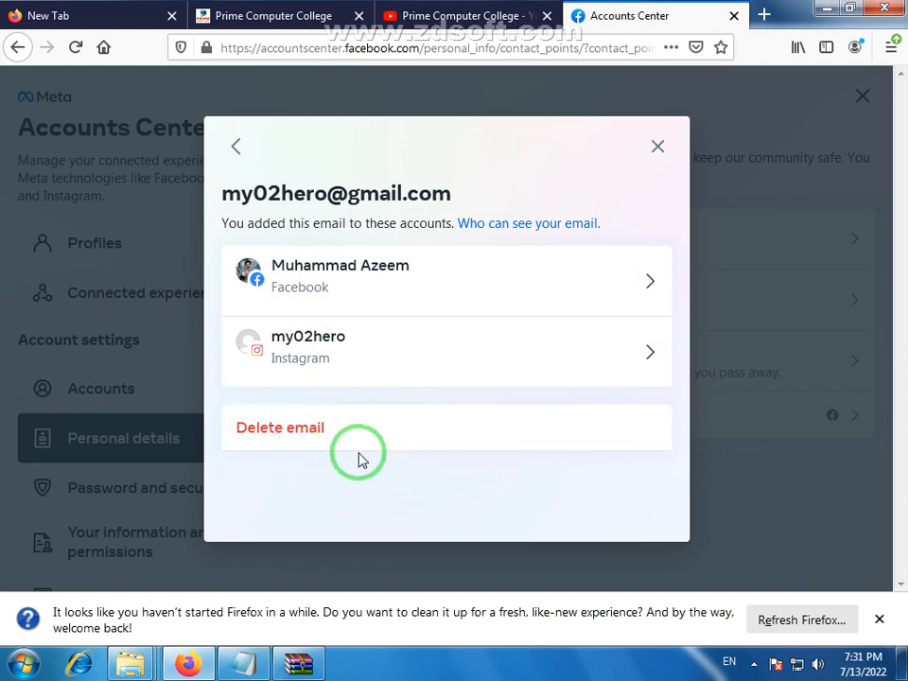
left_click(655, 147)
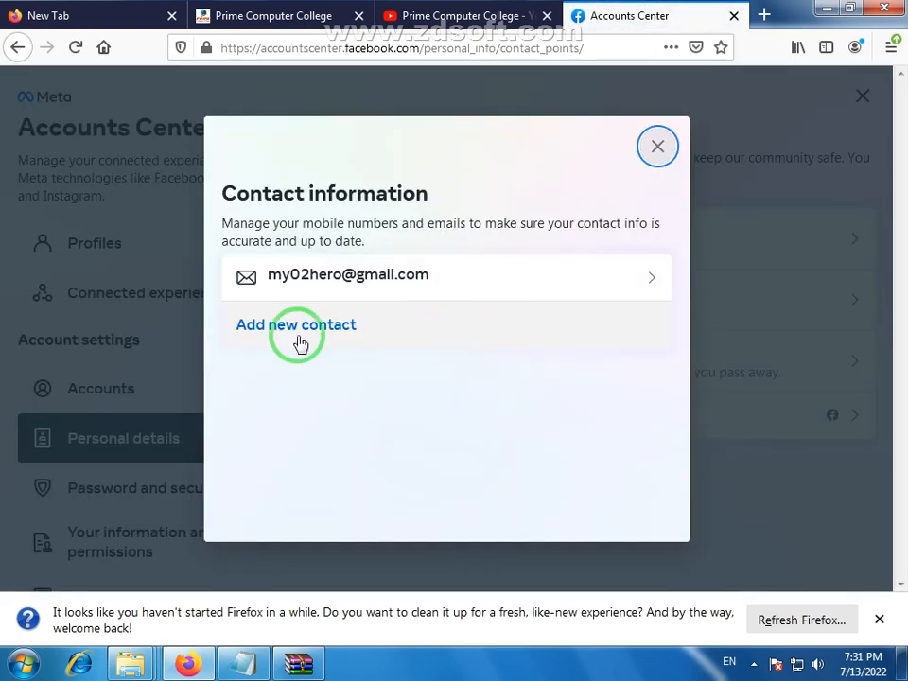
left_click(656, 149)
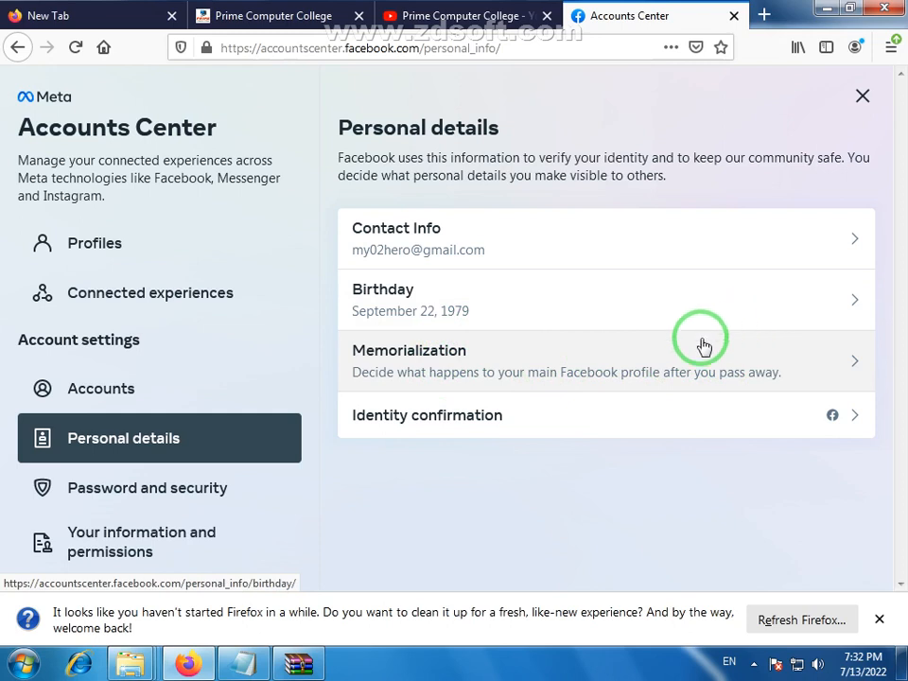
Open Memorialization for the Facebook account, select Memorialize account, and continue to the legacy contact selection.
left_click(512, 371)
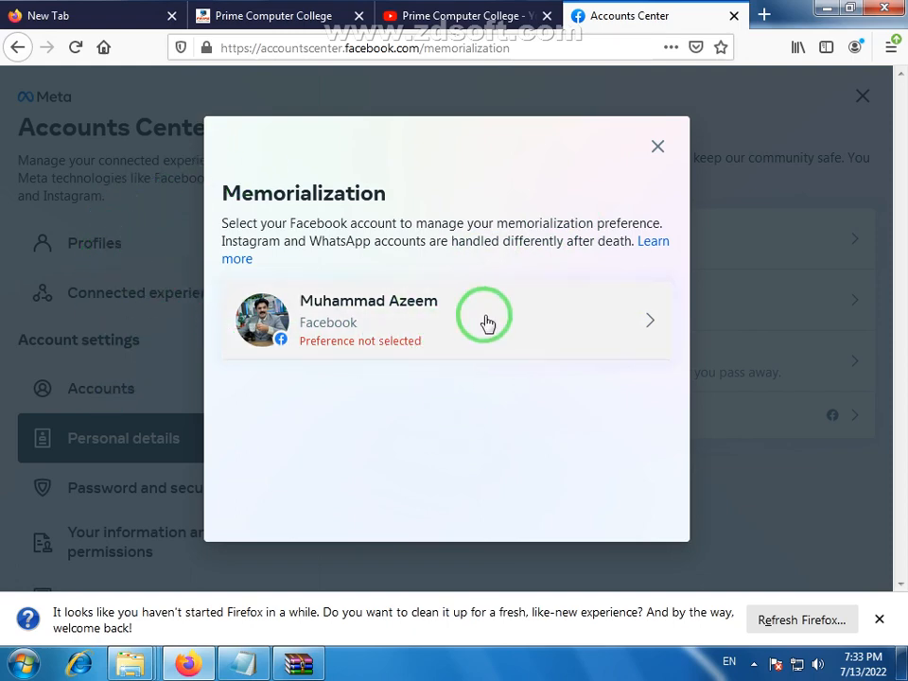
left_click(546, 324)
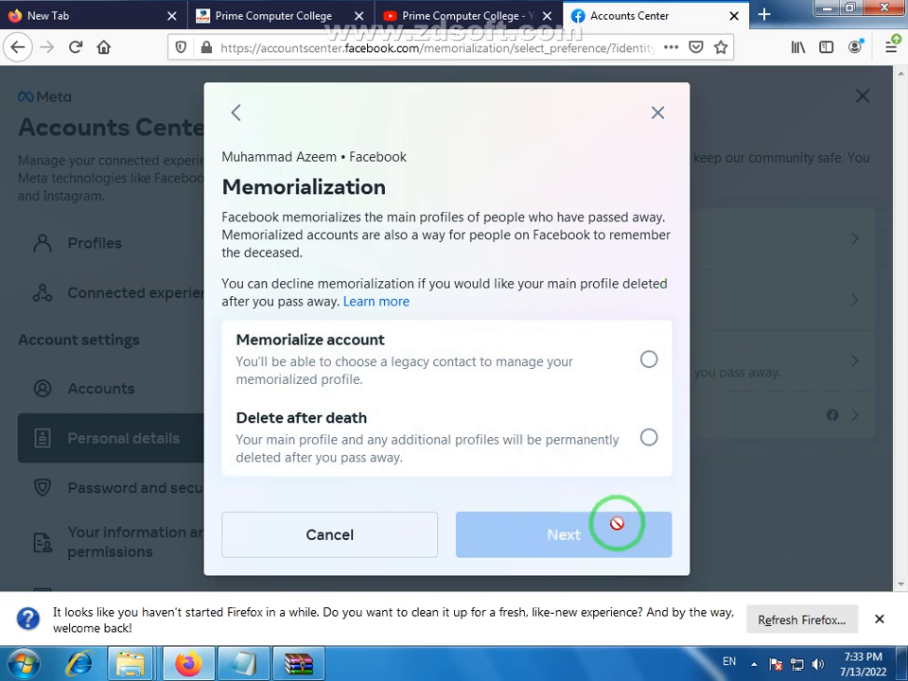
left_click(650, 359)
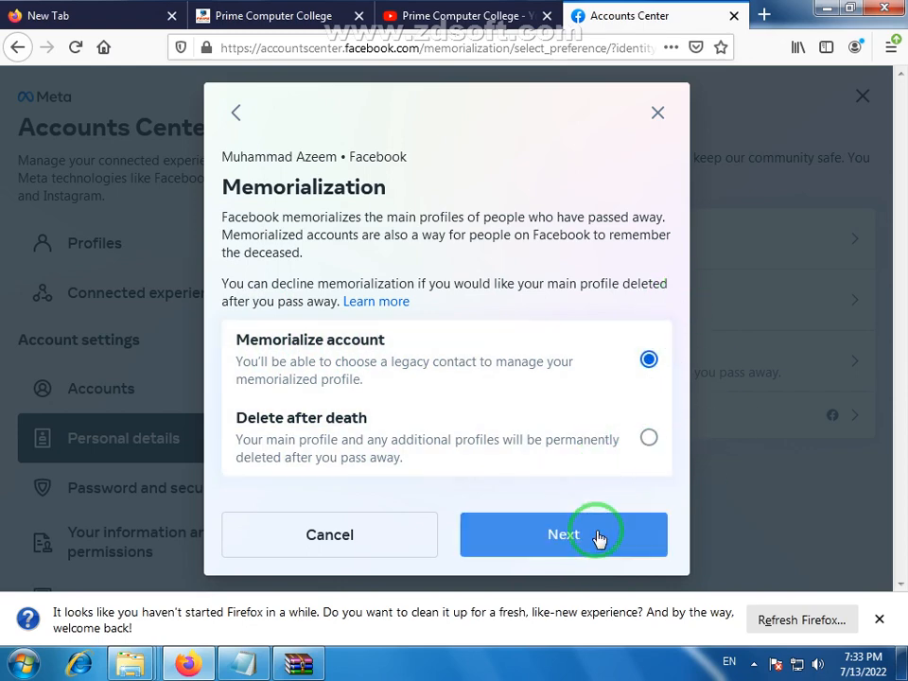
left_click(517, 518)
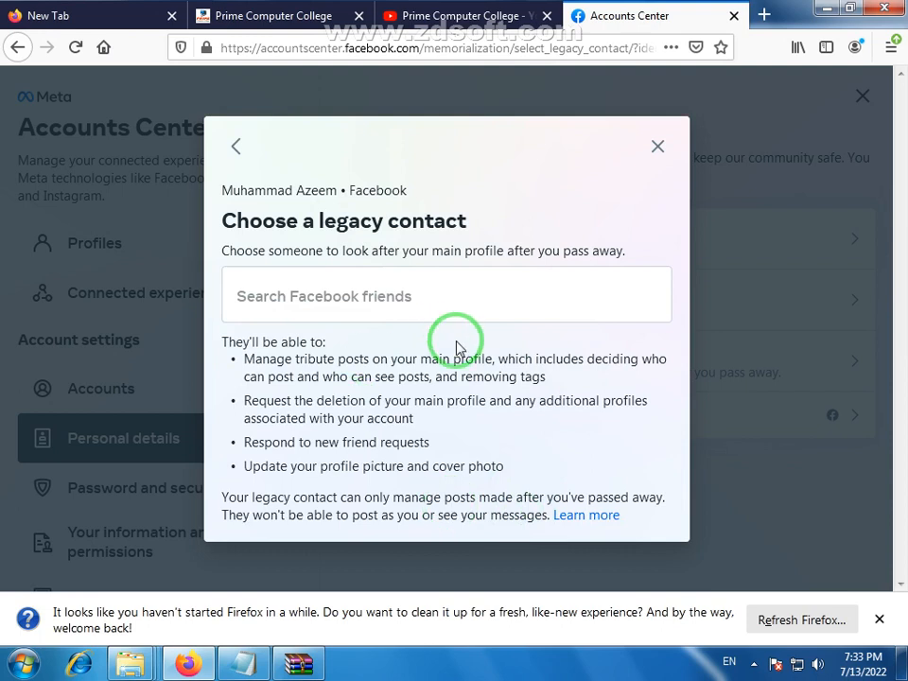
Search the Facebook friends for a legacy contact with "w", clear the search, and close the dialog without choosing anyone.
left_click(362, 294)
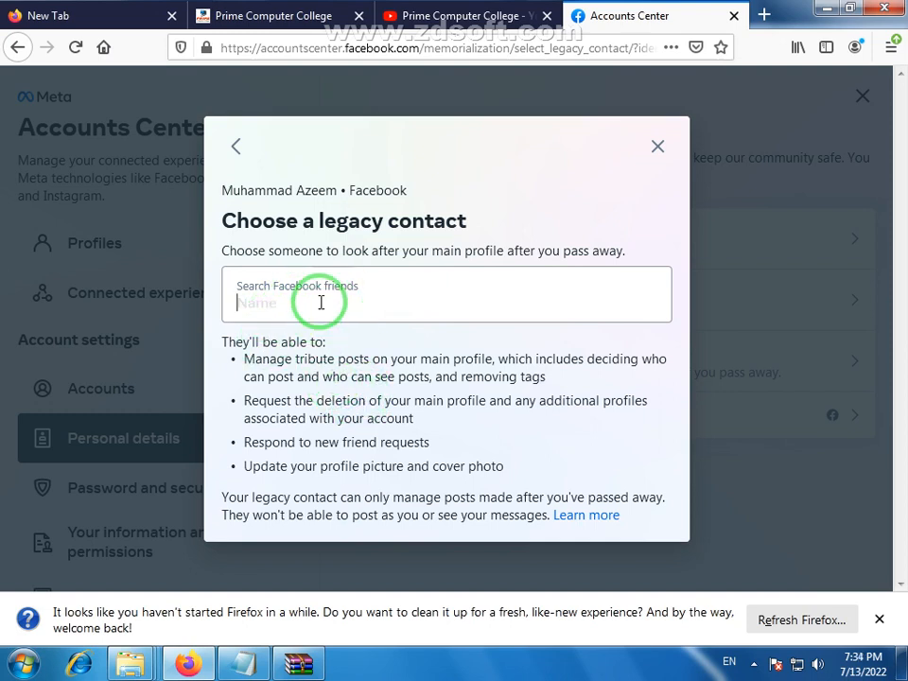
type("w")
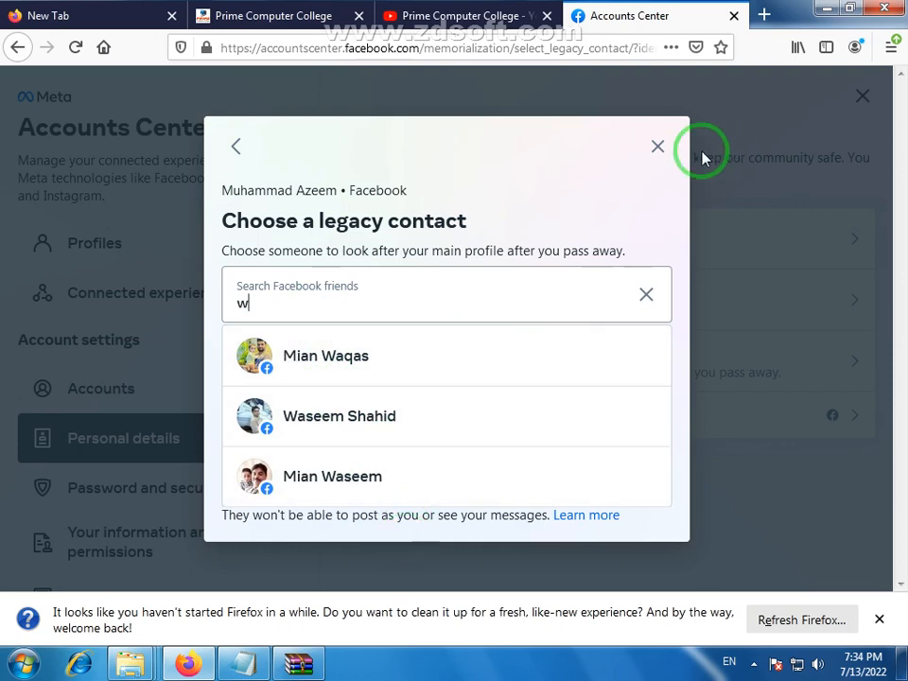
left_click(647, 294)
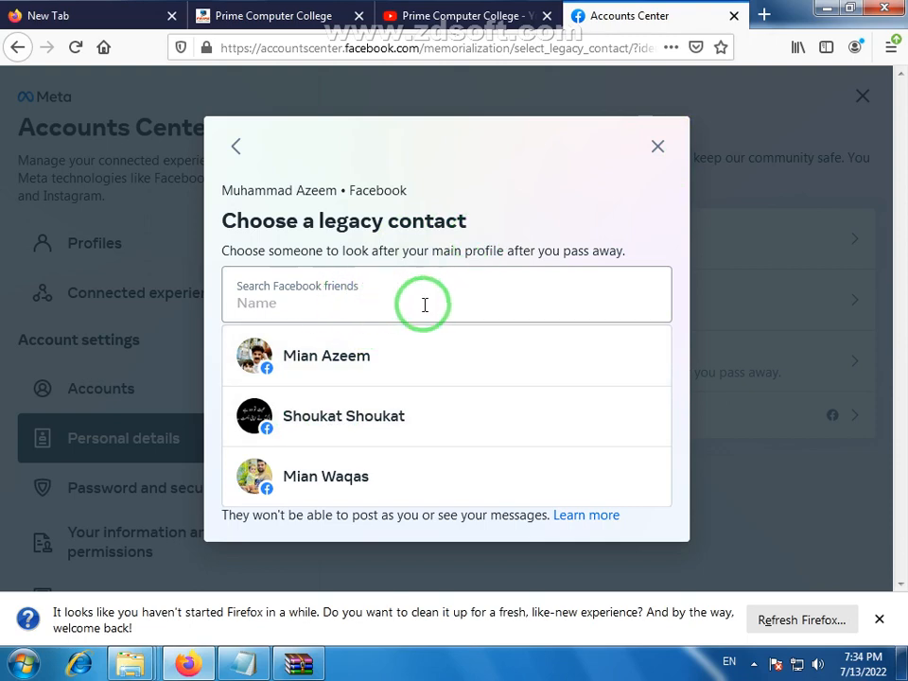
left_click(660, 147)
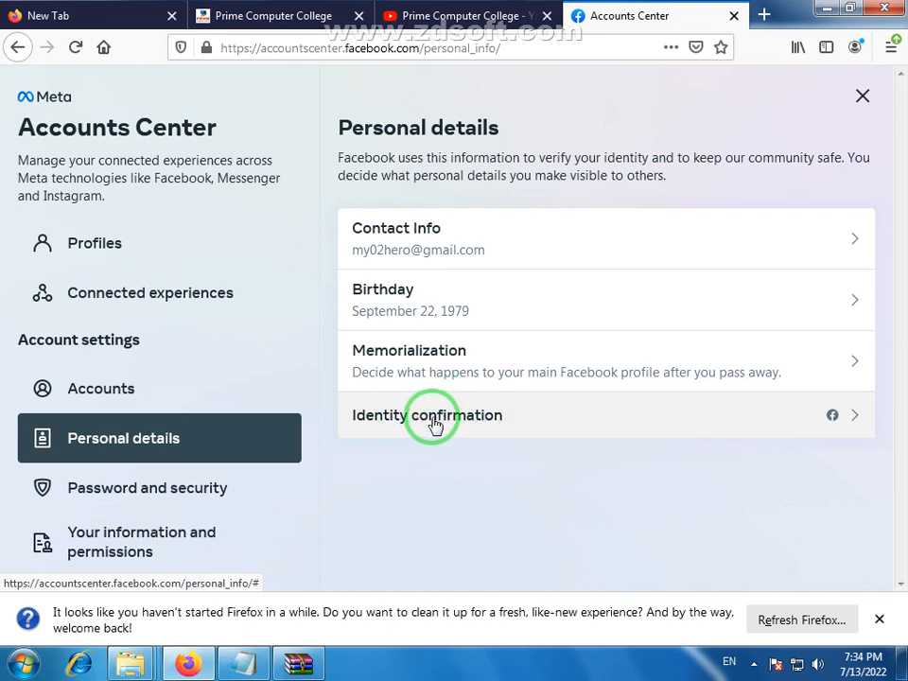
Open Identity confirmation, look through its confirmation, information usage and learn-more sections, and close the page to return to Accounts Center.
left_click(470, 417)
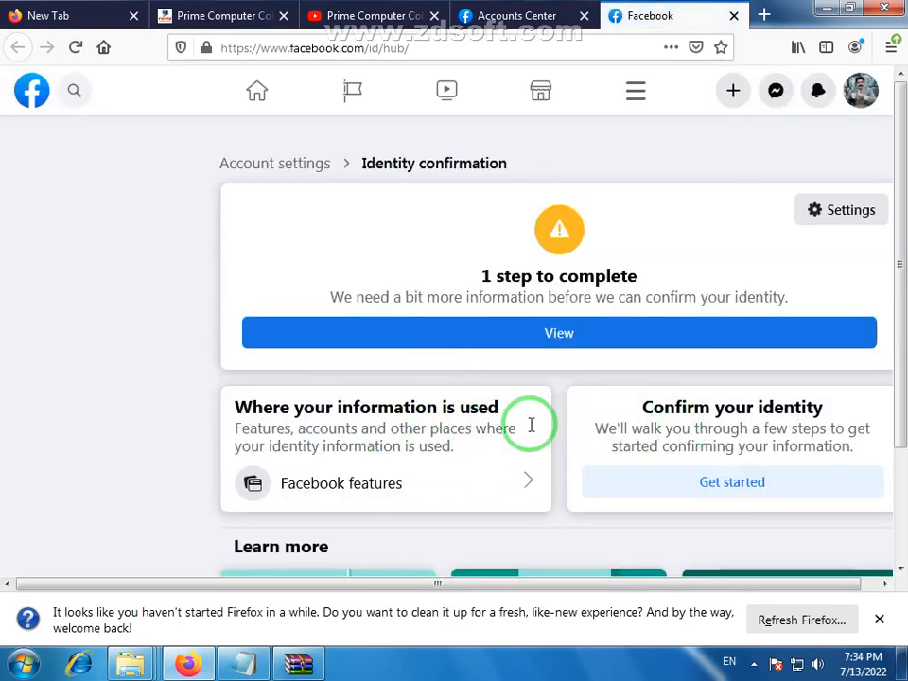
scroll(797, 444, "down", 3)
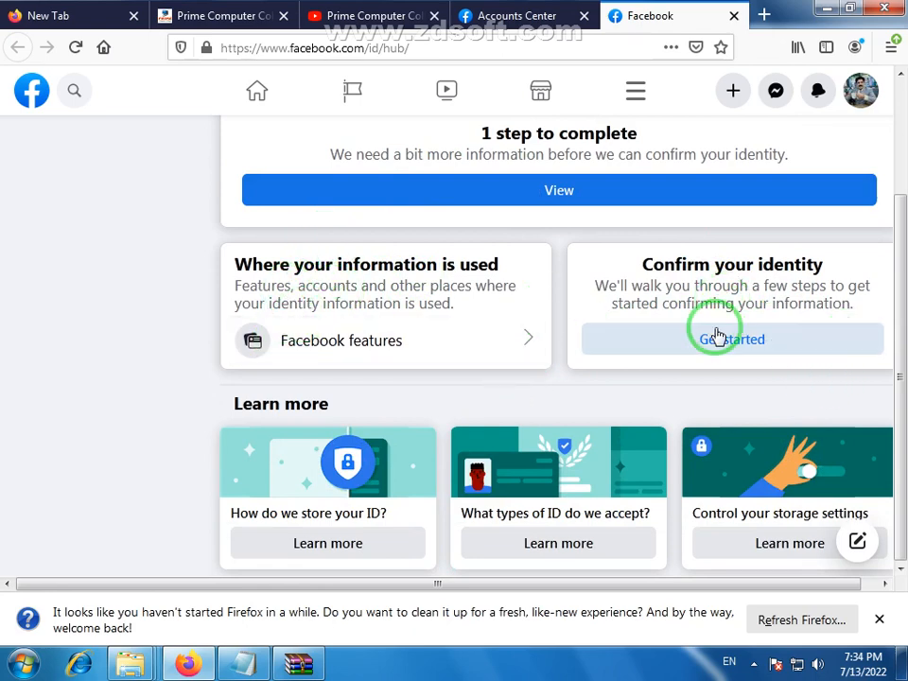
scroll(713, 337, "up", 3)
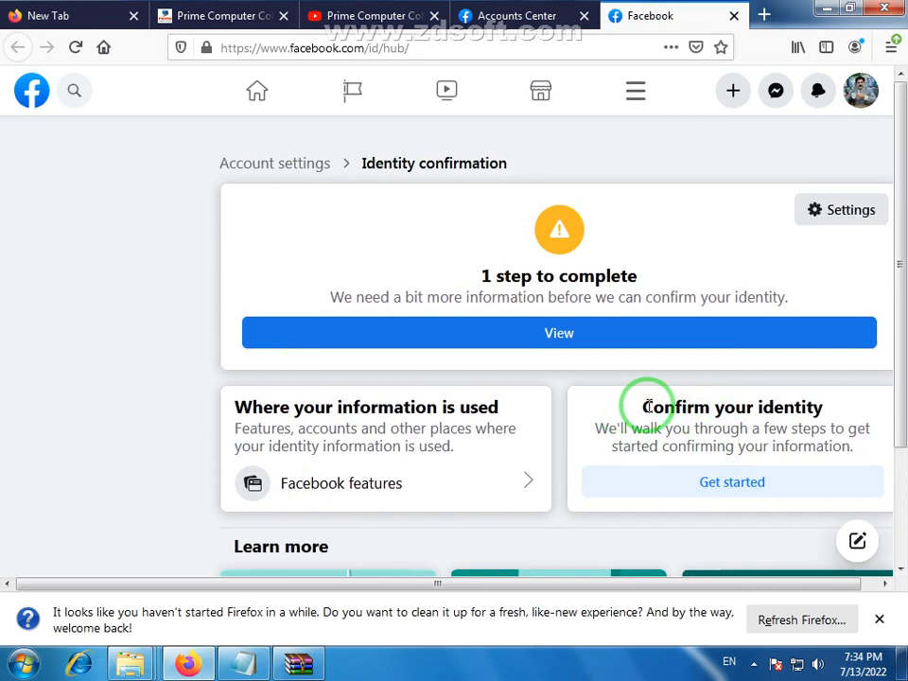
left_click_drag(649, 407, 707, 409)
left_click(873, 442)
left_click(662, 415)
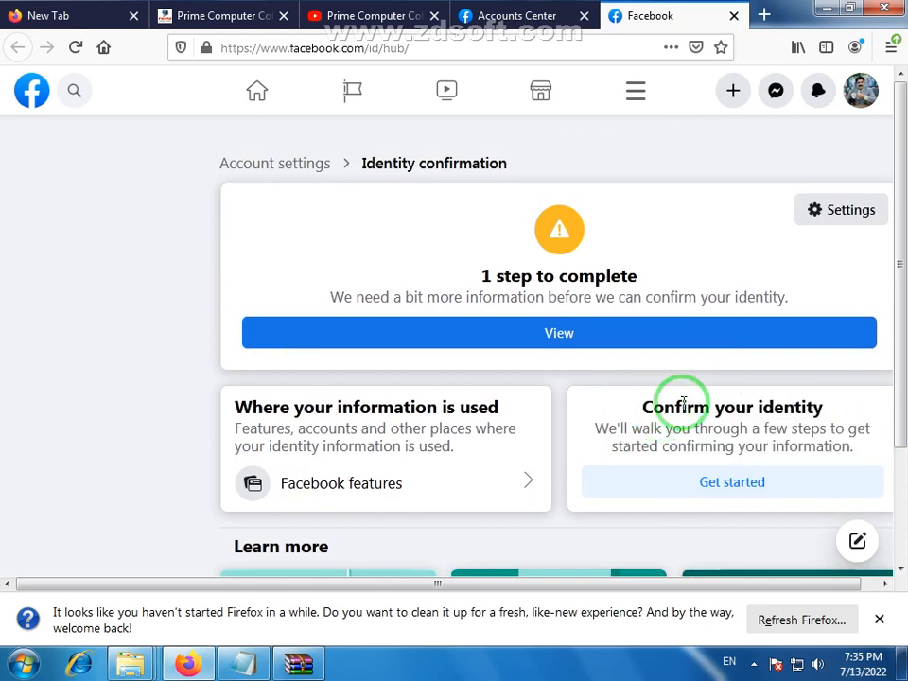
scroll(627, 556, "down", 1)
left_click_drag(654, 584, 705, 587)
scroll(730, 312, "up", 1)
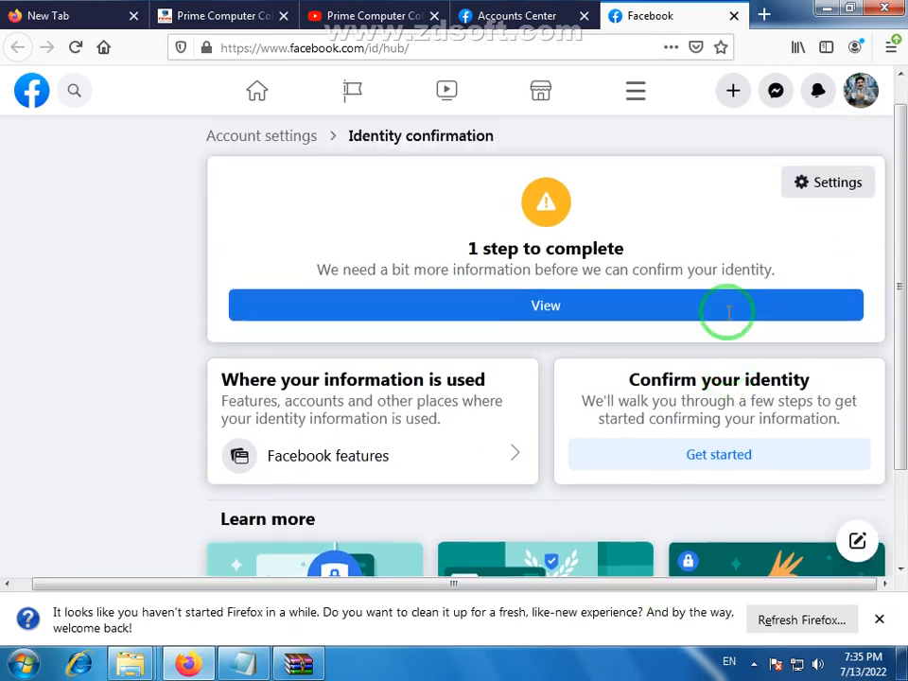
left_click(735, 16)
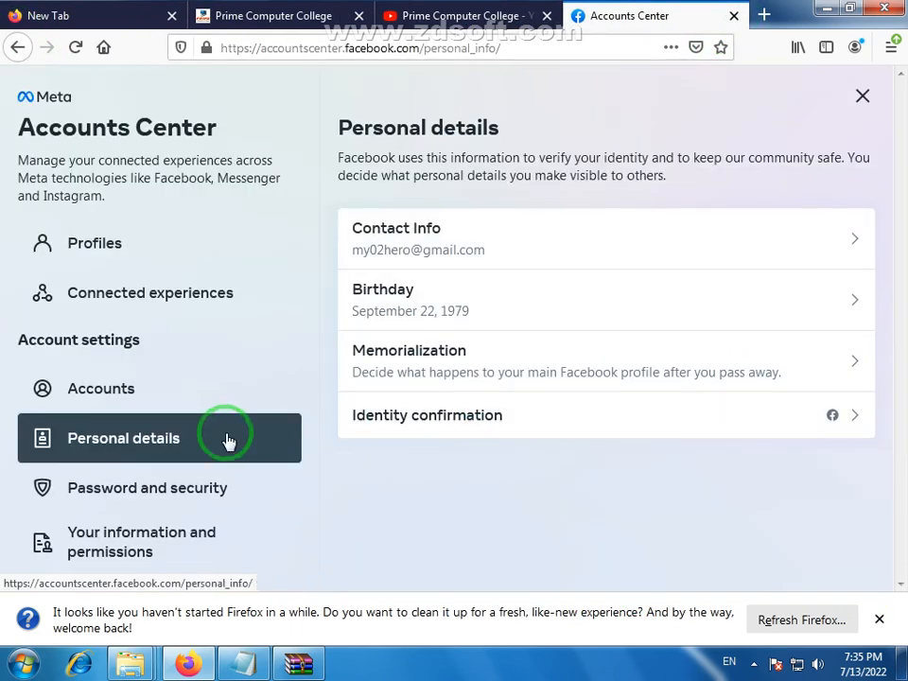
In Password and security, review the Change password form's fields for the Facebook account and close it without entering anything.
scroll(223, 379, "down", 2)
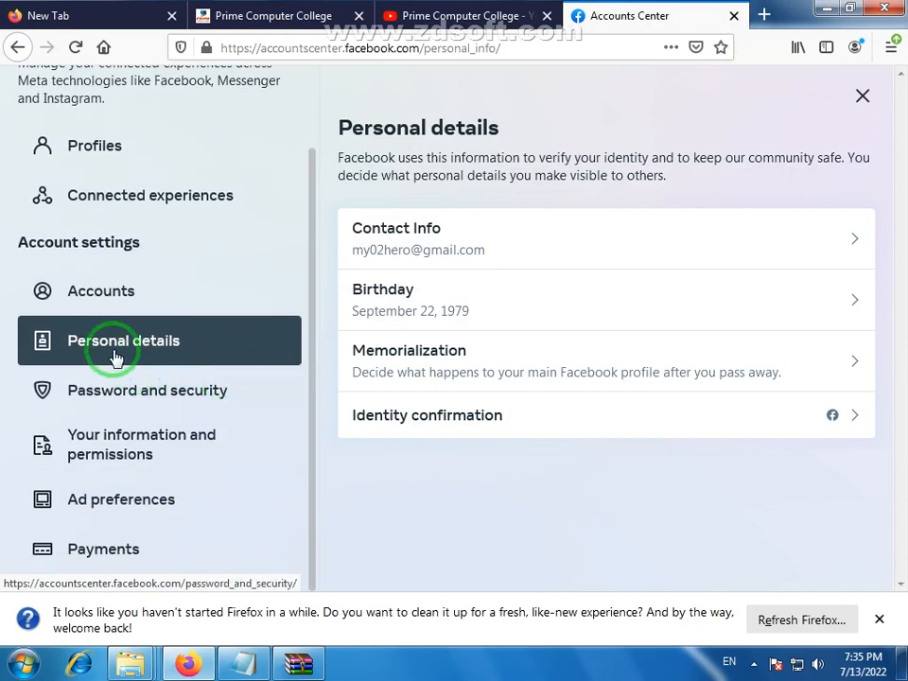
left_click(104, 395)
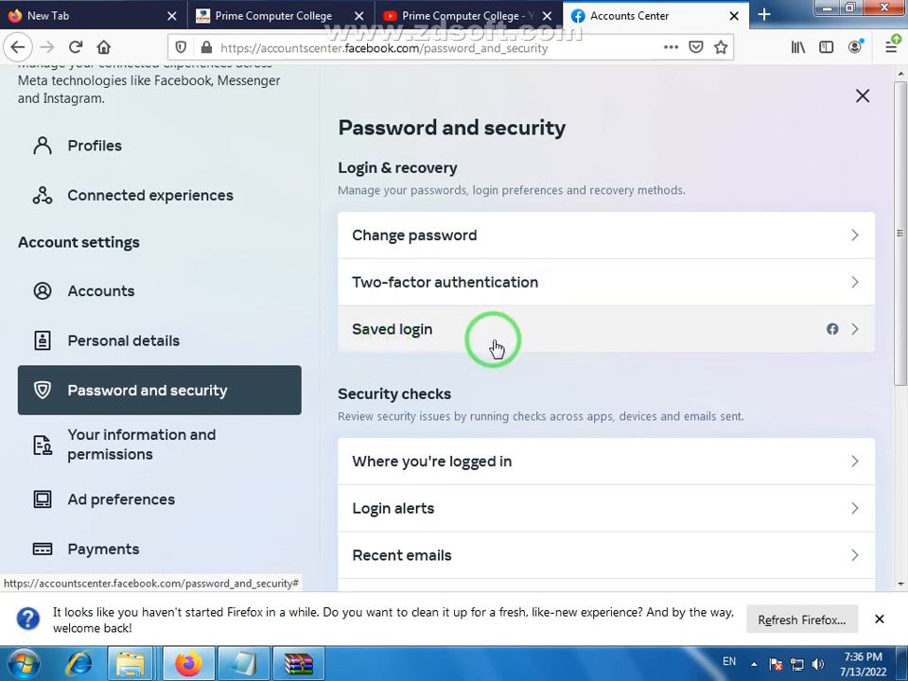
left_click(491, 244)
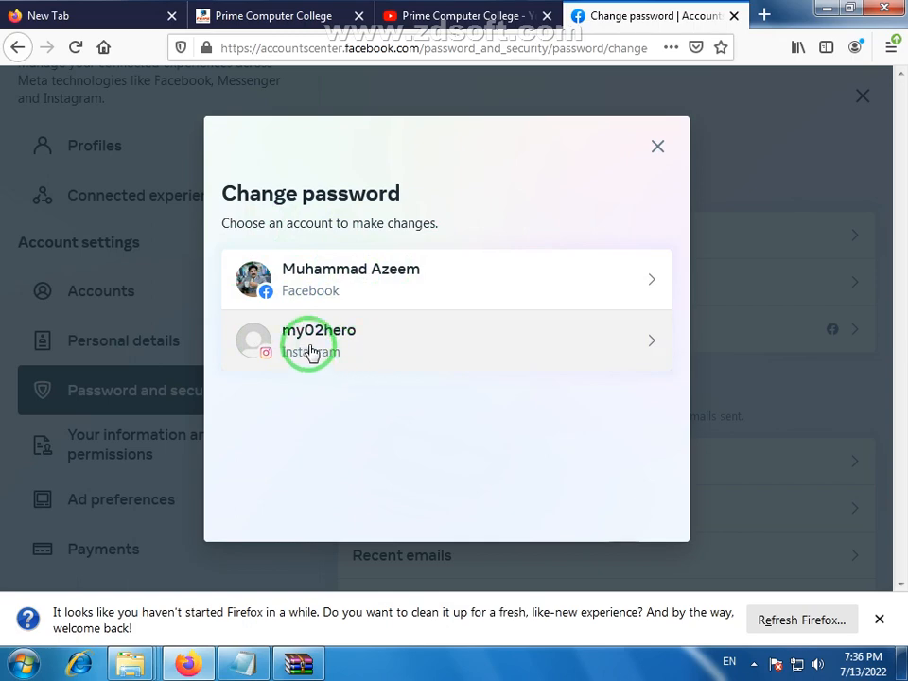
left_click(352, 274)
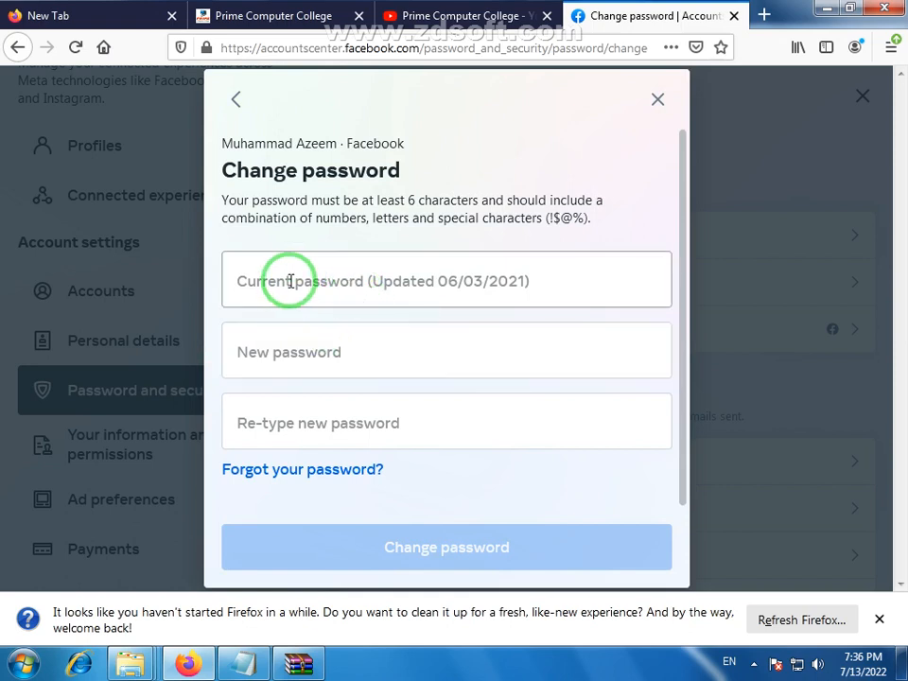
left_click(291, 281)
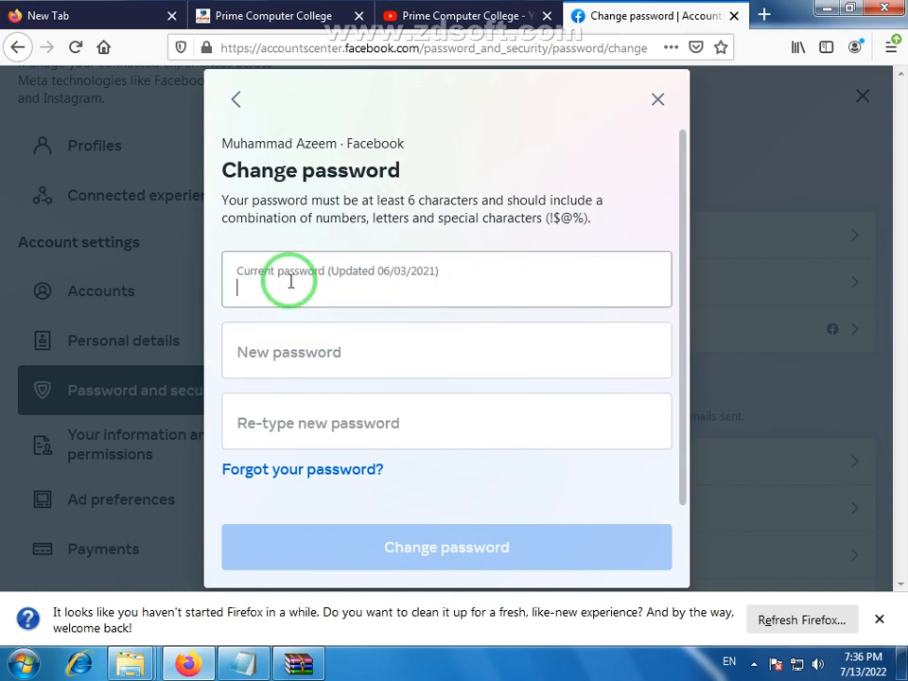
left_click(321, 354)
left_click(667, 494)
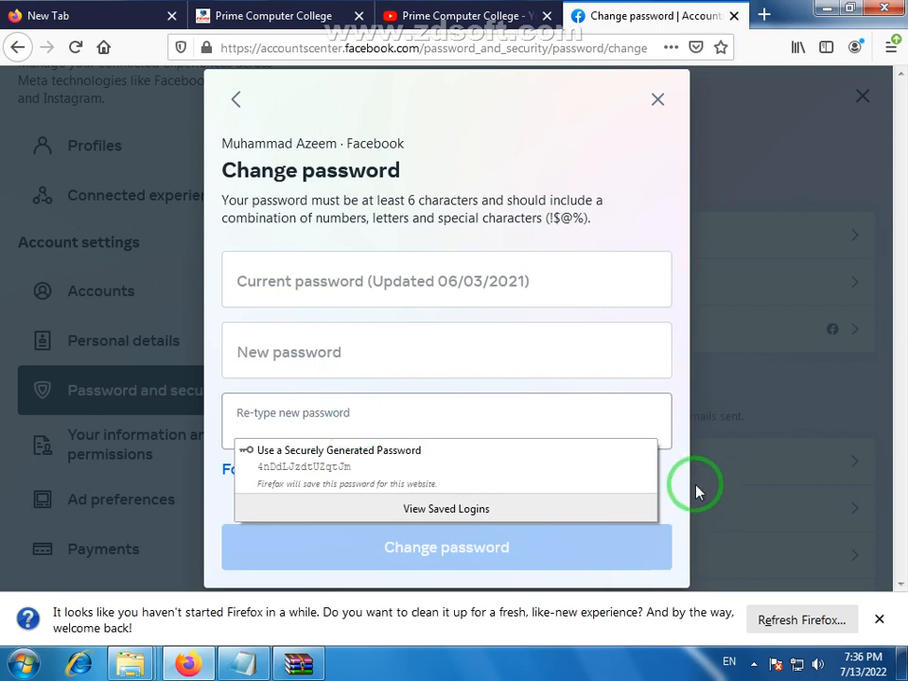
left_click(667, 491)
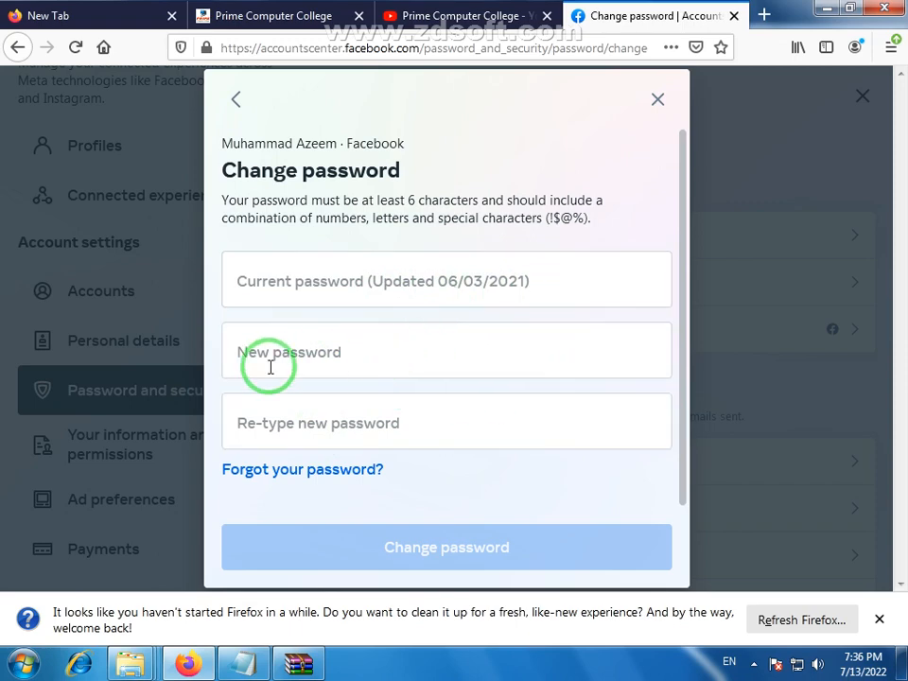
left_click(660, 101)
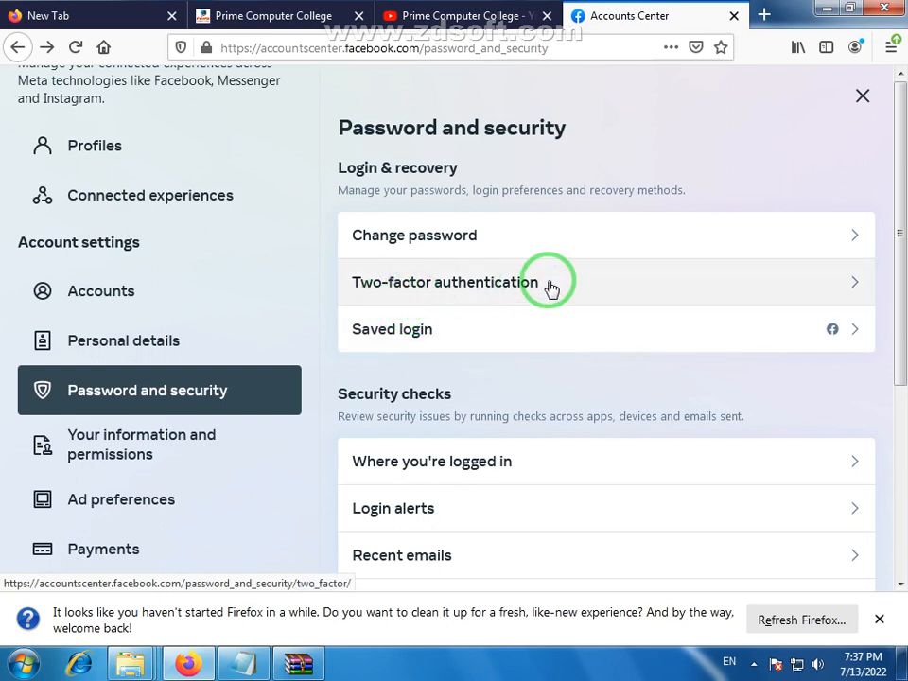
Review the two-factor authentication security methods offered for the Facebook account and close the dialog without enabling one.
left_click(486, 289)
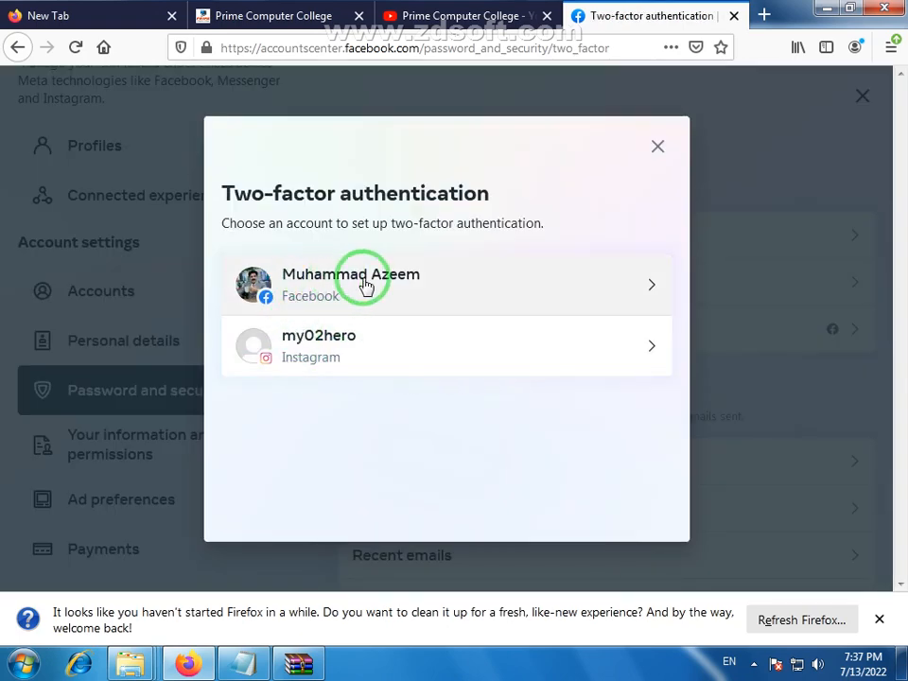
left_click(340, 290)
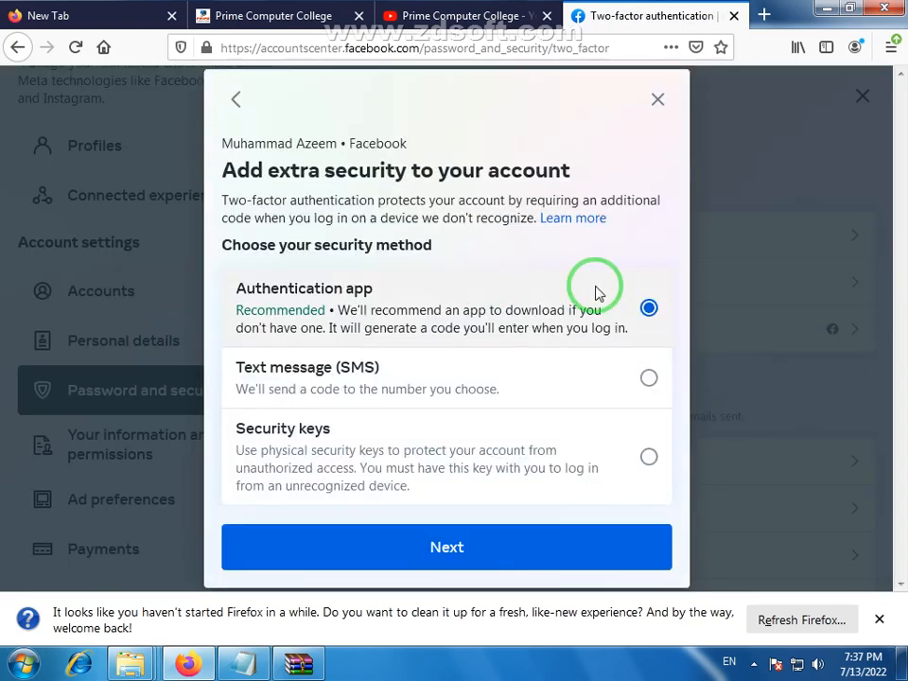
scroll(544, 317, "down", 1)
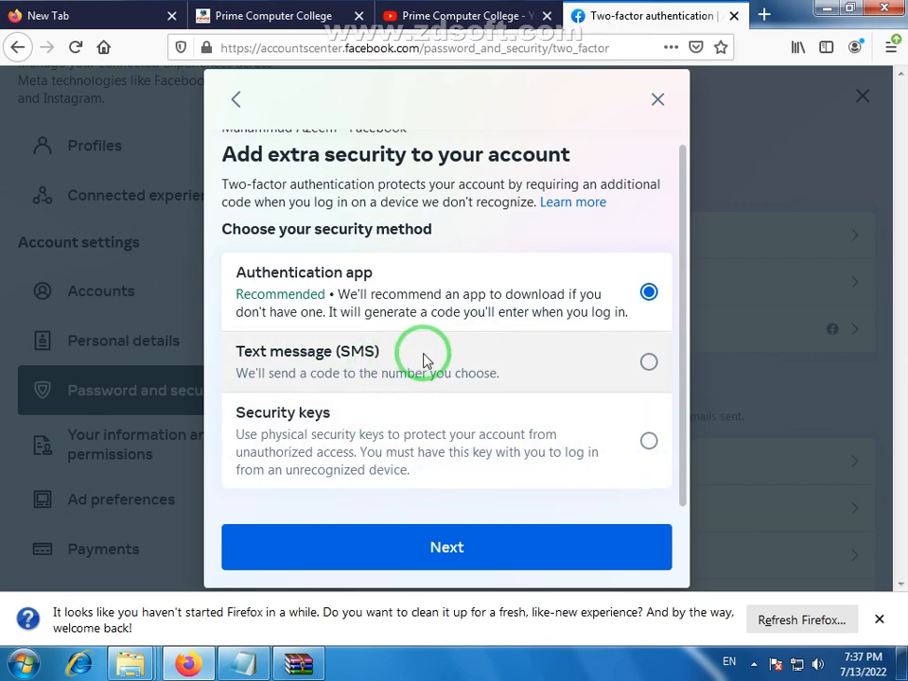
scroll(501, 366, "up", 1)
scroll(473, 369, "down", 1)
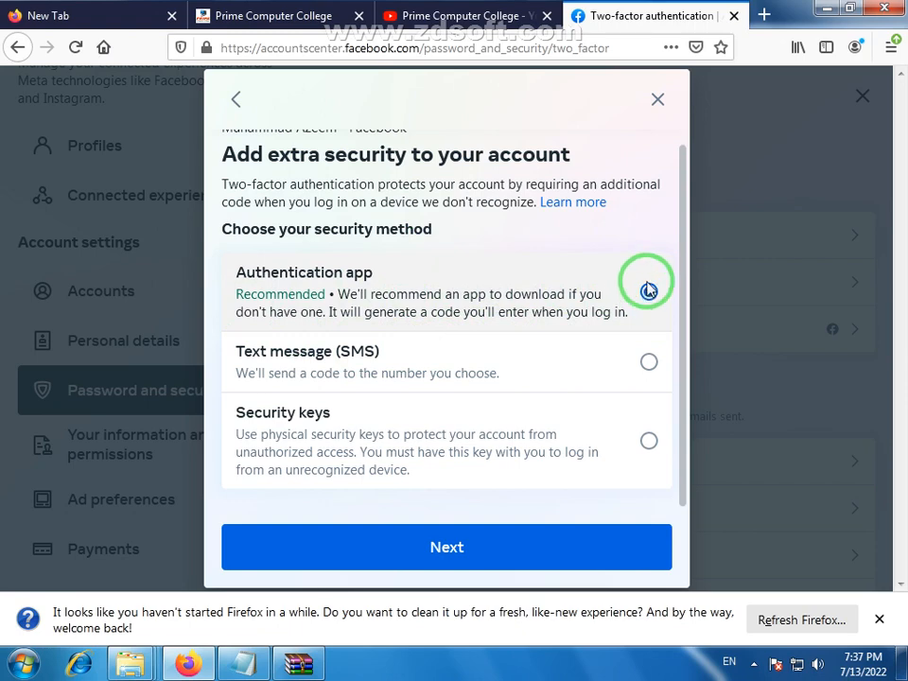
left_click(658, 101)
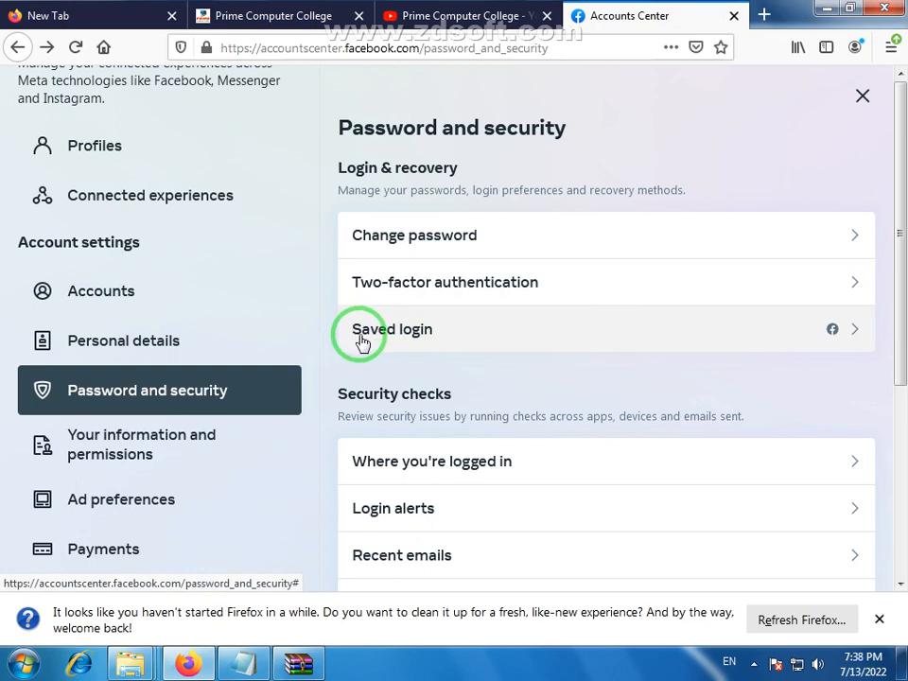
Open the Saved login settings, save the login info for this browser, and request removal of the saved login info.
left_click(412, 335)
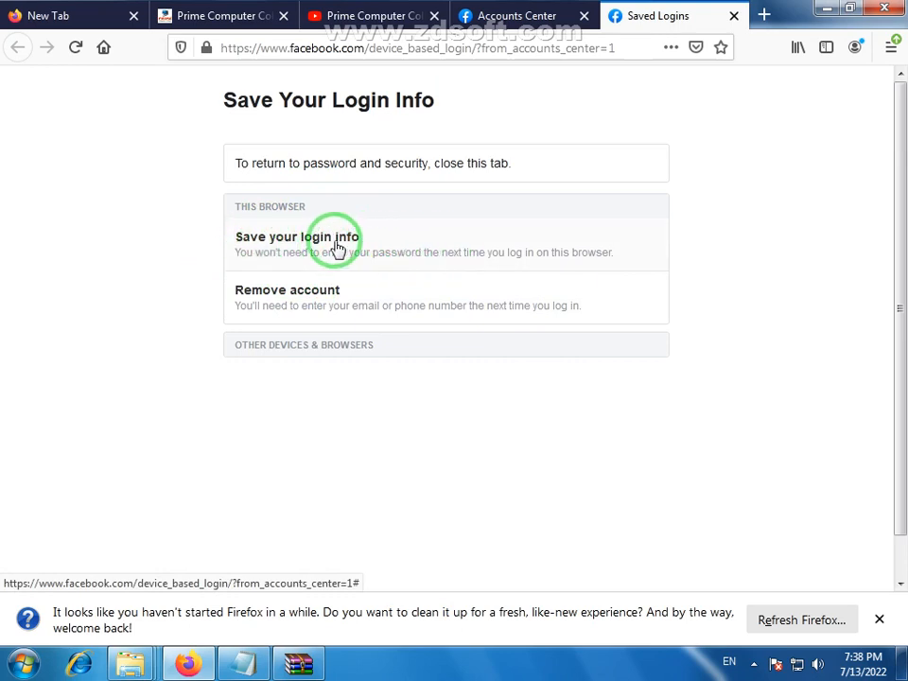
left_click(230, 302)
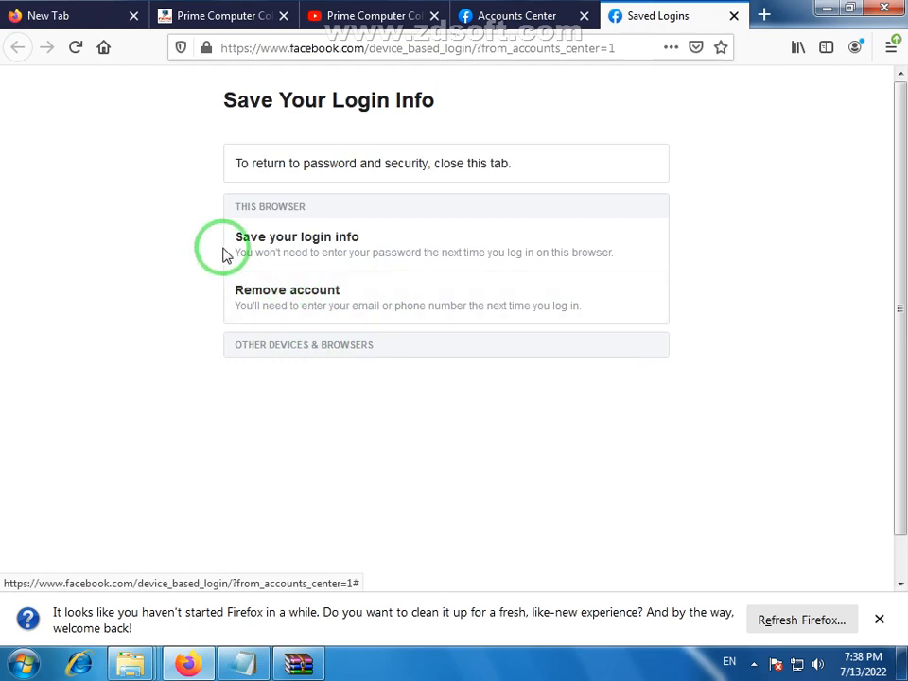
left_click(352, 244)
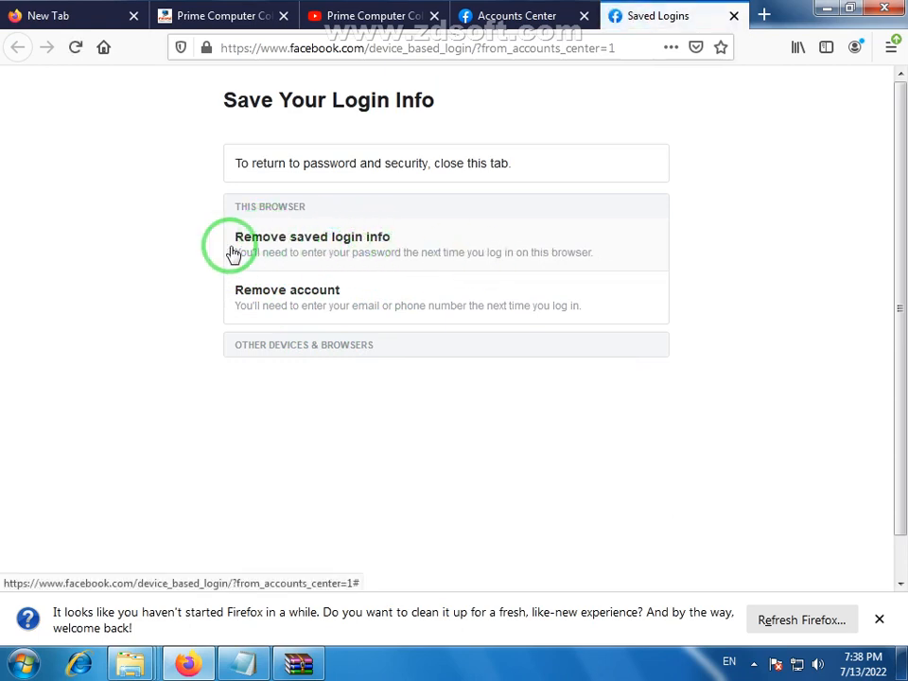
left_click(313, 244)
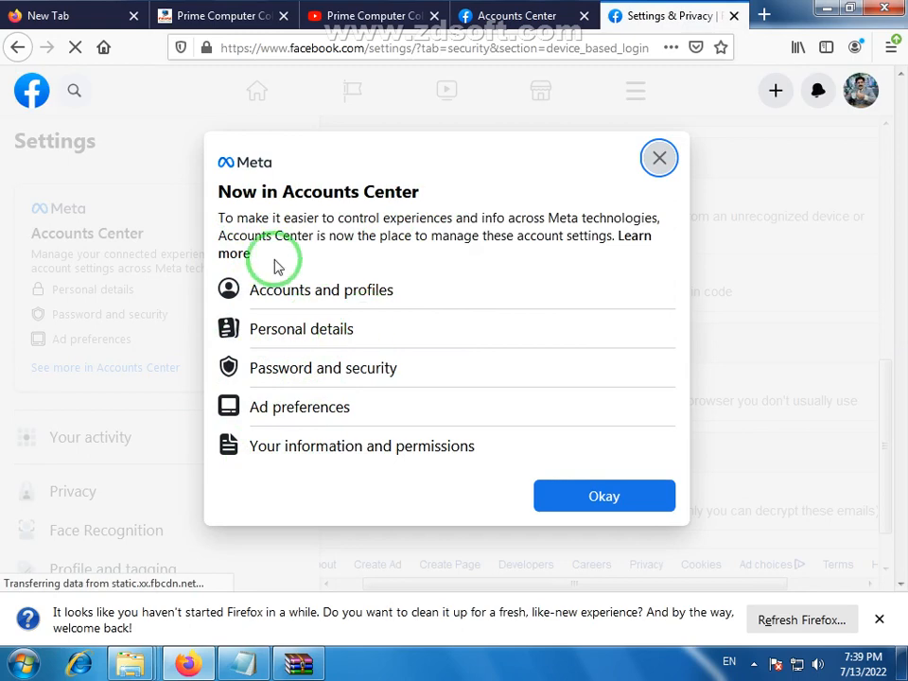
Dismiss the Now in Accounts Center notice and go from the Facebook settings page back to Accounts Center.
left_click(660, 159)
scroll(142, 317, "down", 2)
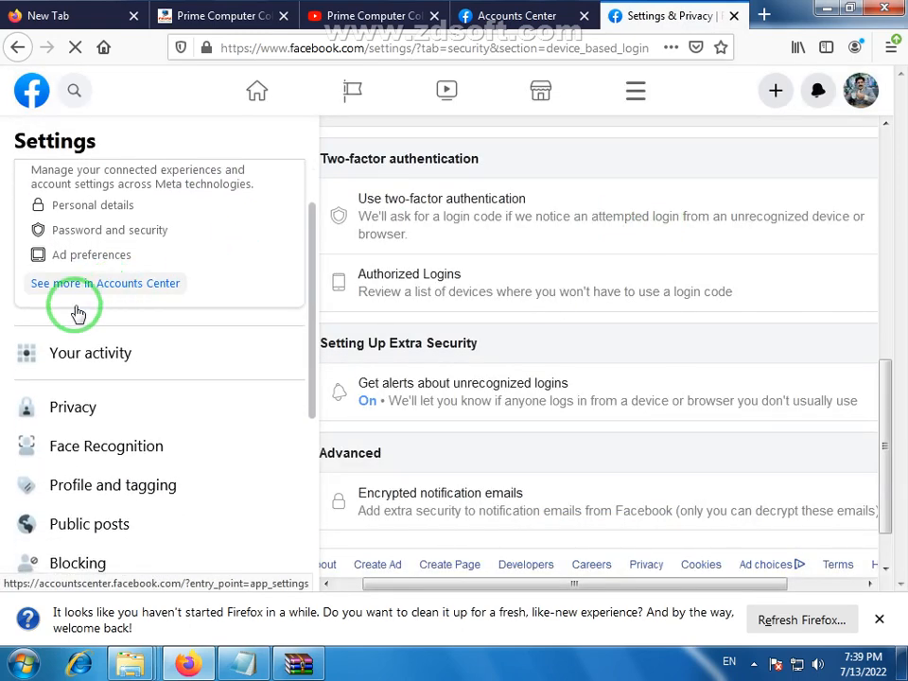
left_click(111, 287)
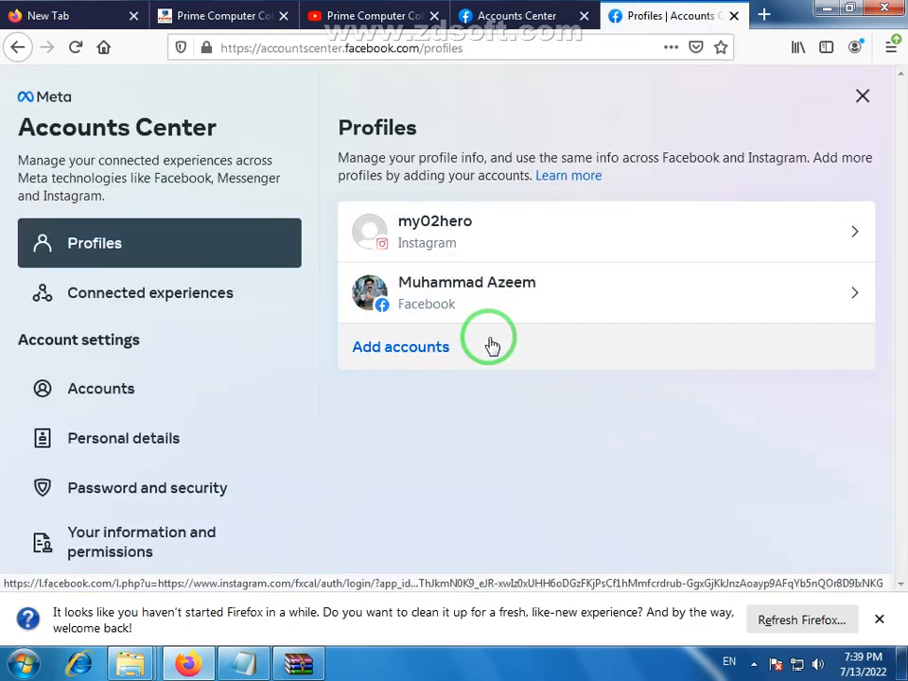
Look through the Accounts Center navigation list, from Profiles and Connected experiences through the account settings to Payments.
scroll(138, 421, "down", 2)
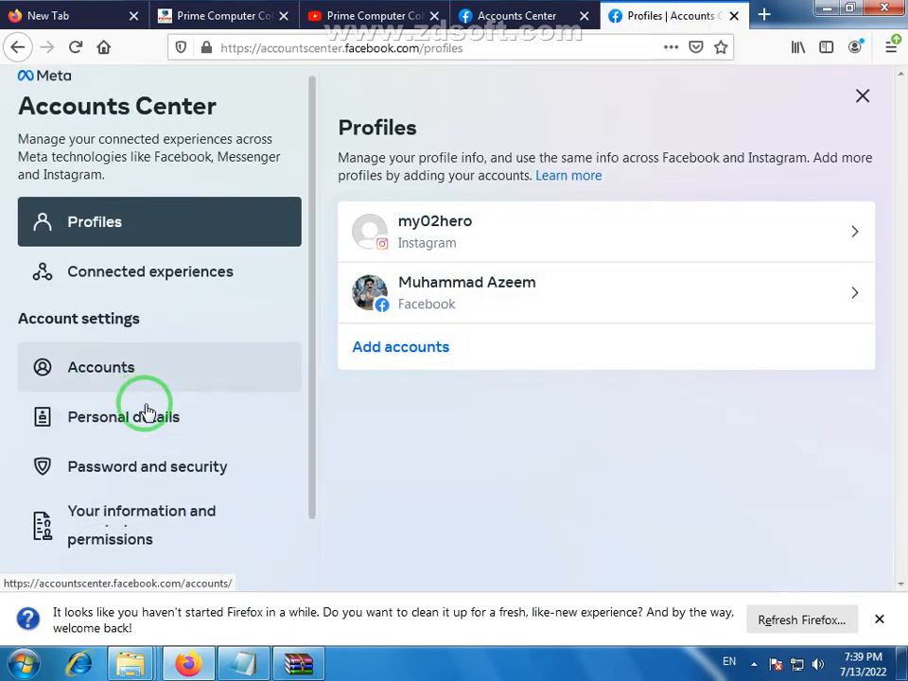
scroll(125, 368, "up", 2)
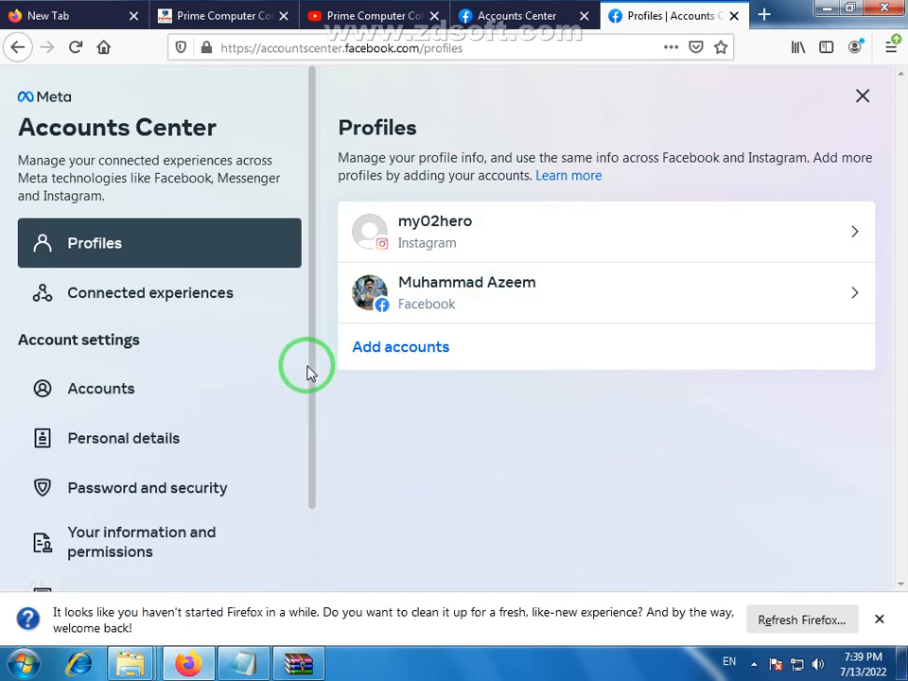
scroll(314, 413, "down", 2)
scroll(315, 268, "up", 2)
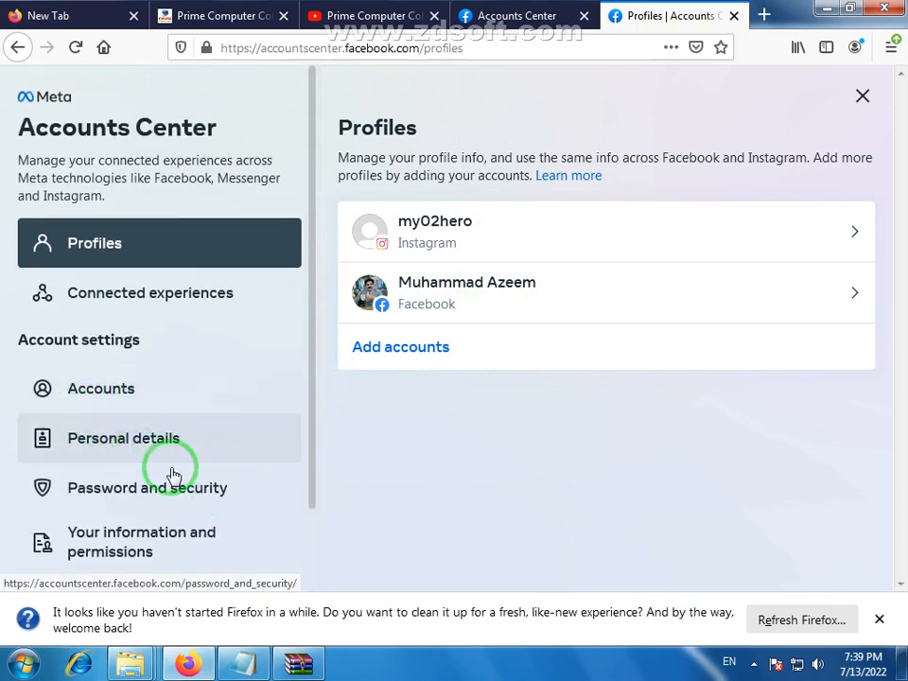
scroll(142, 407, "down", 2)
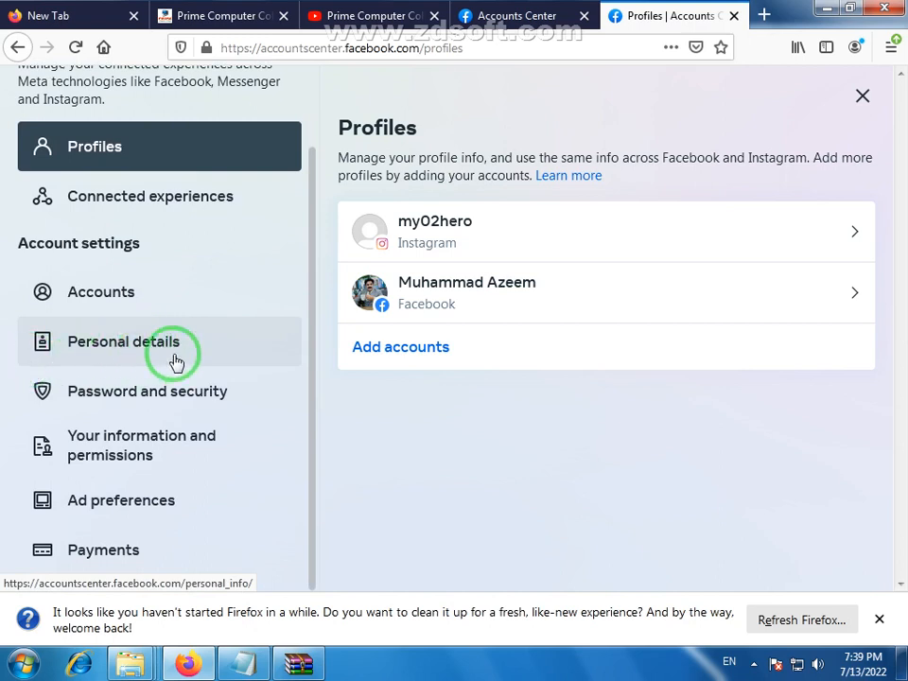
scroll(97, 309, "up", 2)
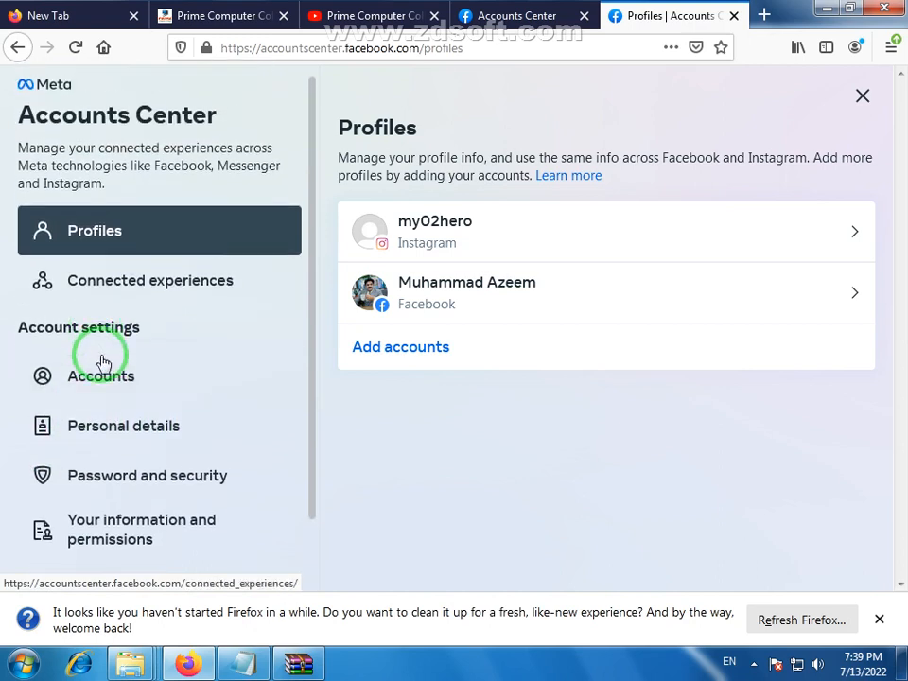
scroll(142, 348, "down", 2)
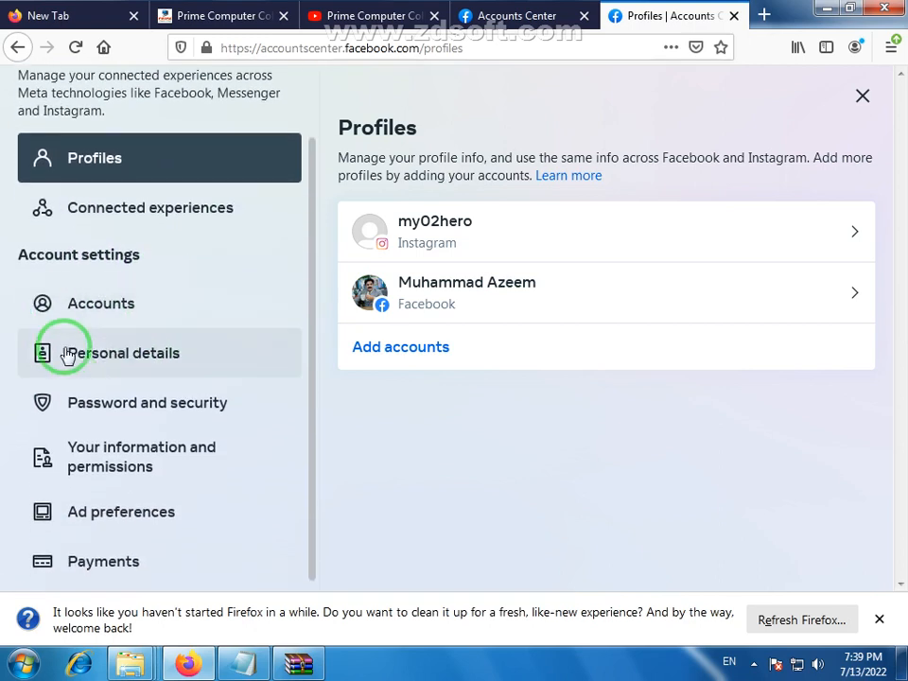
scroll(95, 359, "down", 1)
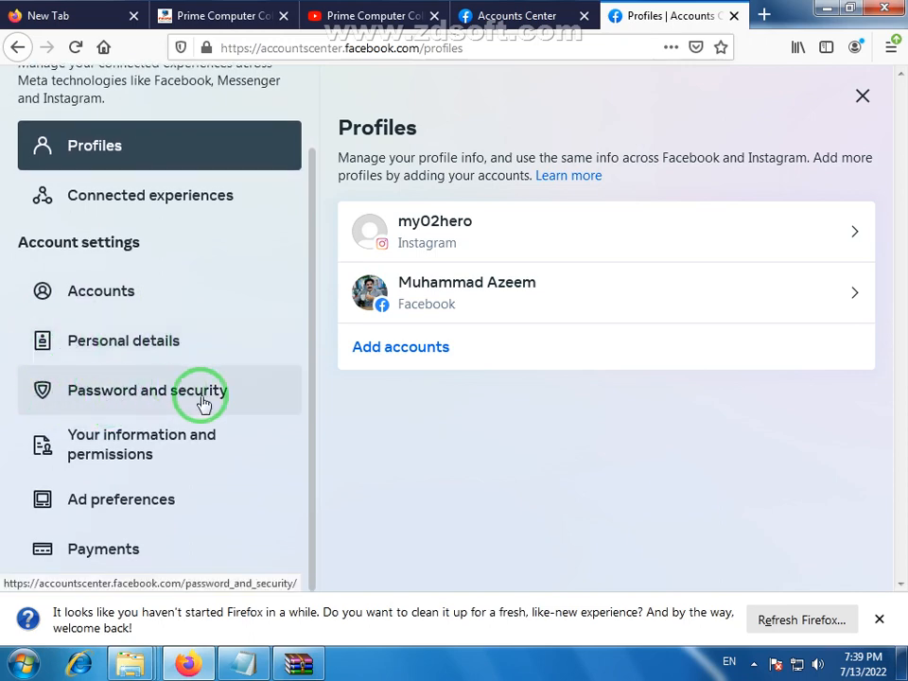
In Password and security, open Where you're logged in under Security checks for the Facebook account.
left_click(167, 392)
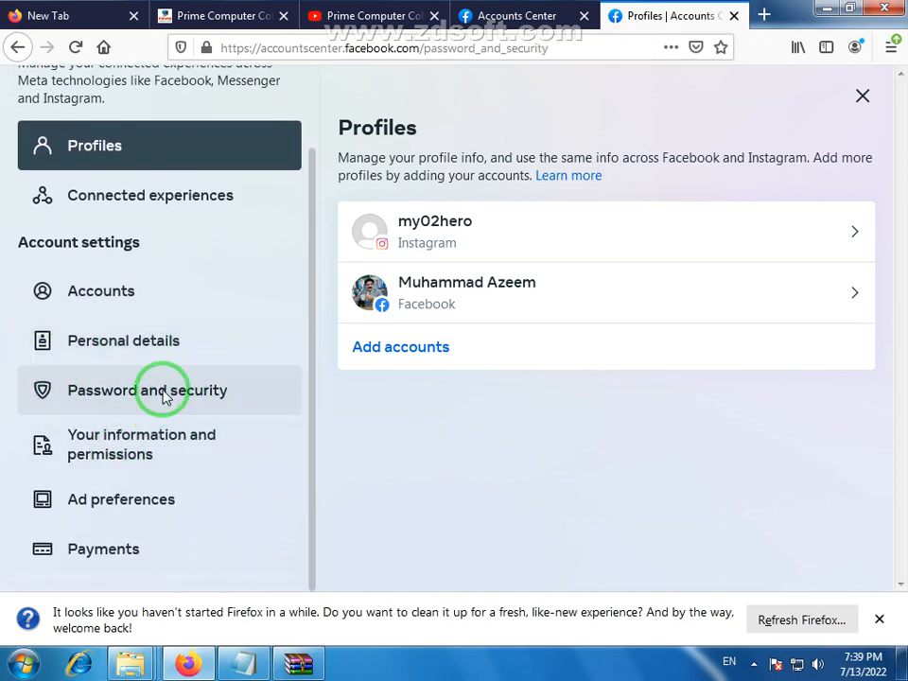
scroll(481, 385, "down", 3)
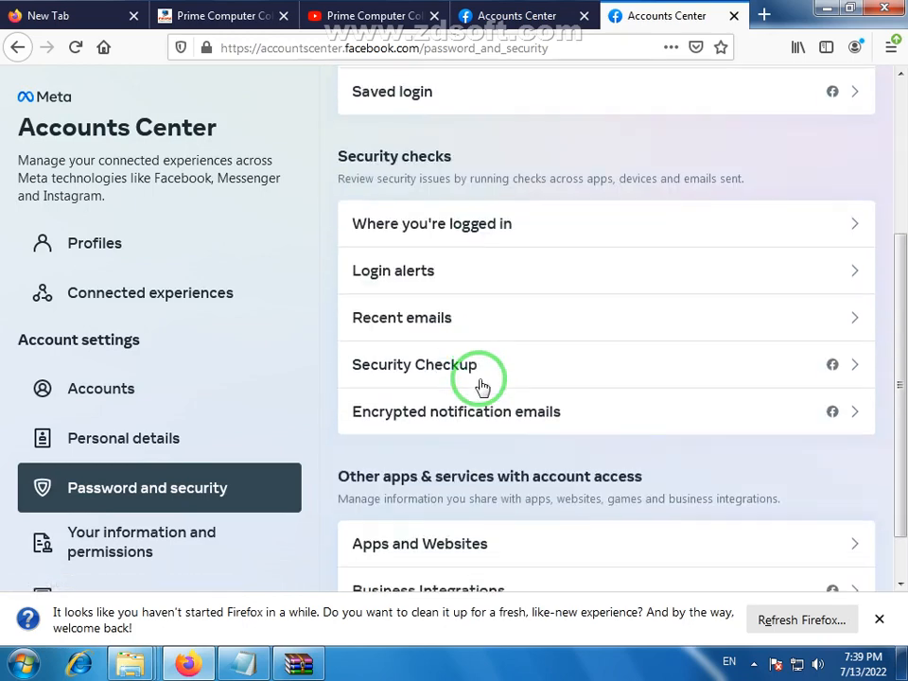
scroll(480, 385, "up", 1)
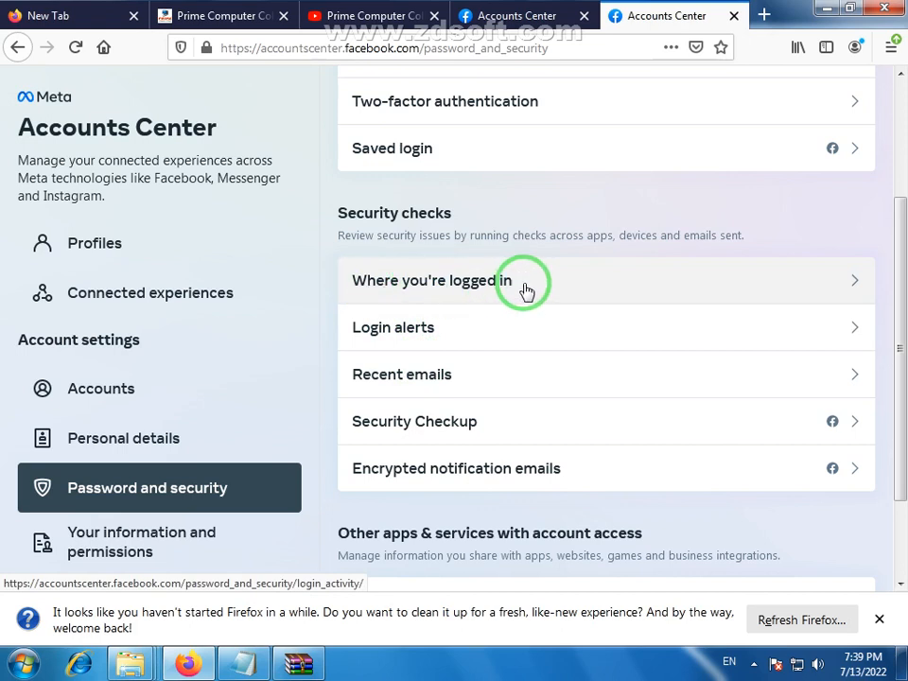
left_click(465, 292)
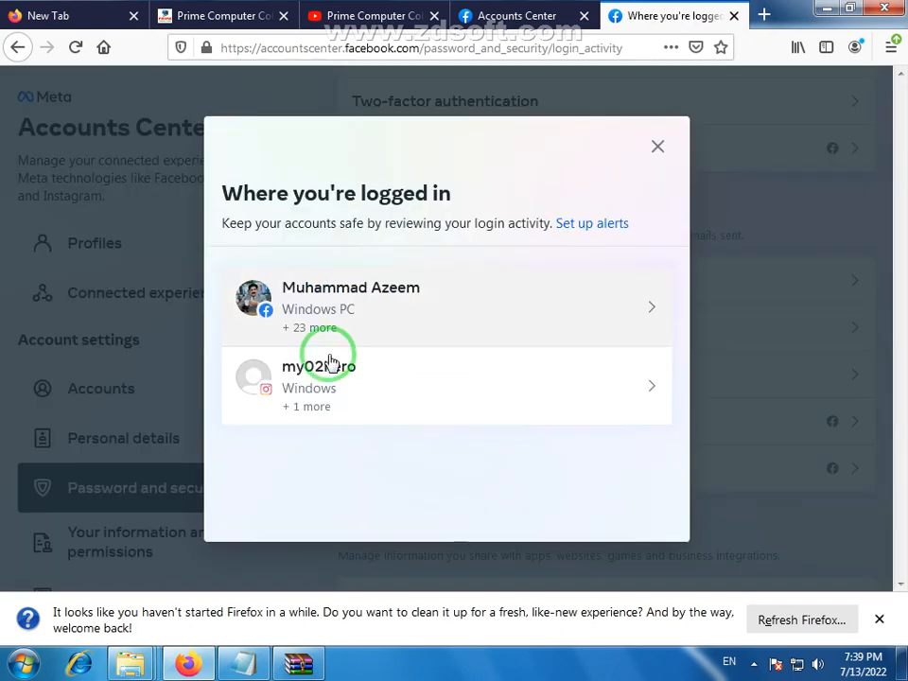
left_click(346, 299)
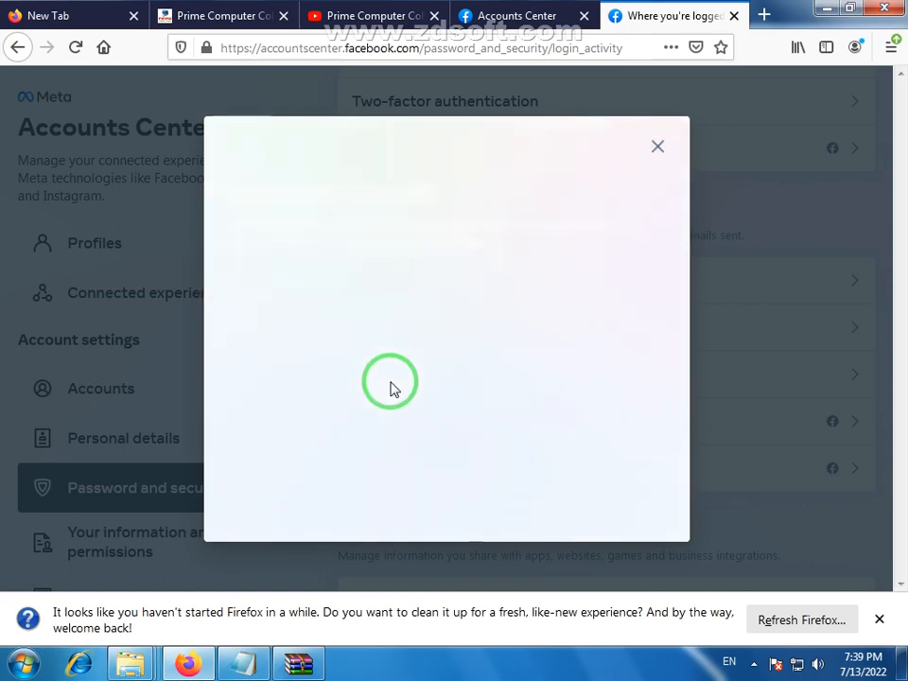
Review the Facebook account's login activity, examining the current device and the devices, locations and dates under Other logins.
scroll(483, 337, "down", 3)
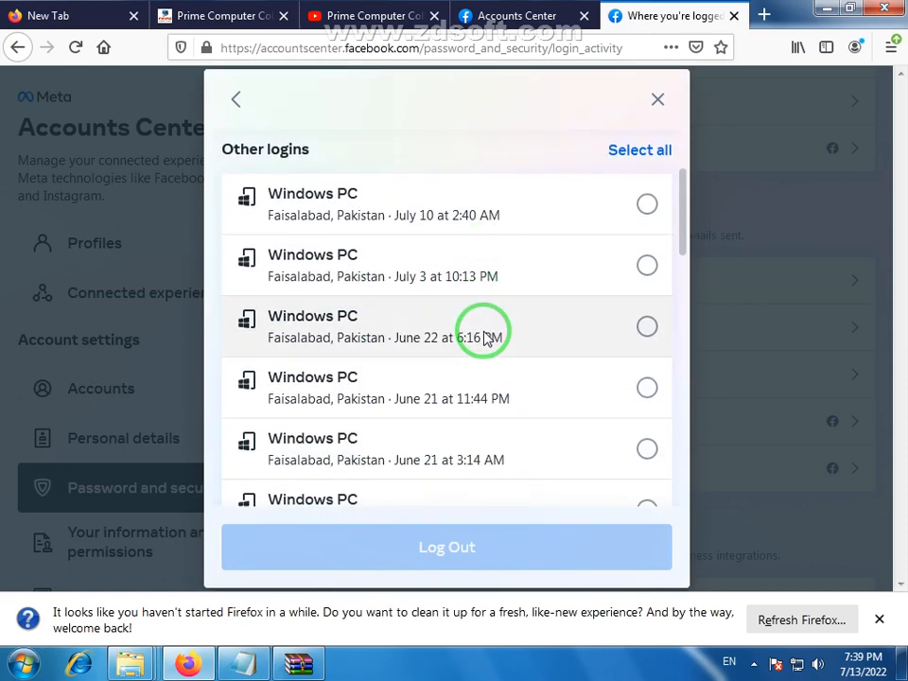
scroll(477, 346, "up", 3)
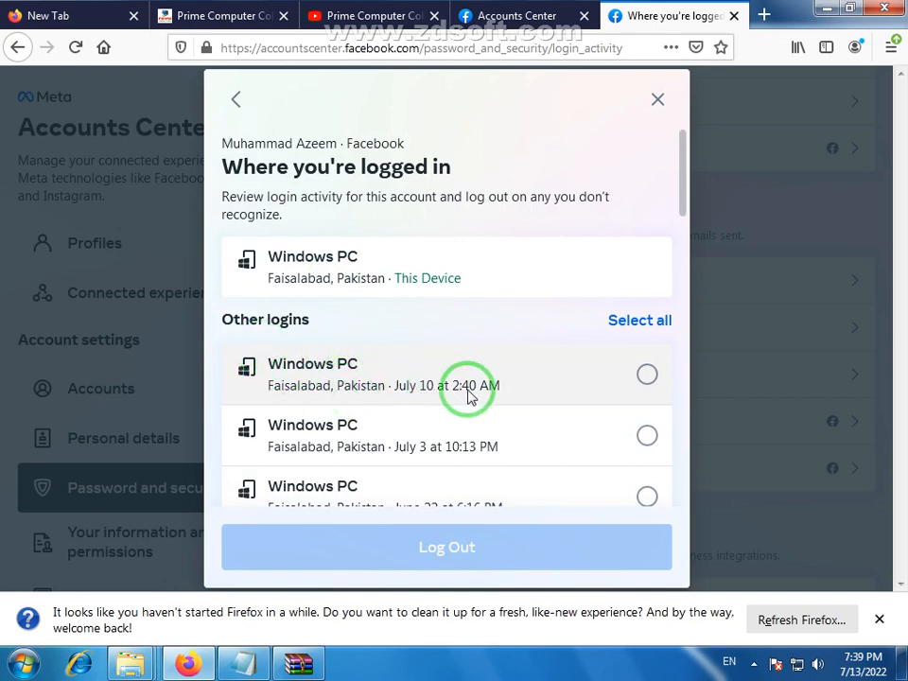
scroll(500, 392, "down", 3)
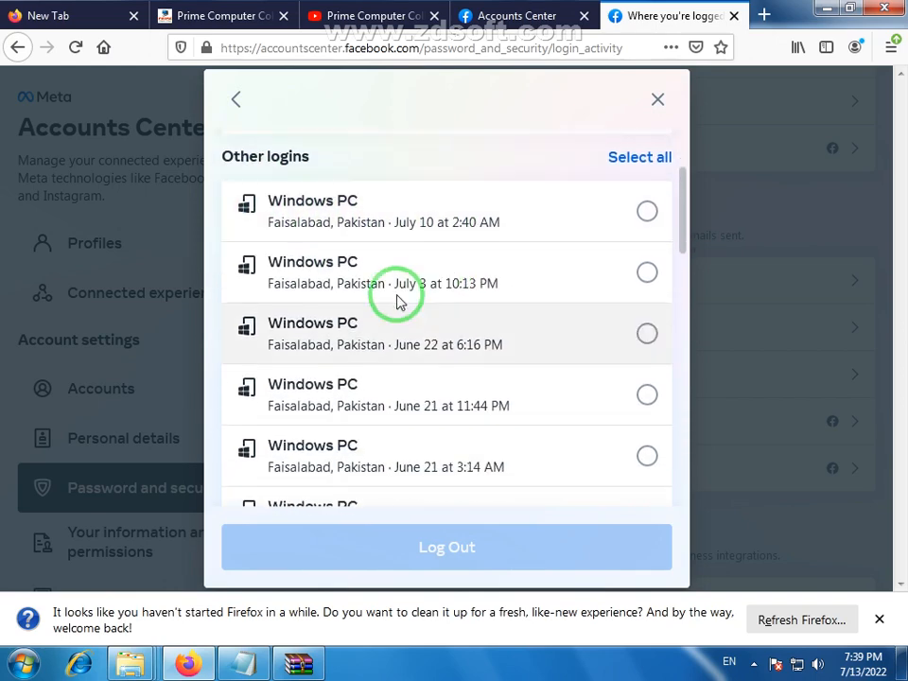
scroll(315, 336, "down", 15)
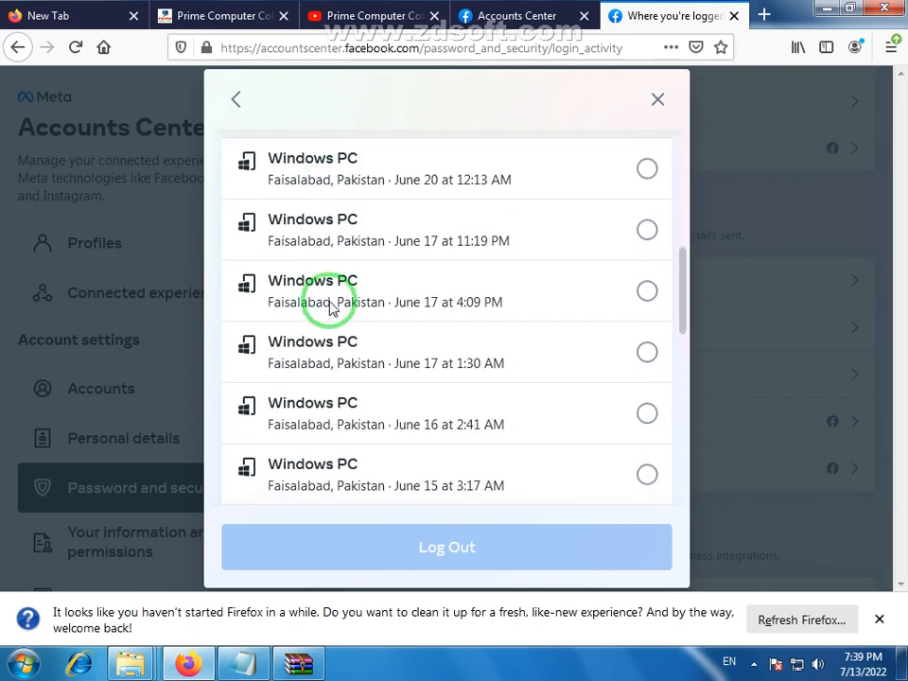
scroll(330, 309, "up", 20)
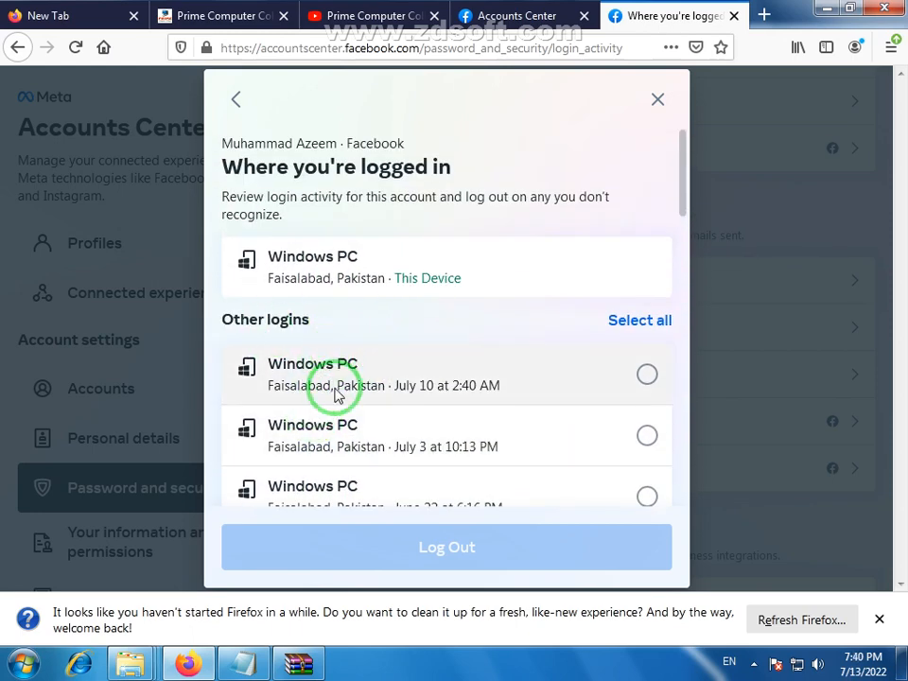
scroll(337, 395, "down", 15)
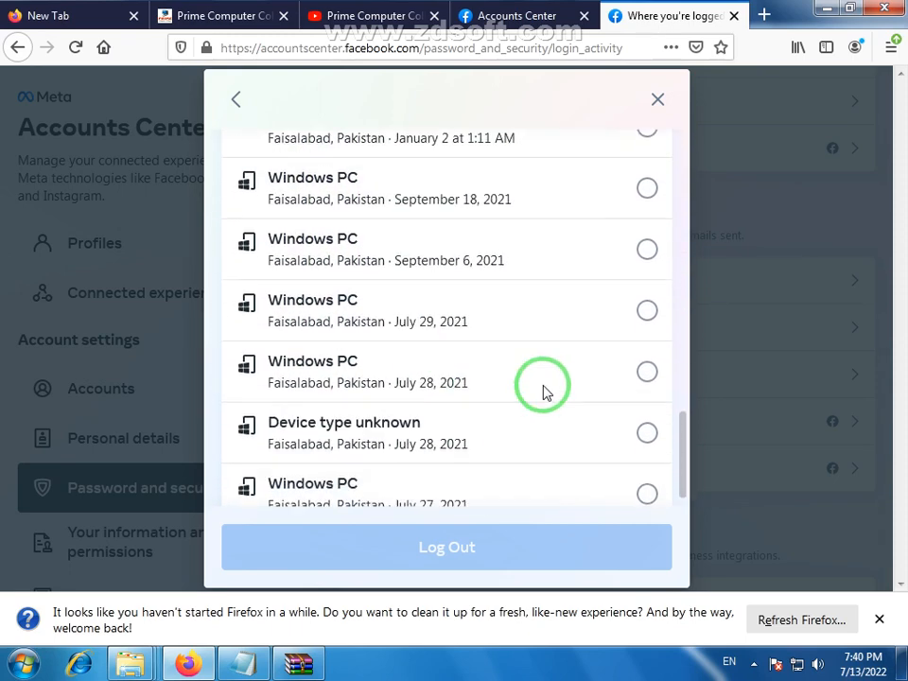
scroll(653, 385, "up", 4)
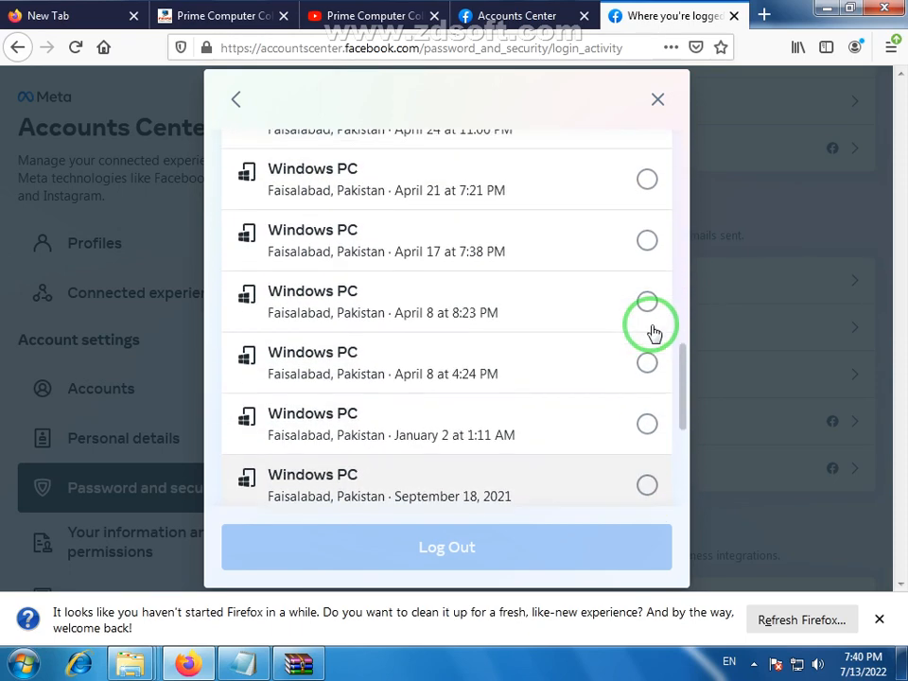
scroll(654, 333, "up", 4)
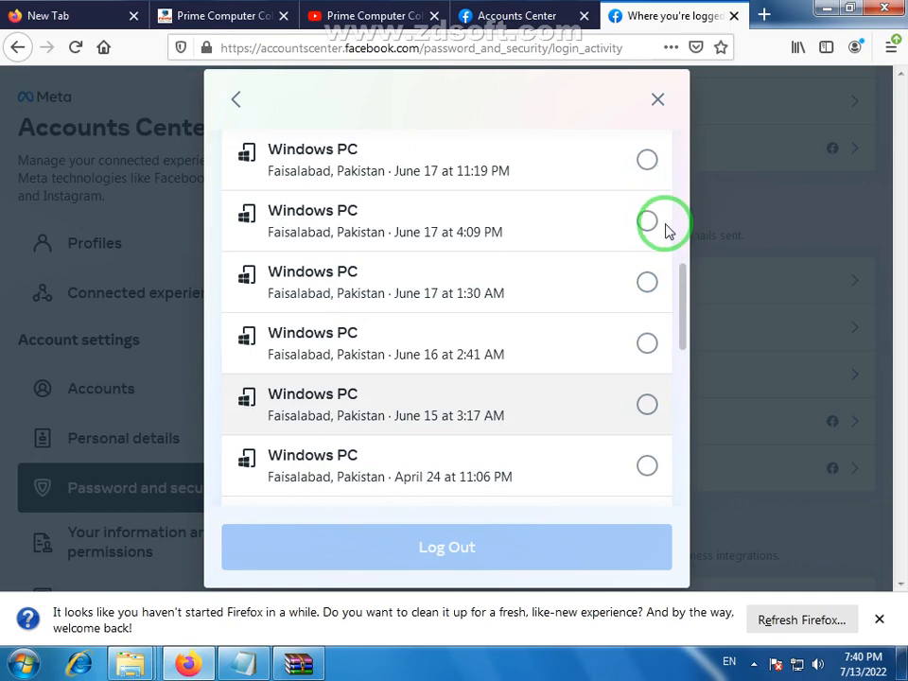
Select and deselect the June 17 at 4:09 PM login and the July 10 at 2:40 AM login, and close the dialog without logging out.
left_click(649, 222)
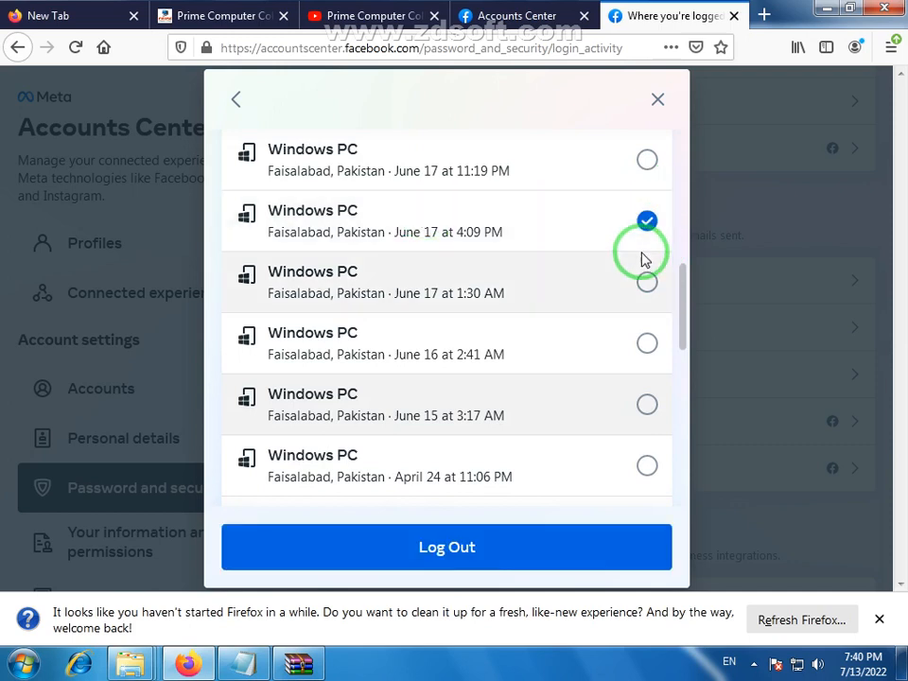
left_click(636, 243)
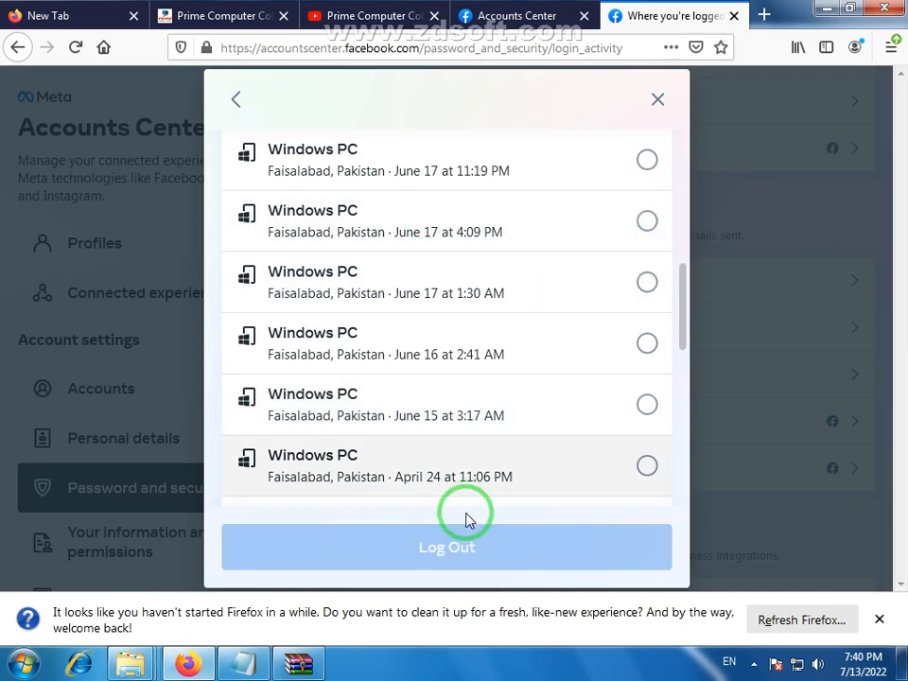
scroll(557, 318, "up", 10)
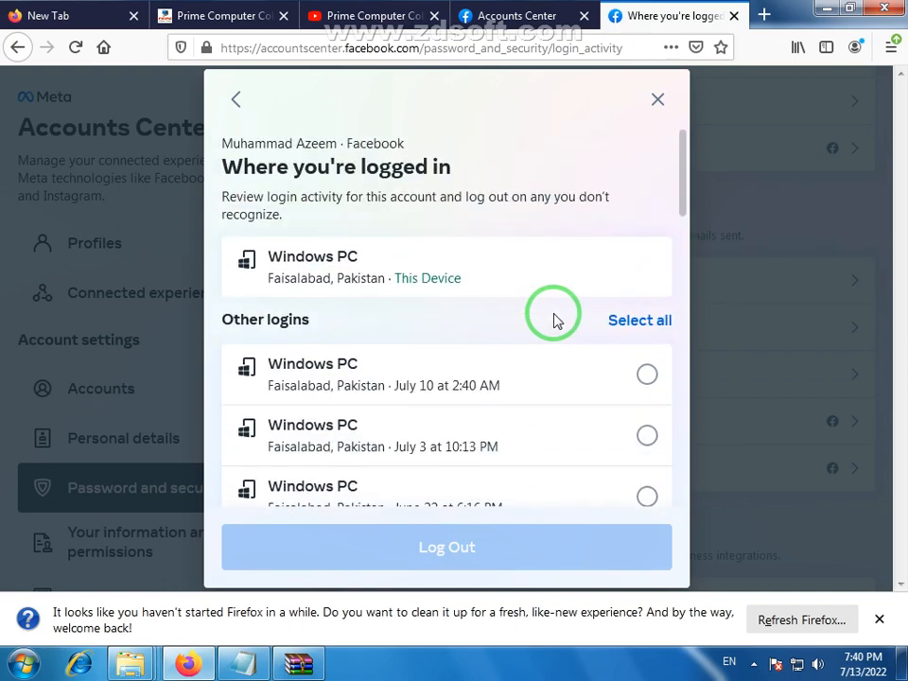
scroll(557, 318, "down", 2)
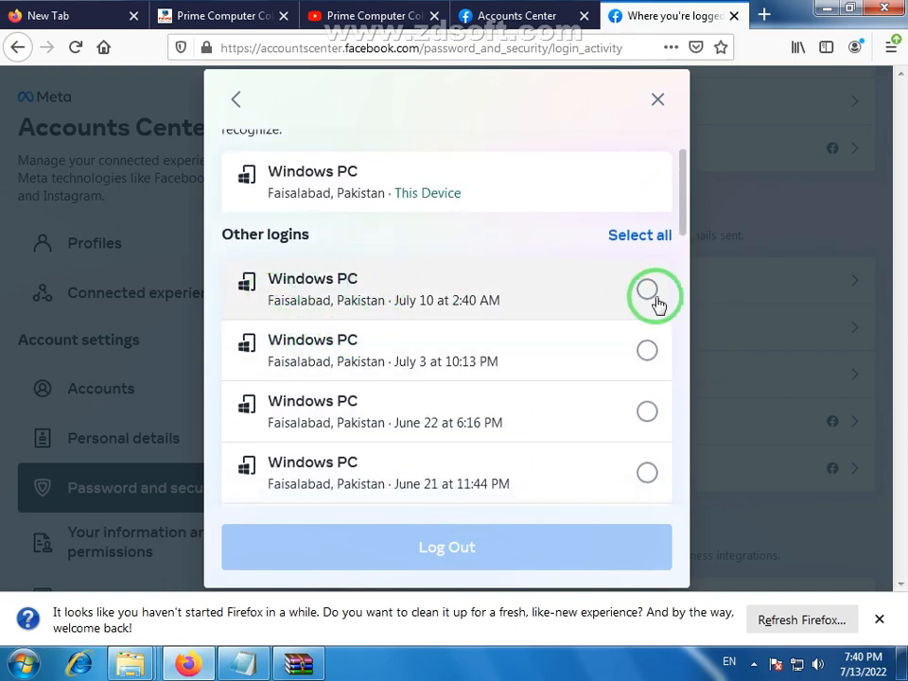
left_click(647, 291)
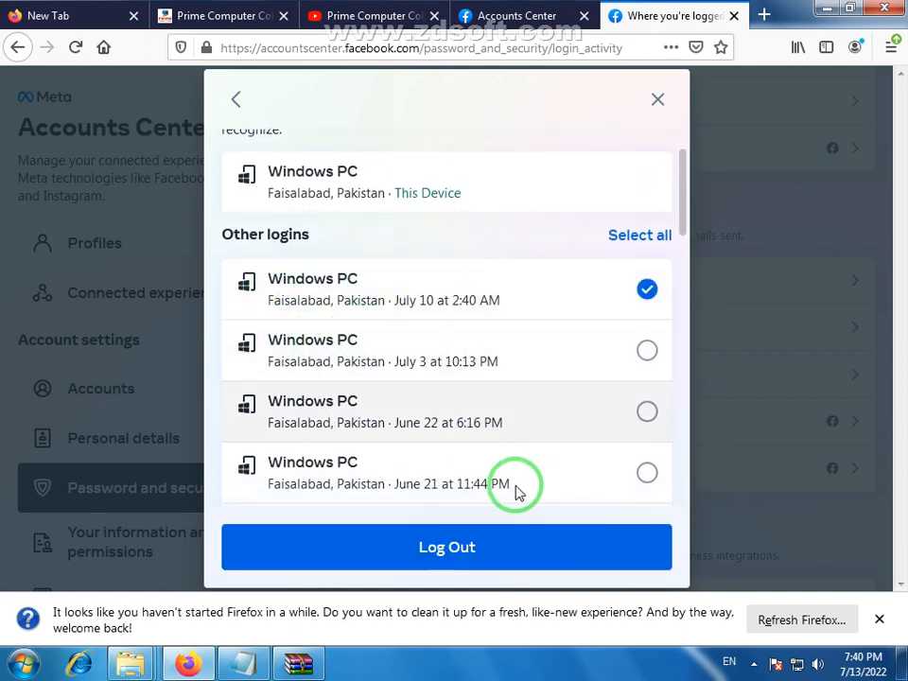
left_click(649, 293)
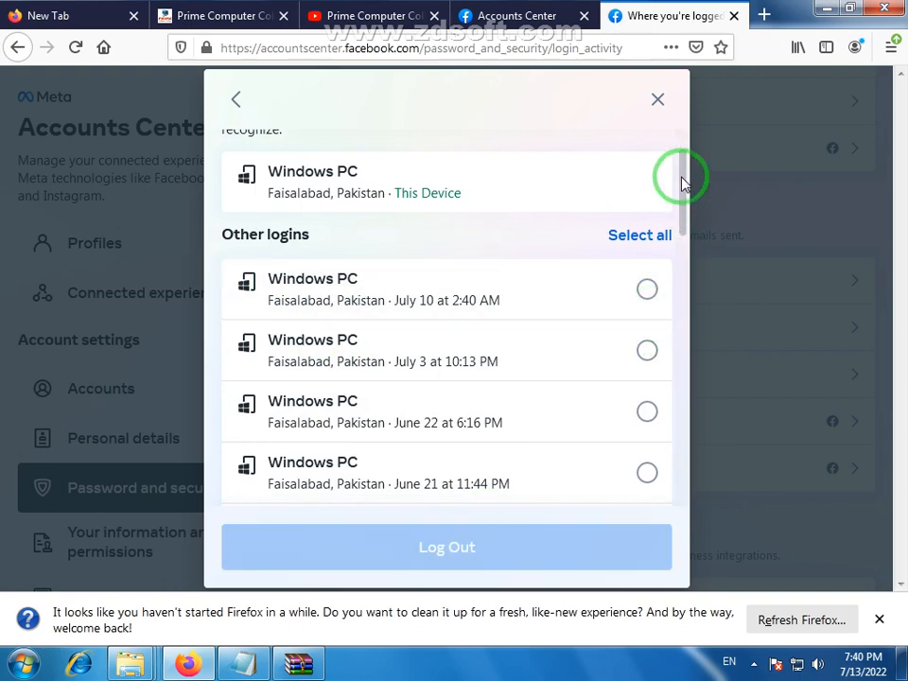
scroll(674, 152, "up", 2)
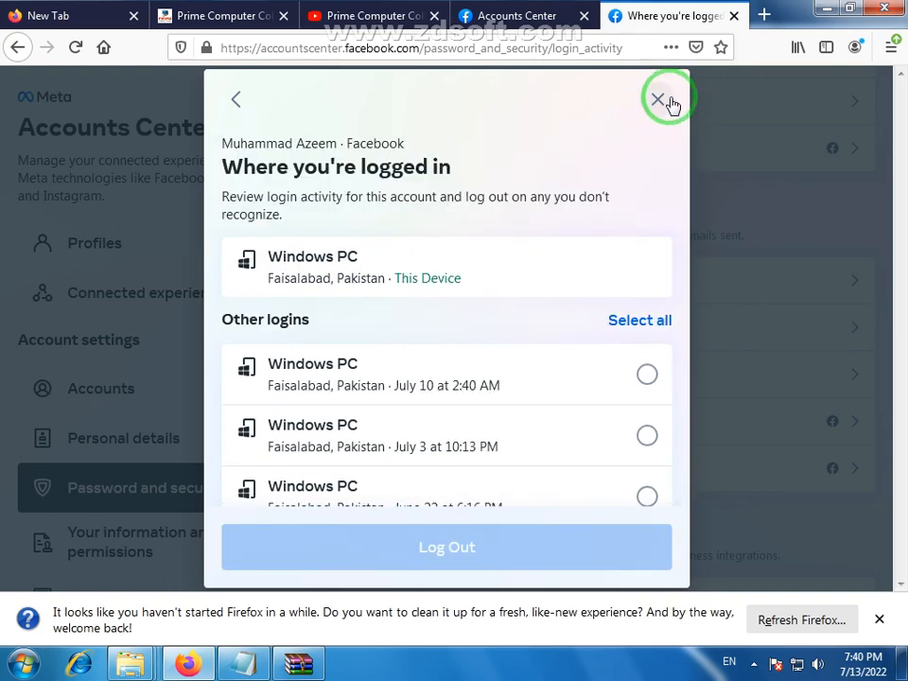
left_click(657, 98)
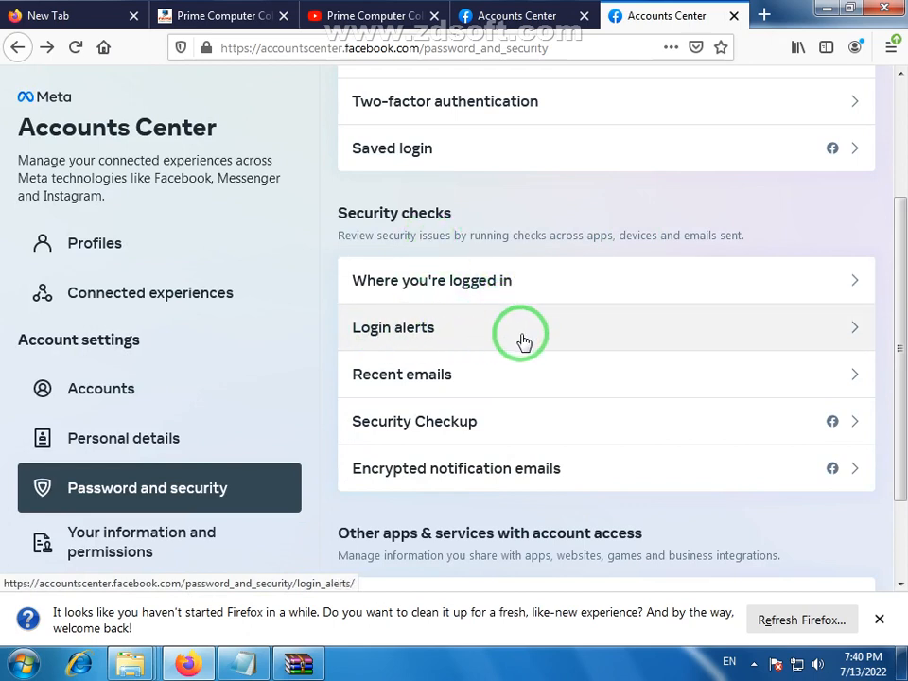
Review the Login alerts notification options for the Facebook account and close the dialog without changing them.
left_click(391, 335)
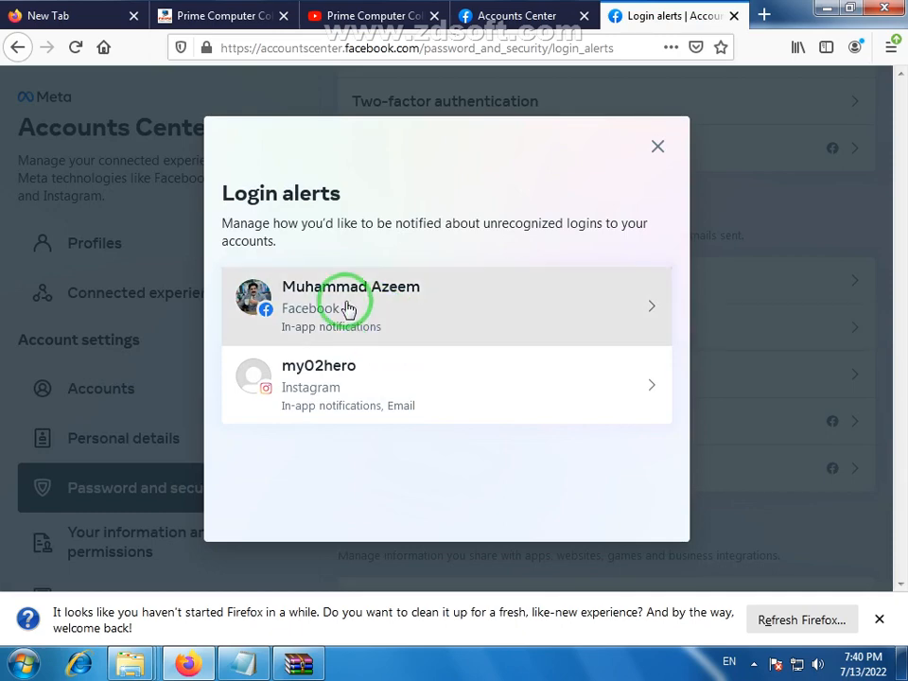
left_click(345, 310)
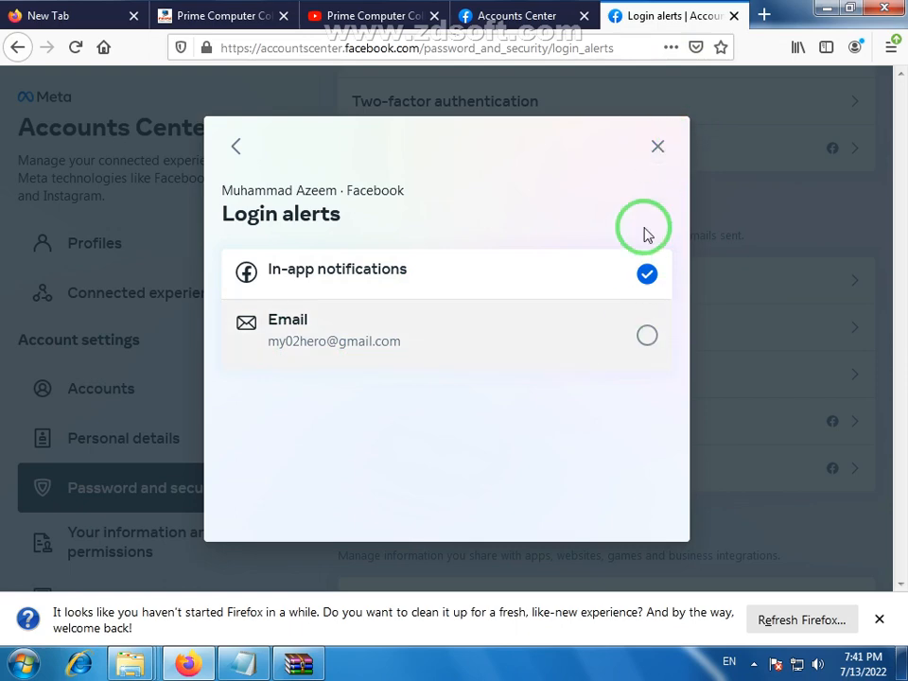
left_click(657, 149)
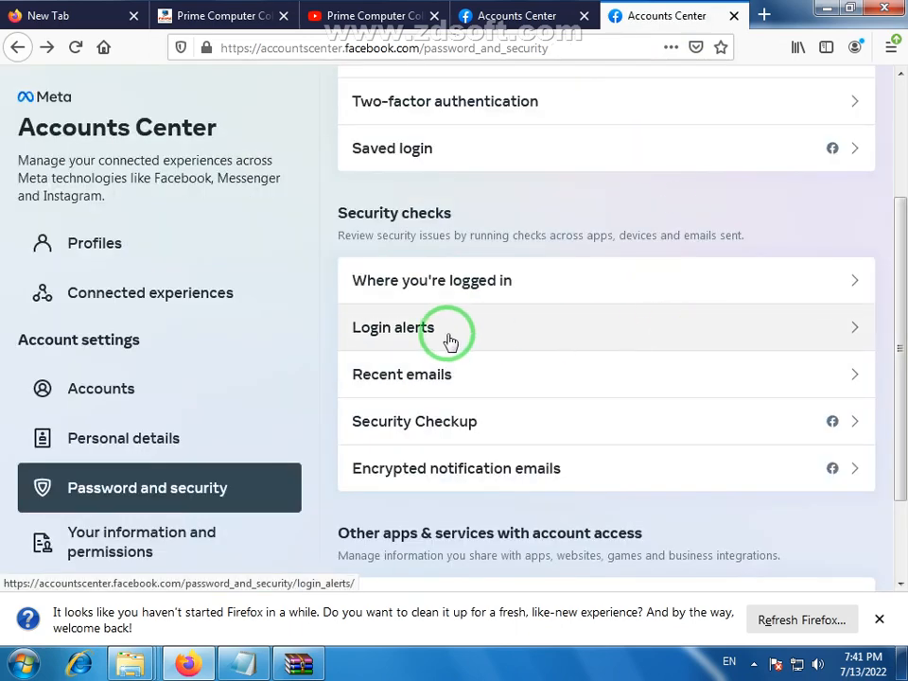
Check the recent security emails for the Facebook account under Security checks, and close the emails page and the Recent emails dialog.
scroll(425, 365, "down", 2)
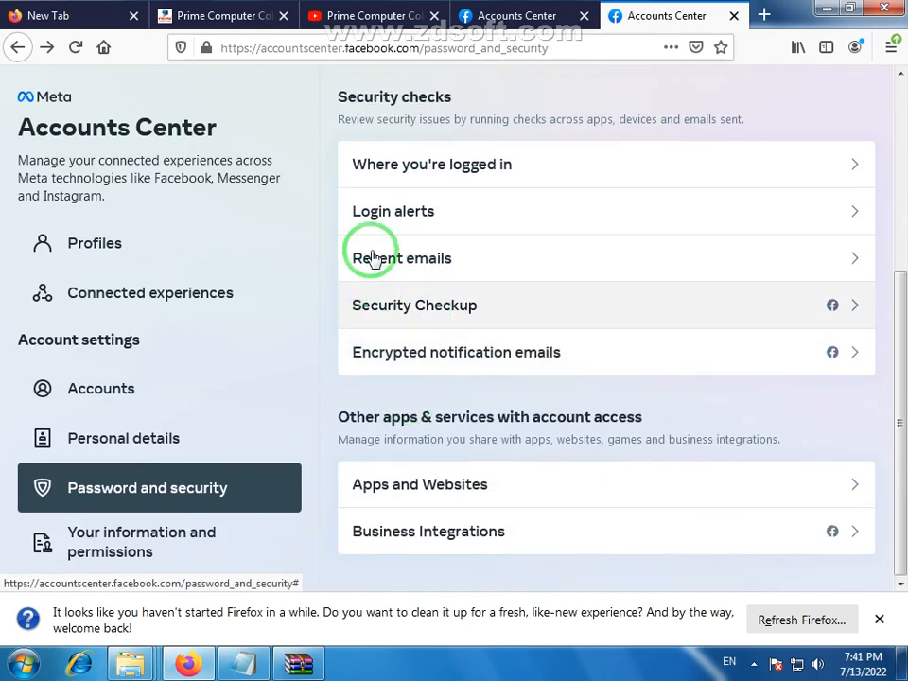
left_click(438, 262)
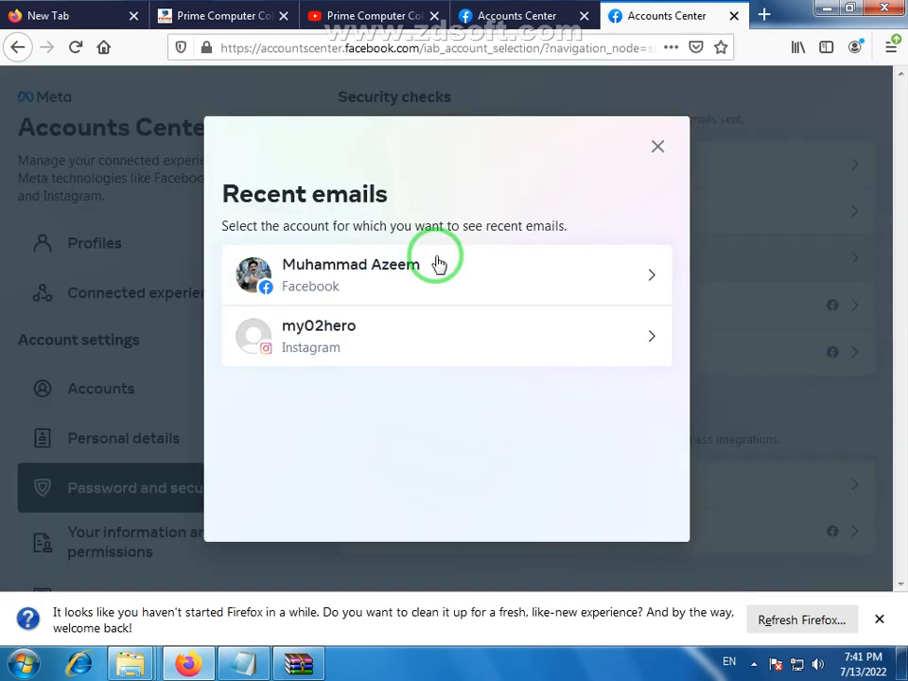
left_click(343, 268)
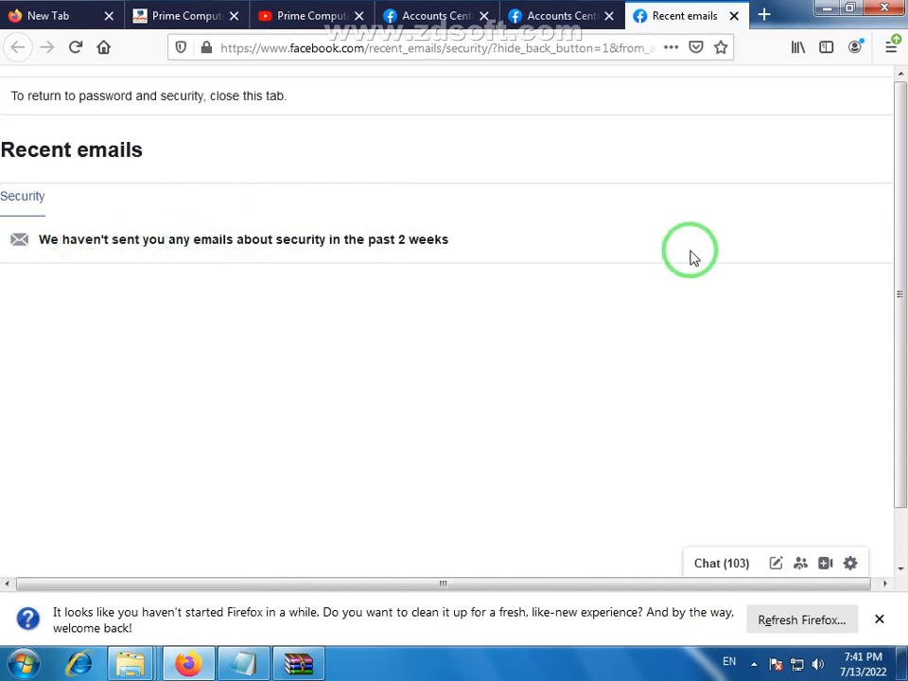
left_click(735, 17)
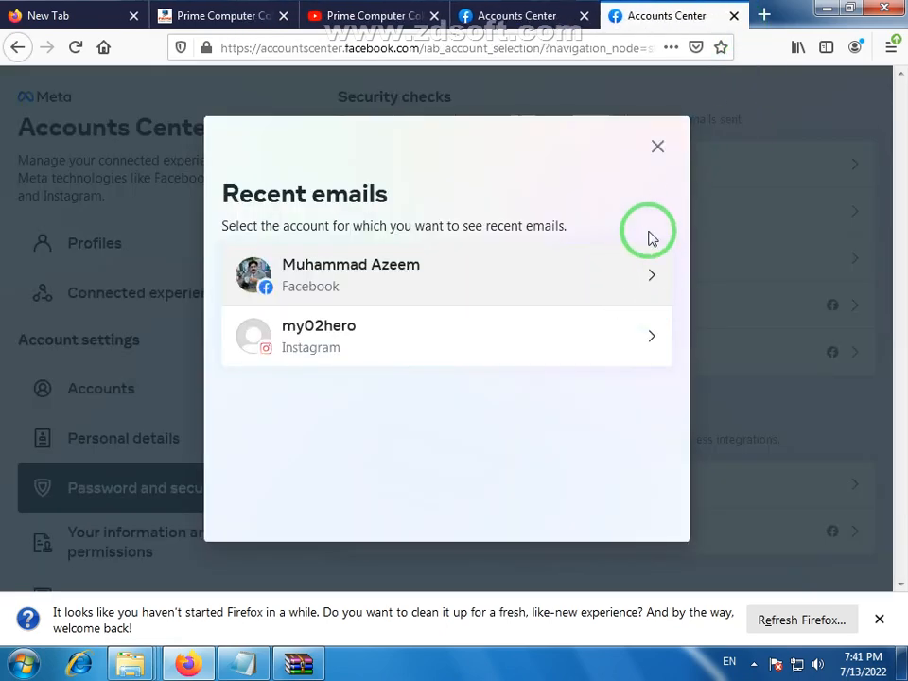
left_click(656, 145)
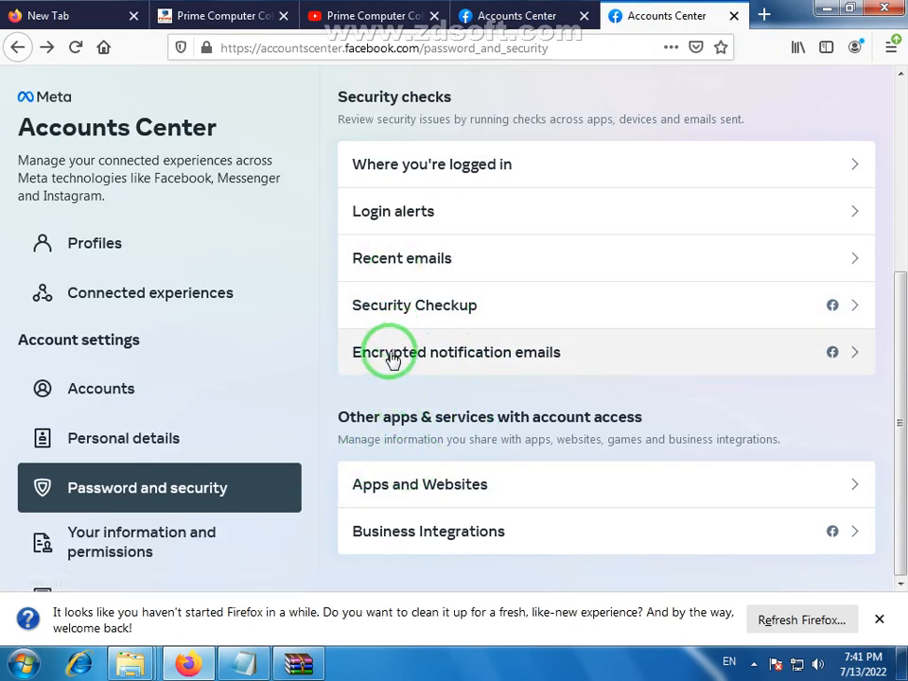
Go to Your information and permissions in the account settings and open Access your information for Facebook.
scroll(417, 322, "up", 3)
scroll(436, 323, "down", 3)
scroll(231, 348, "down", 2)
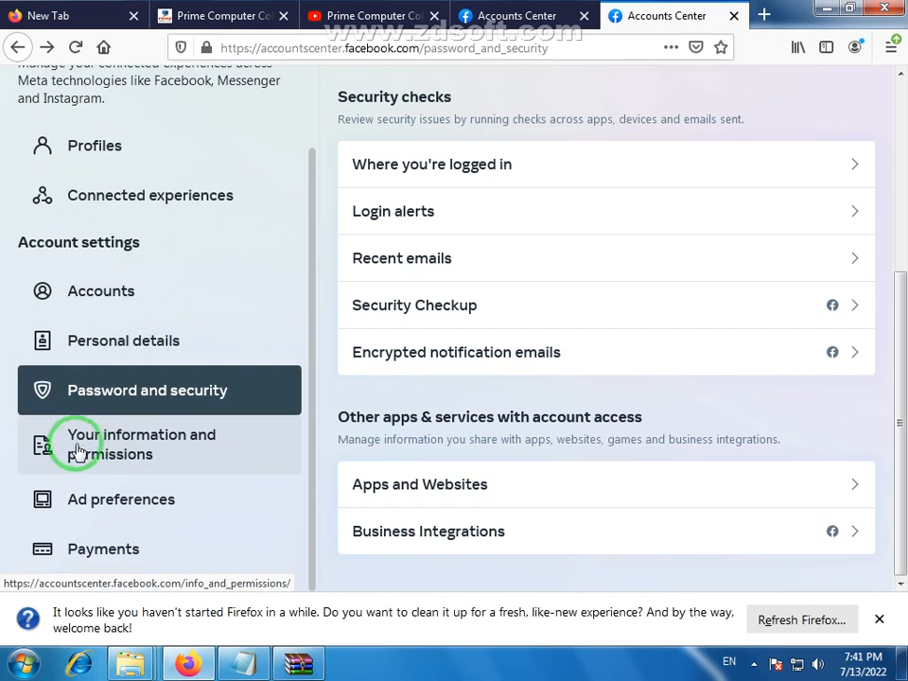
left_click(134, 455)
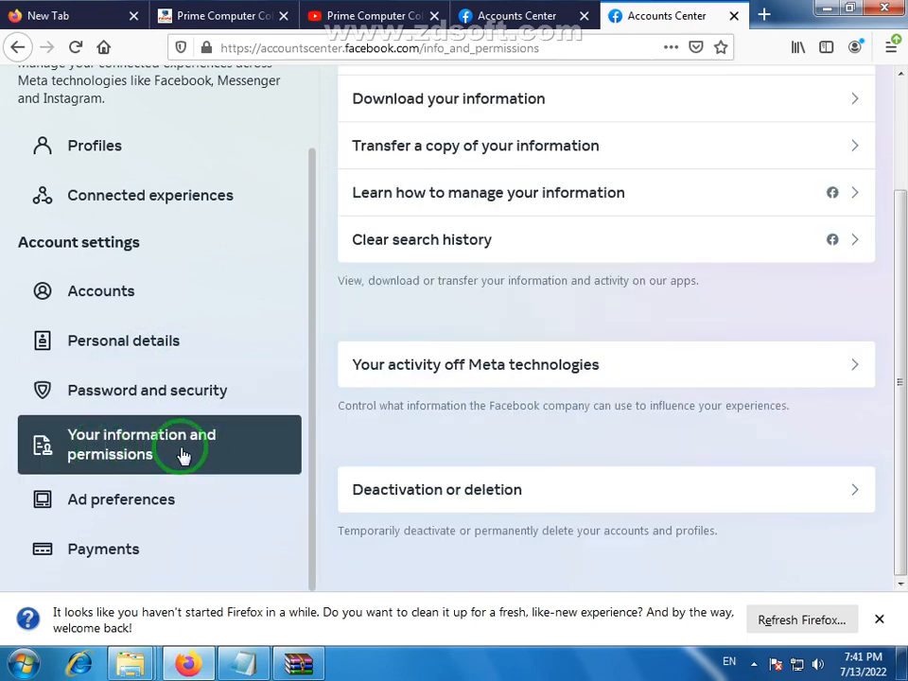
scroll(426, 359, "up", 3)
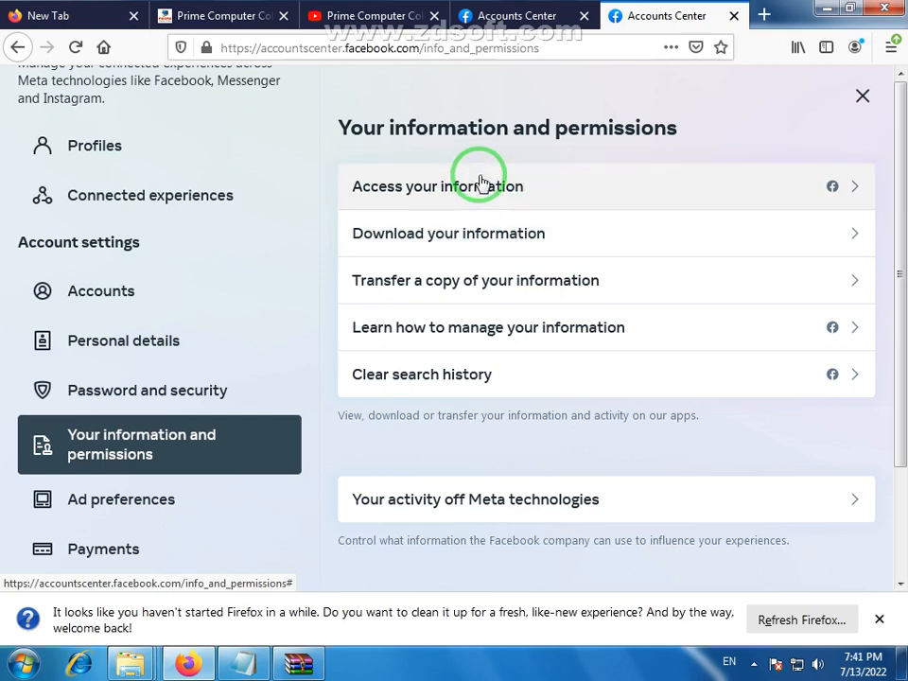
left_click(481, 182)
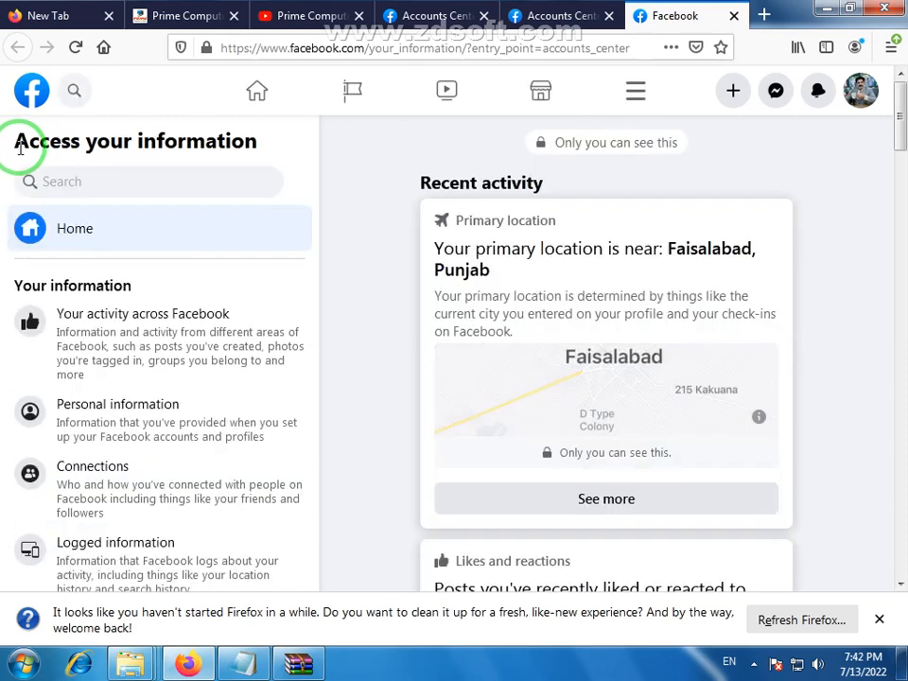
Examine the Access your information home page, including the information categories and the recent activity on location, likes and friends.
left_click_drag(20, 148, 275, 154)
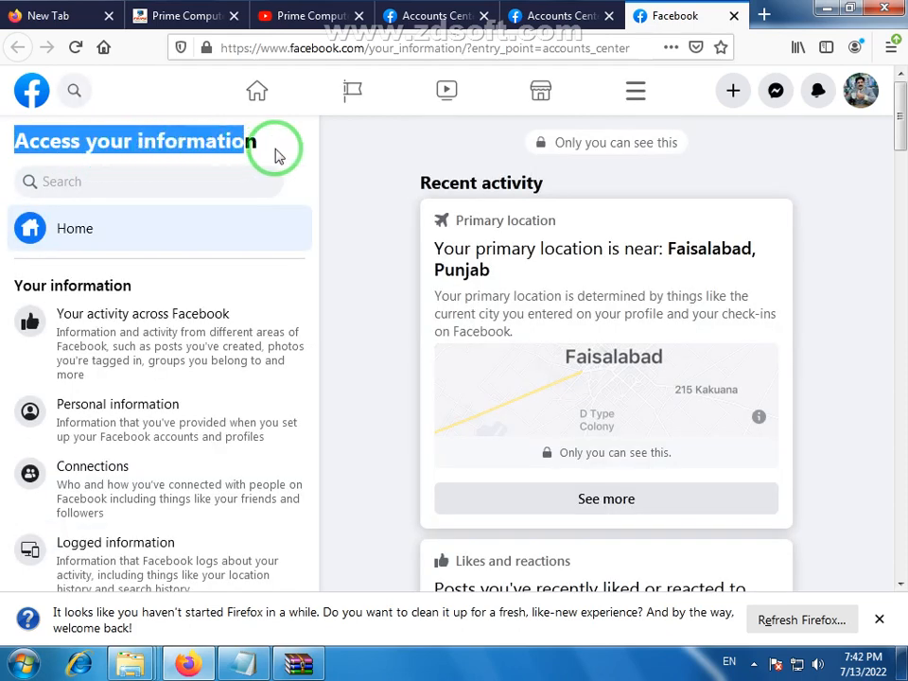
left_click(277, 156)
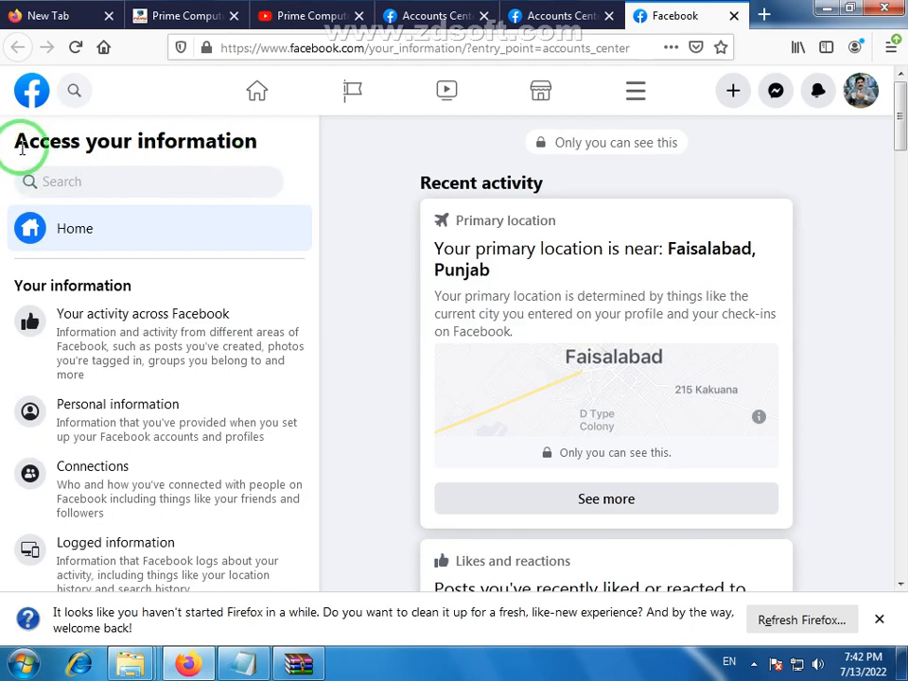
scroll(130, 307, "down", 2)
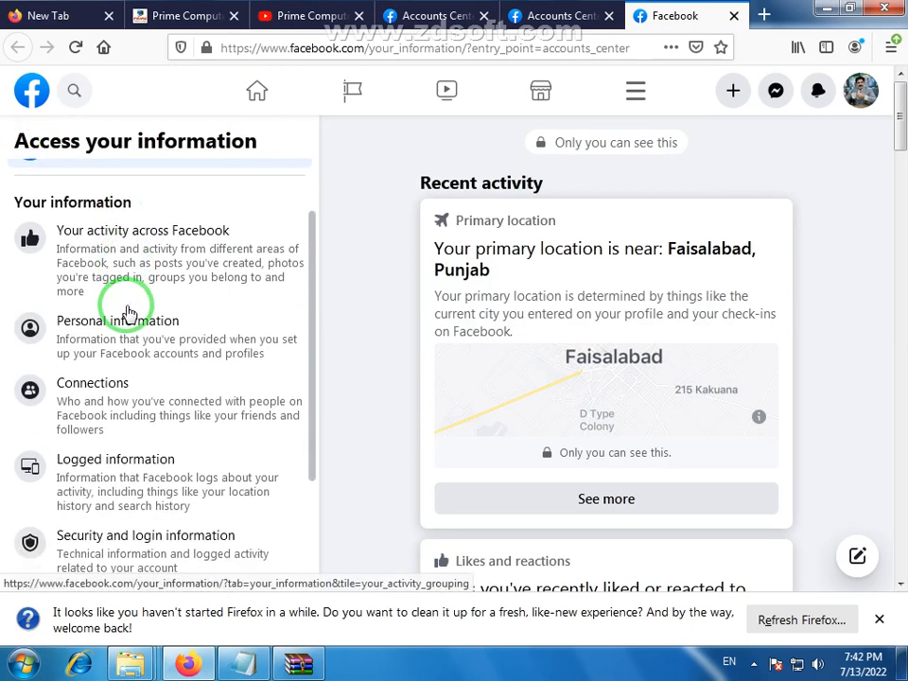
scroll(89, 274, "down", 4)
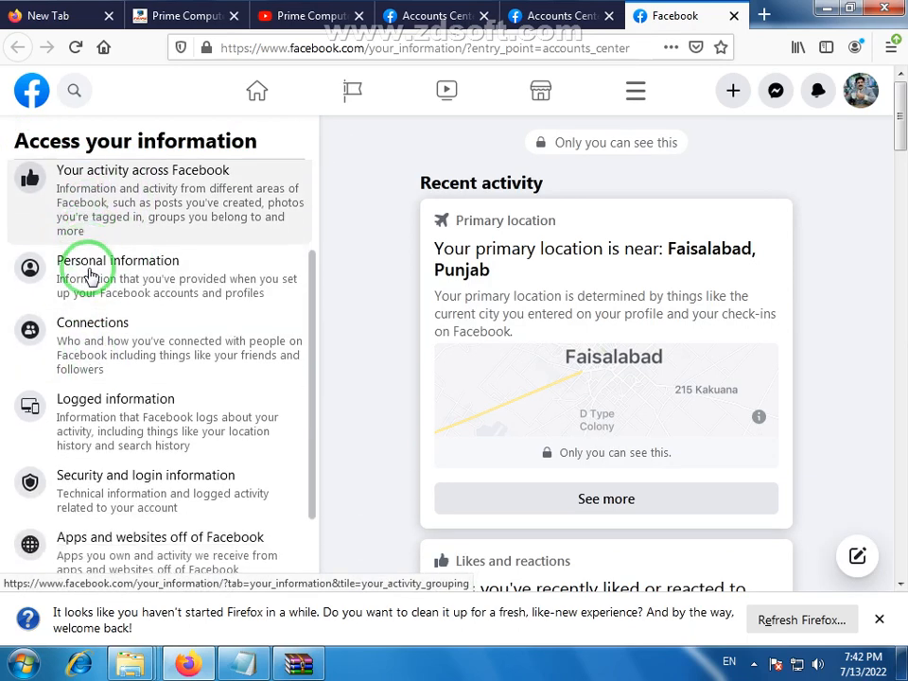
scroll(90, 274, "up", 6)
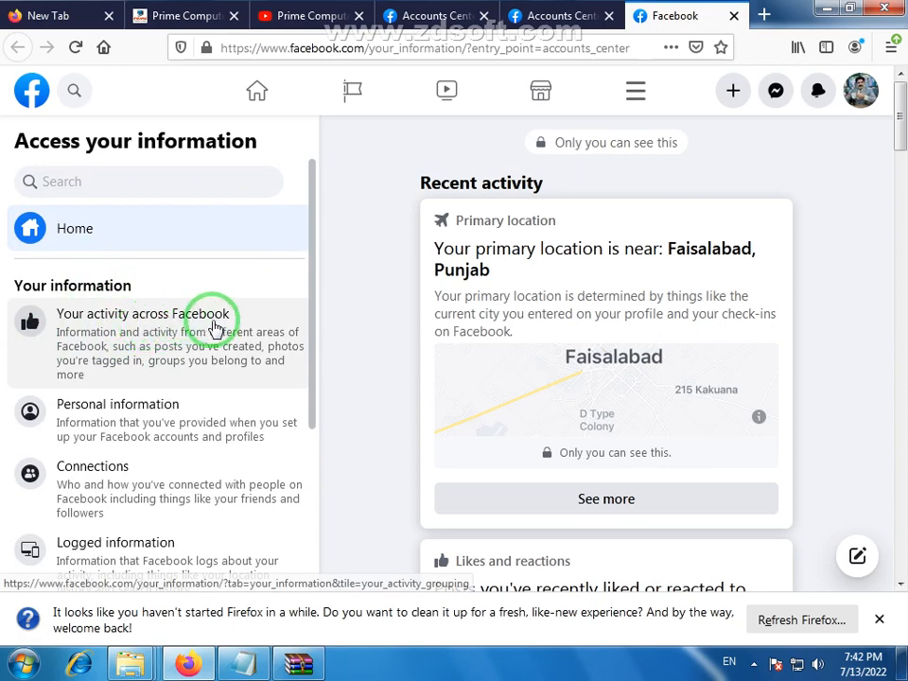
scroll(490, 312, "down", 5)
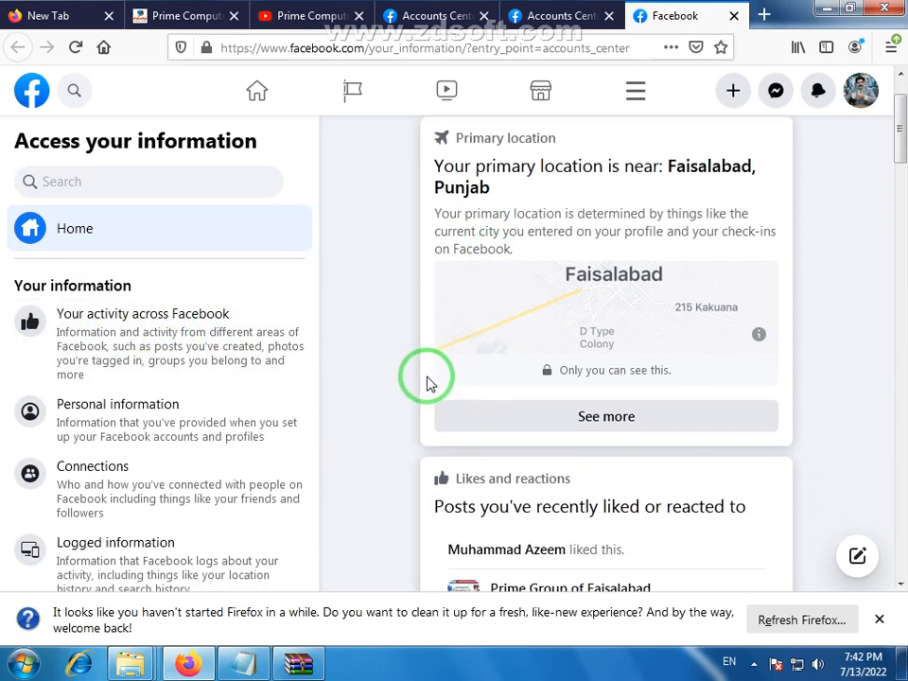
scroll(454, 378, "down", 15)
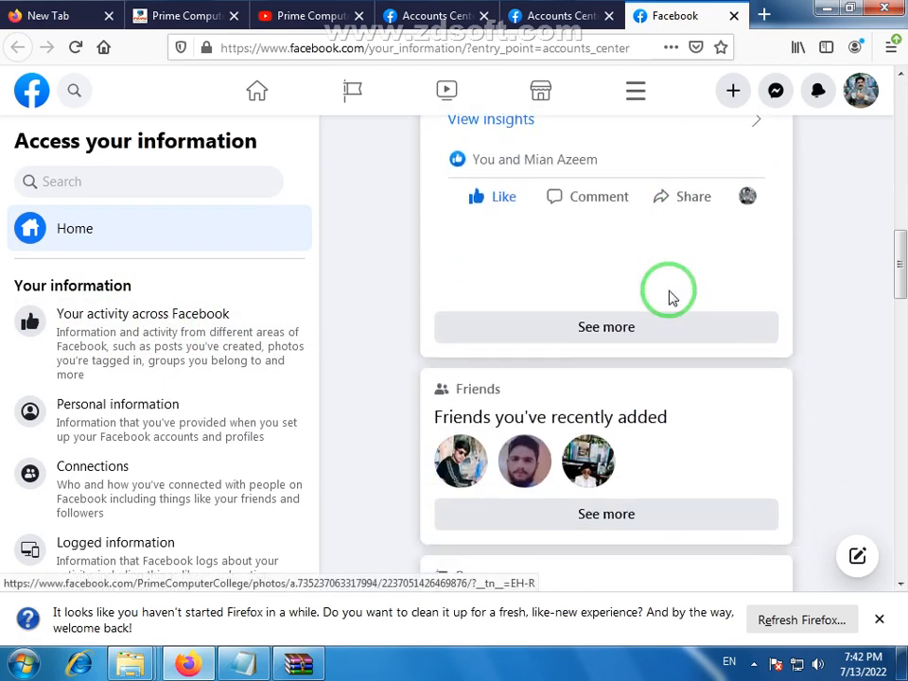
scroll(669, 297, "down", 15)
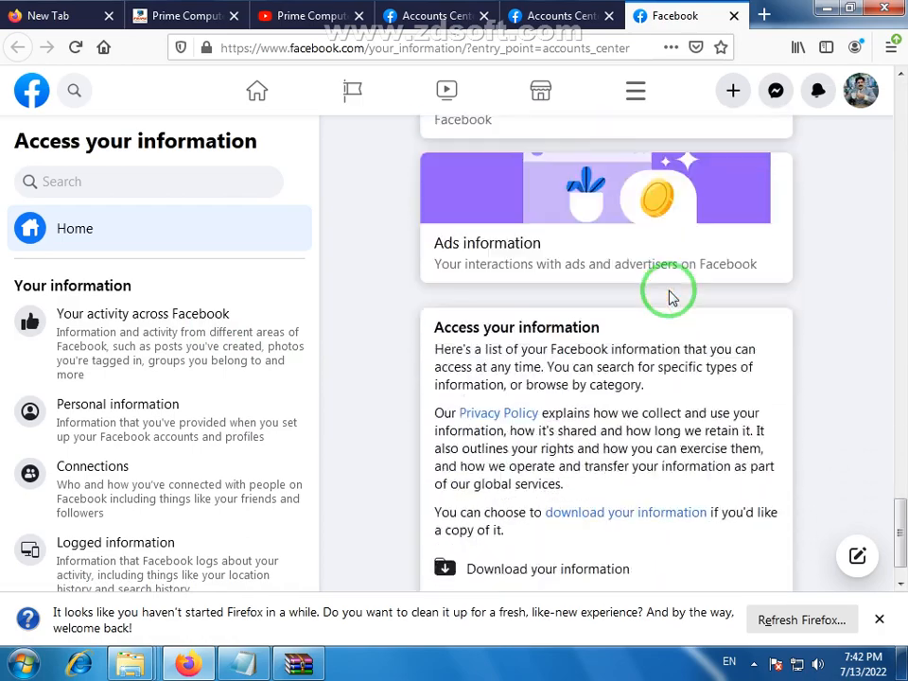
scroll(669, 290, "up", 20)
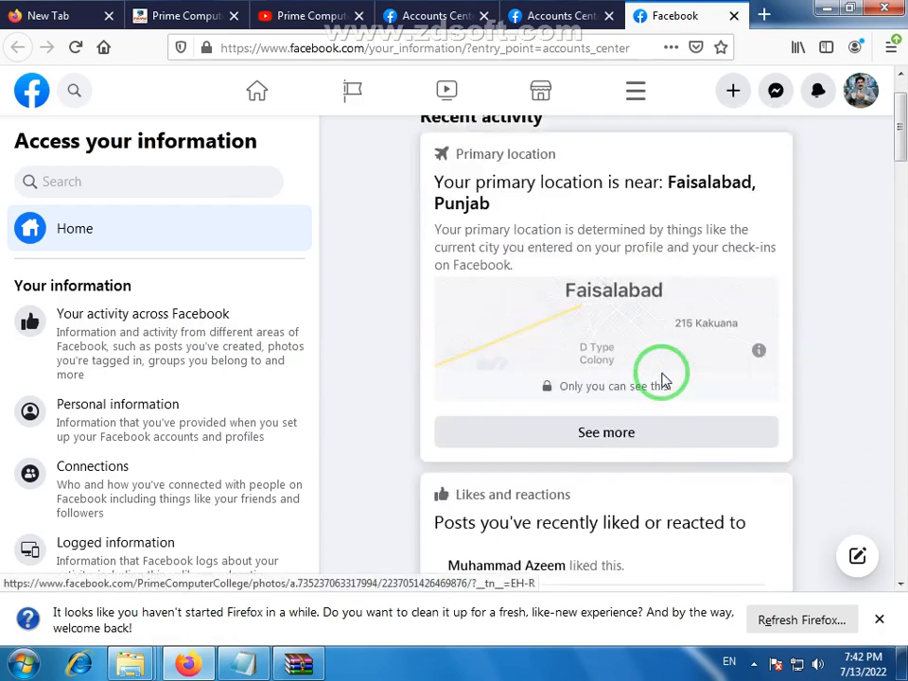
scroll(798, 300, "down", 10)
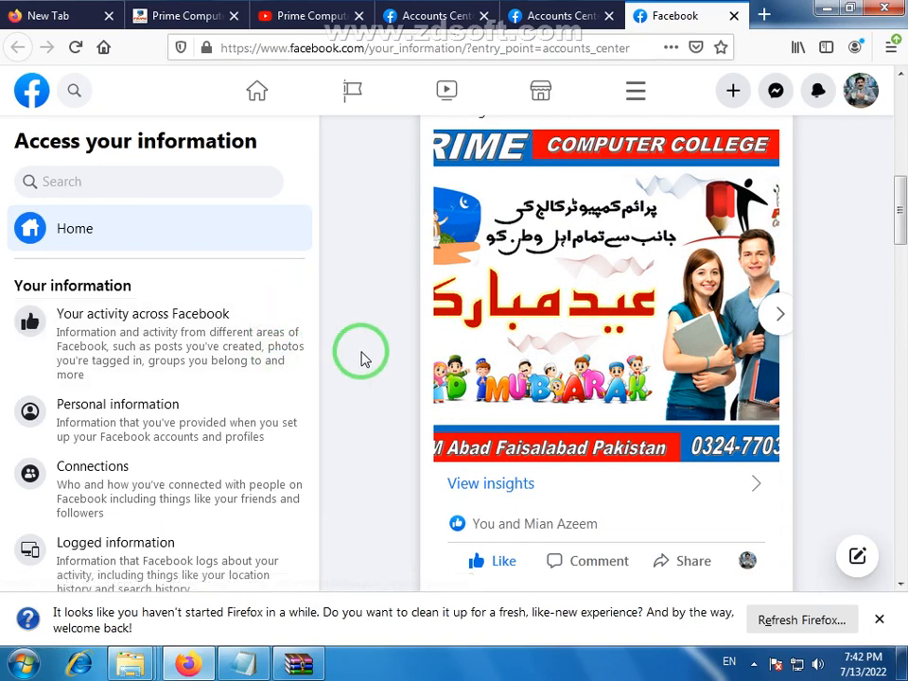
Open Personal information and examine its entries for profile information, Facebook Portal, Facebook Assistant, address books and reward cards.
scroll(249, 319, "down", 1)
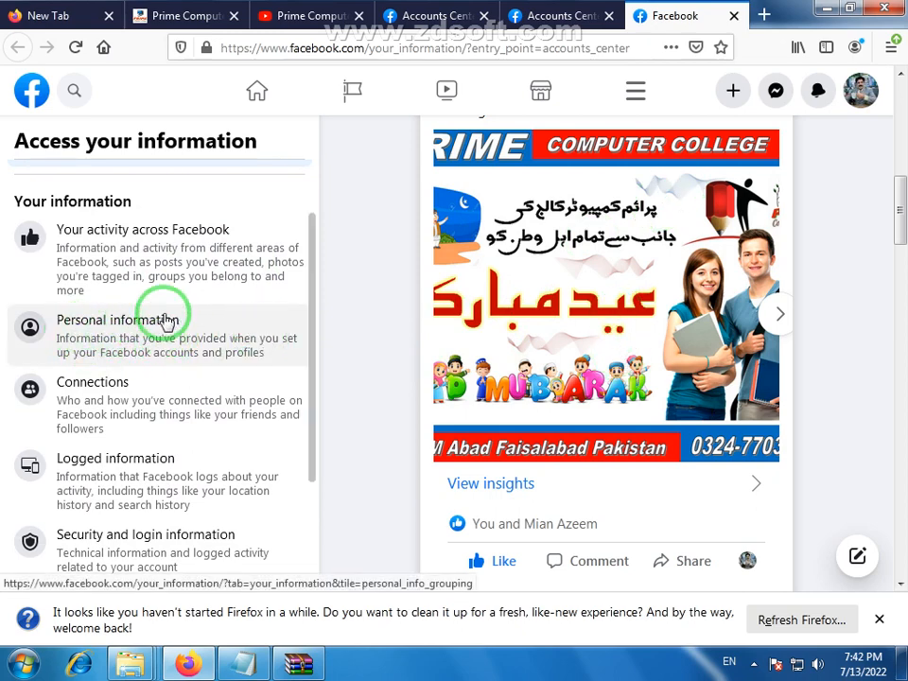
left_click(147, 336)
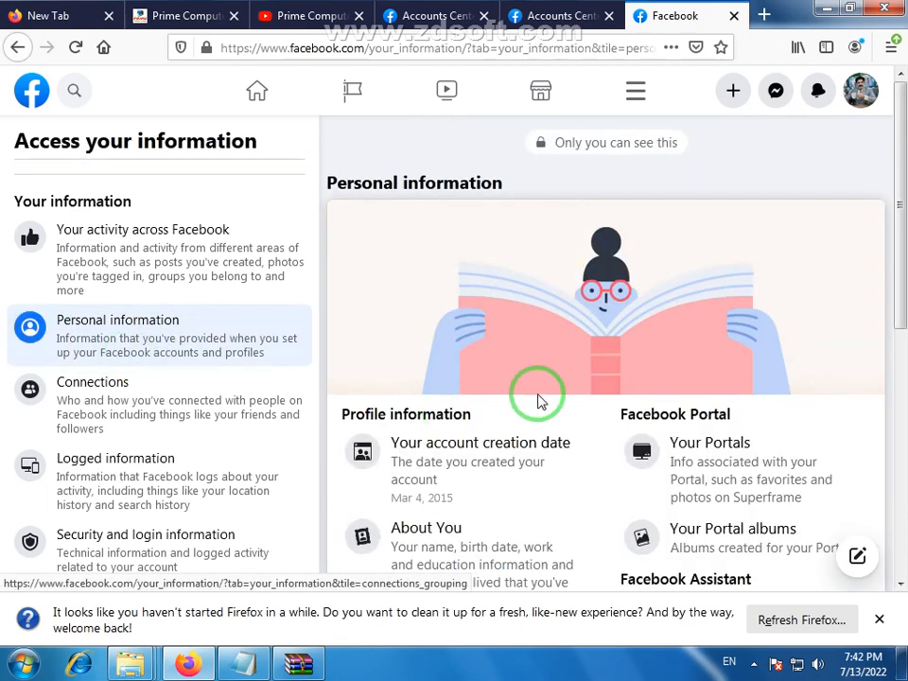
scroll(587, 302, "down", 2)
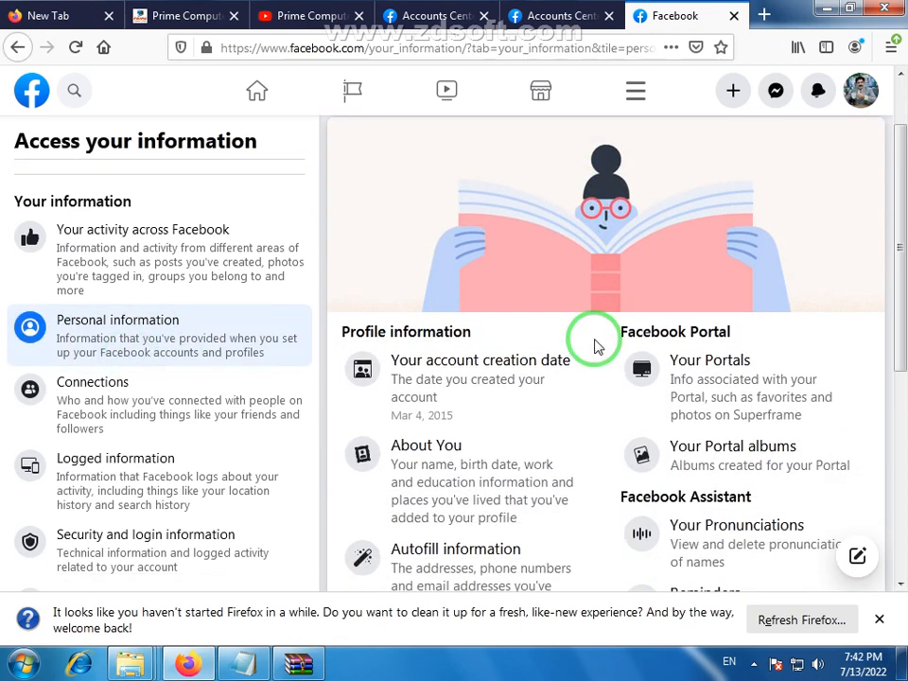
scroll(596, 347, "down", 2)
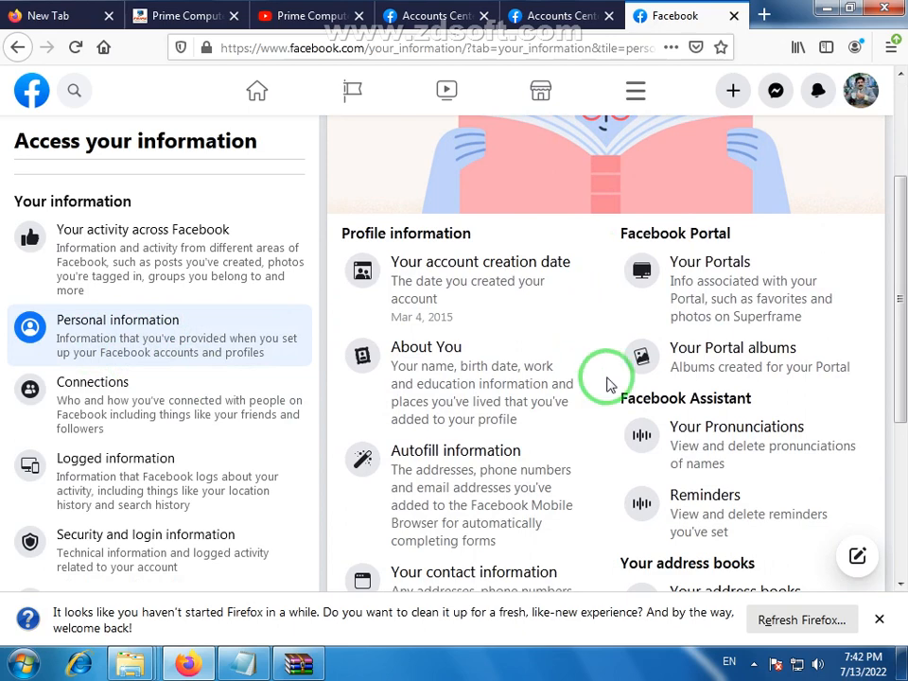
scroll(608, 385, "down", 2)
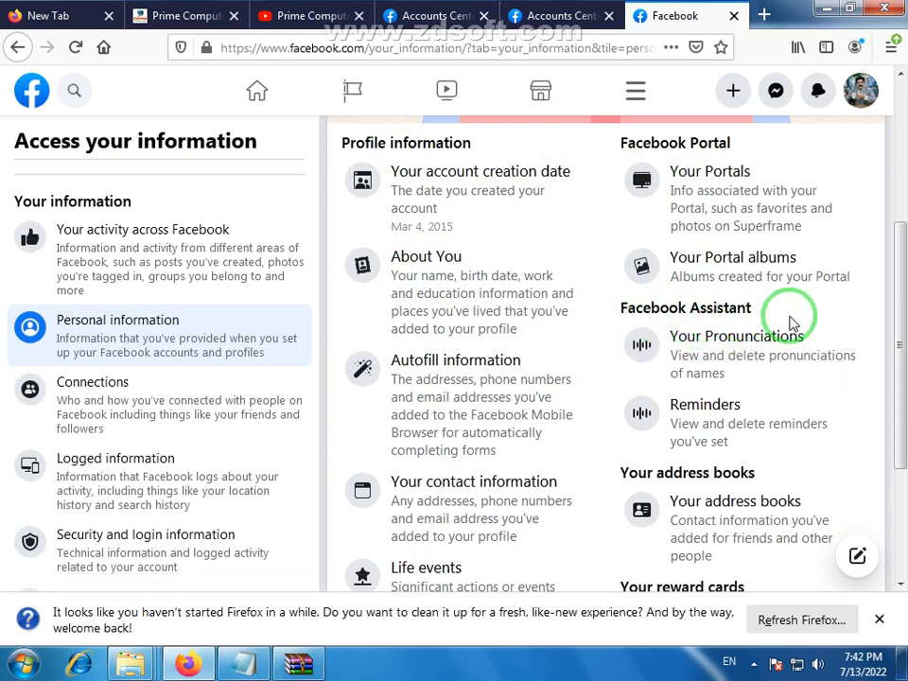
scroll(518, 334, "down", 2)
scroll(519, 334, "down", 2)
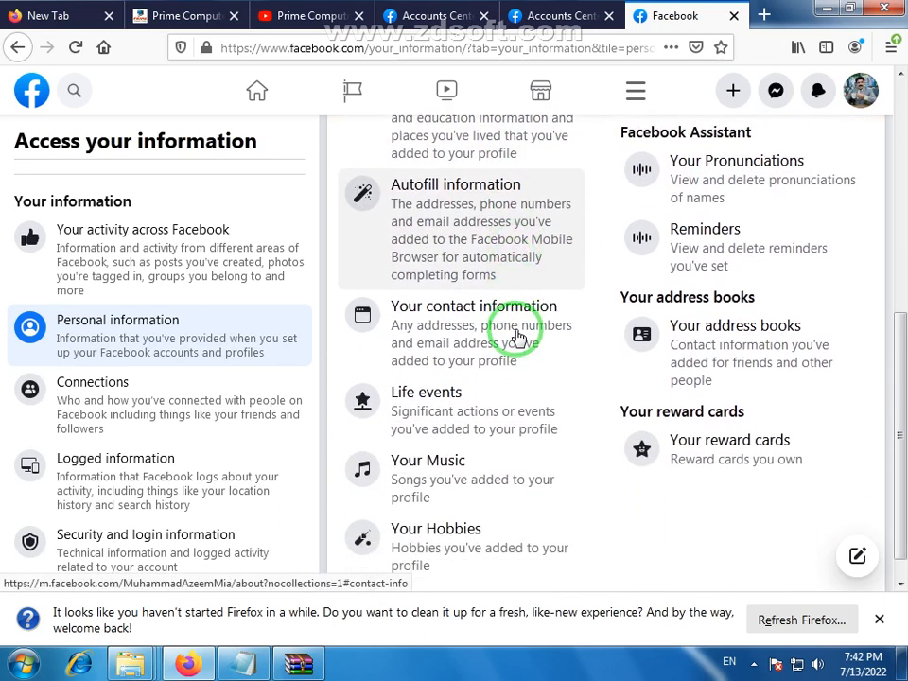
scroll(520, 350, "down", 1)
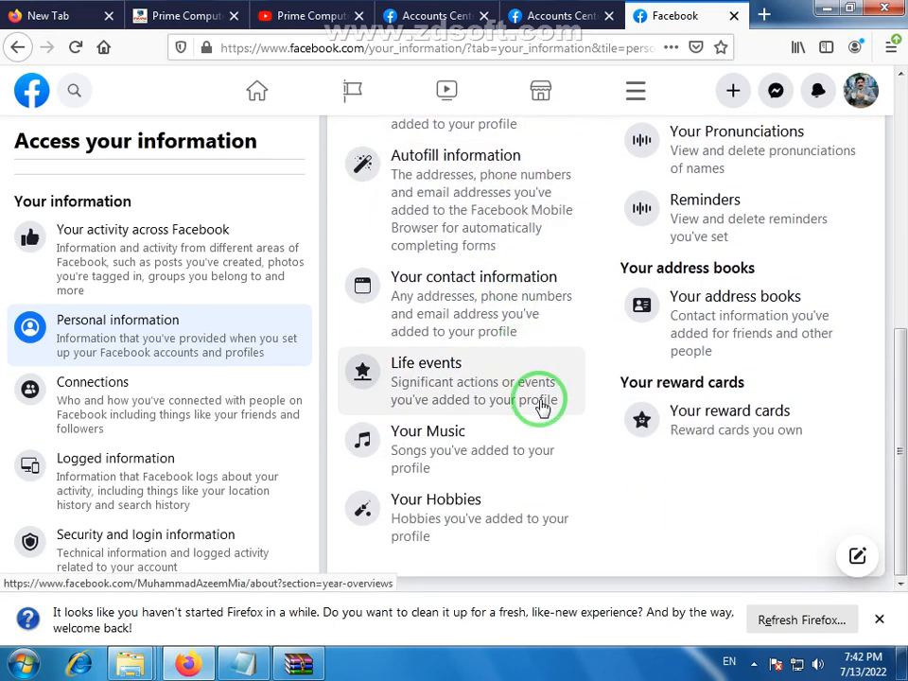
scroll(541, 405, "up", 10)
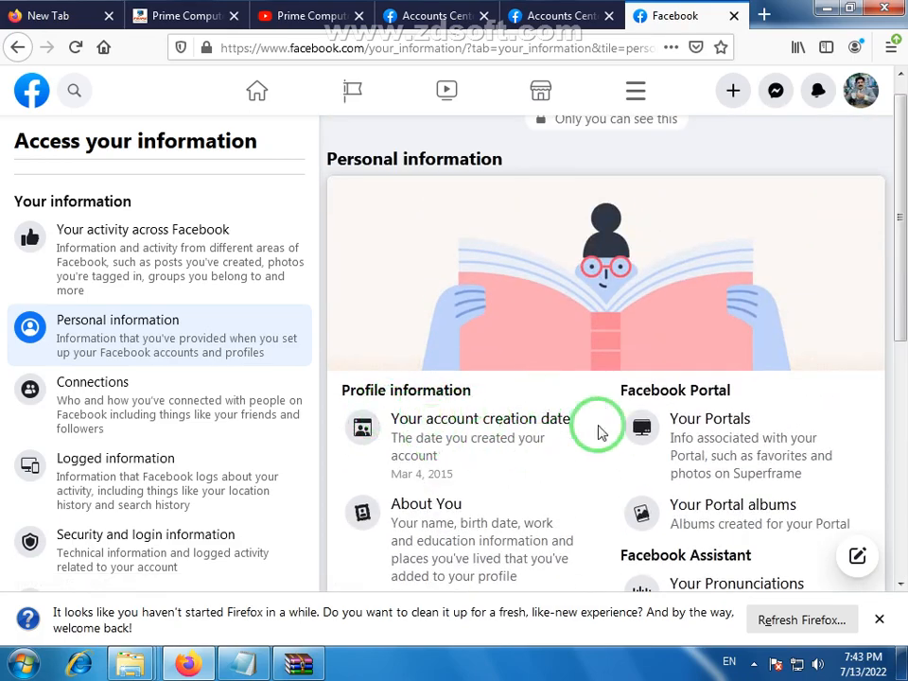
scroll(700, 387, "down", 2)
scroll(689, 369, "down", 6)
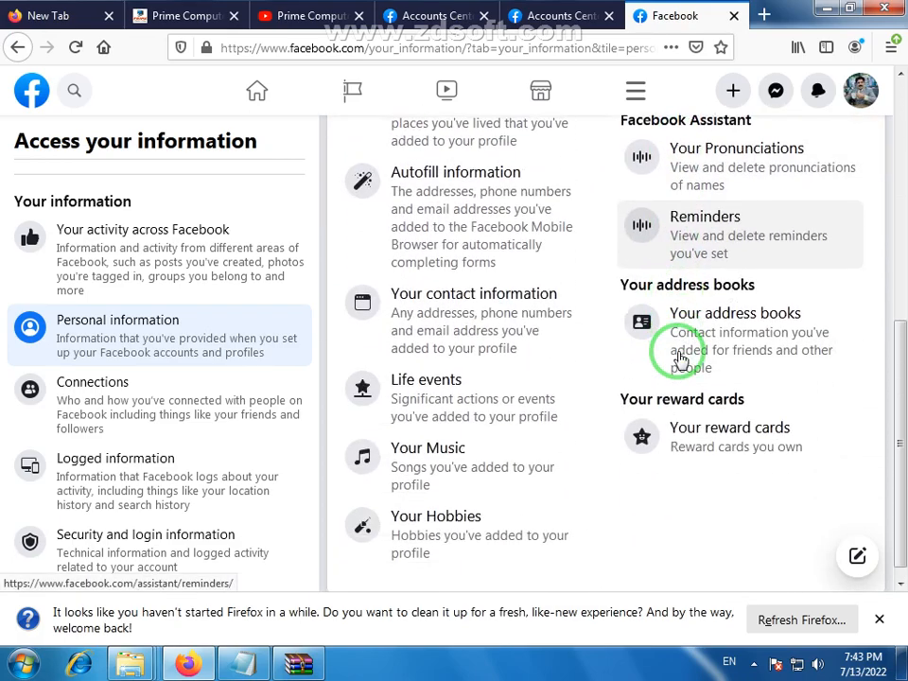
scroll(704, 369, "up", 7)
scroll(721, 354, "down", 6)
scroll(624, 359, "down", 1)
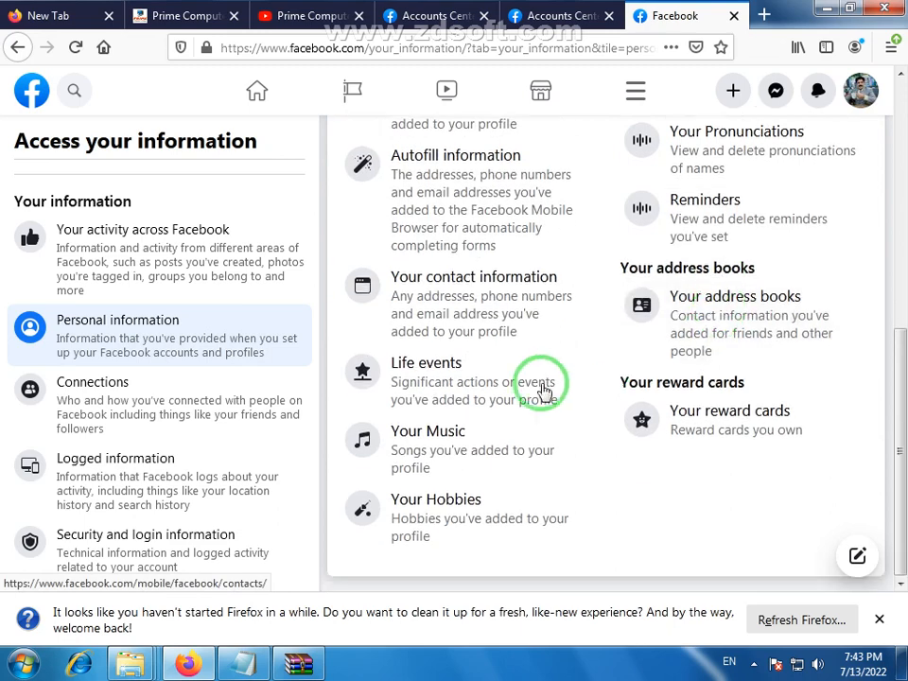
scroll(502, 385, "up", 5)
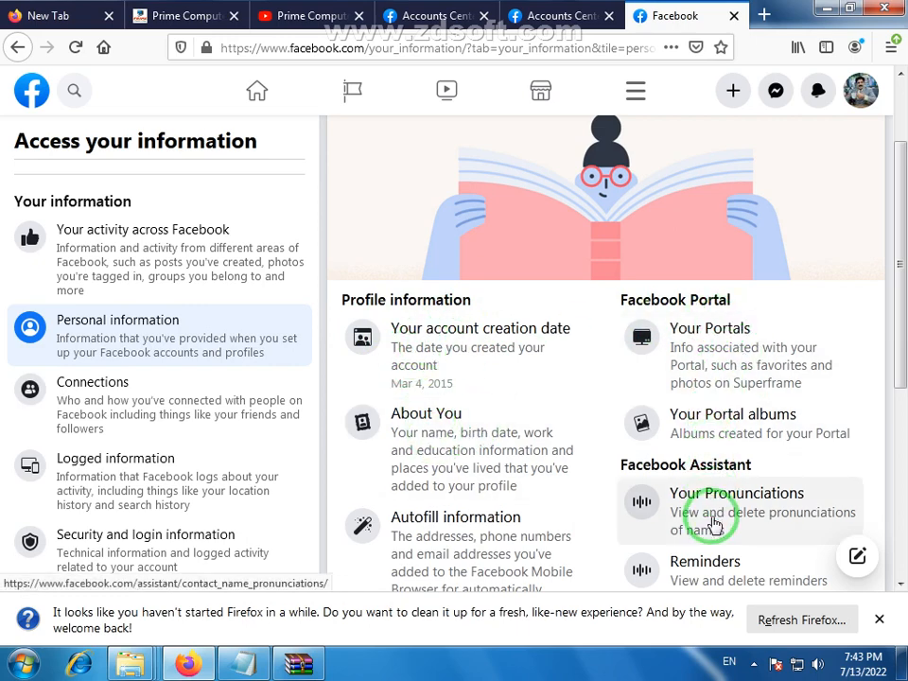
scroll(700, 455, "down", 5)
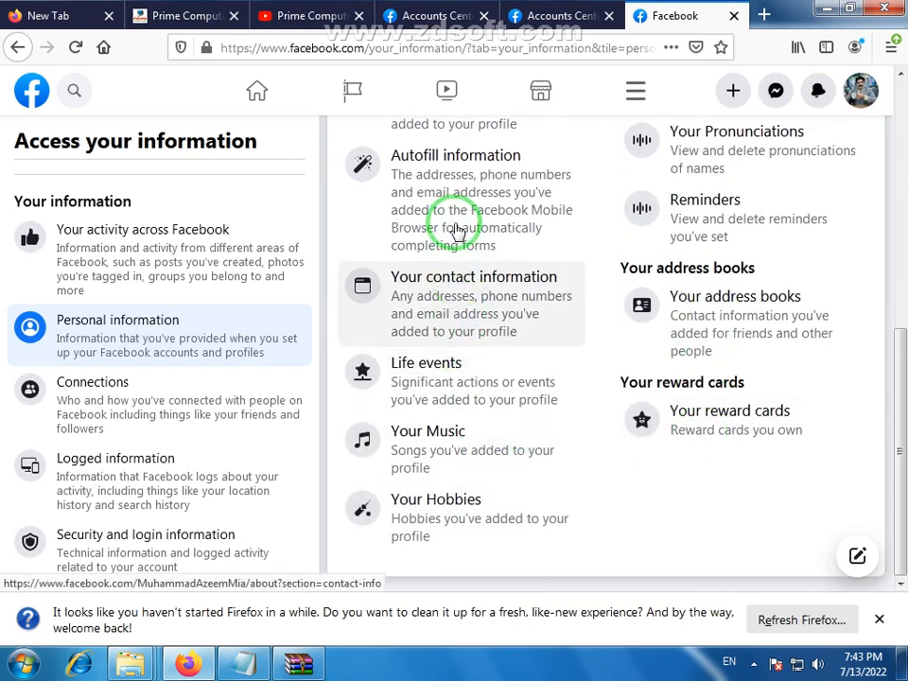
scroll(757, 331, "up", 5)
scroll(766, 354, "up", 2)
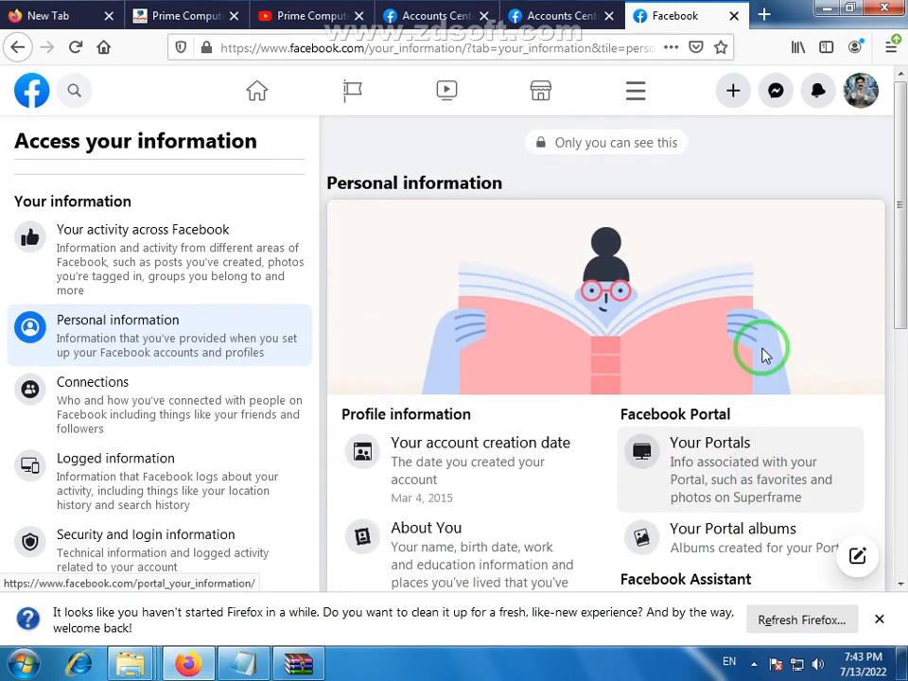
Look through the remaining Your information categories, from Connections and Logged information to Preferences and Ads information.
scroll(134, 341, "down", 2)
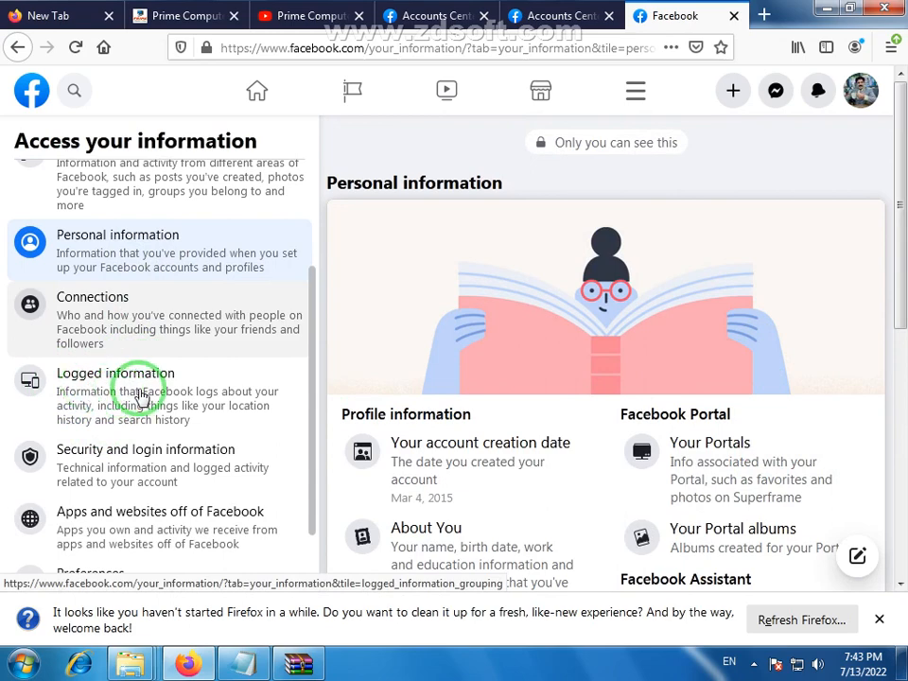
scroll(134, 383, "down", 2)
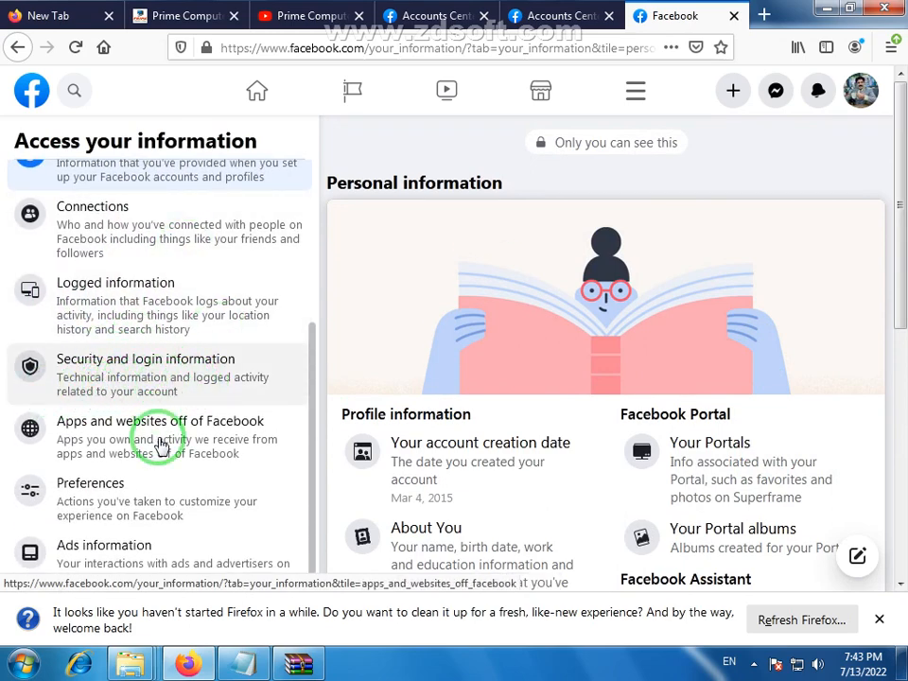
scroll(156, 436, "up", 5)
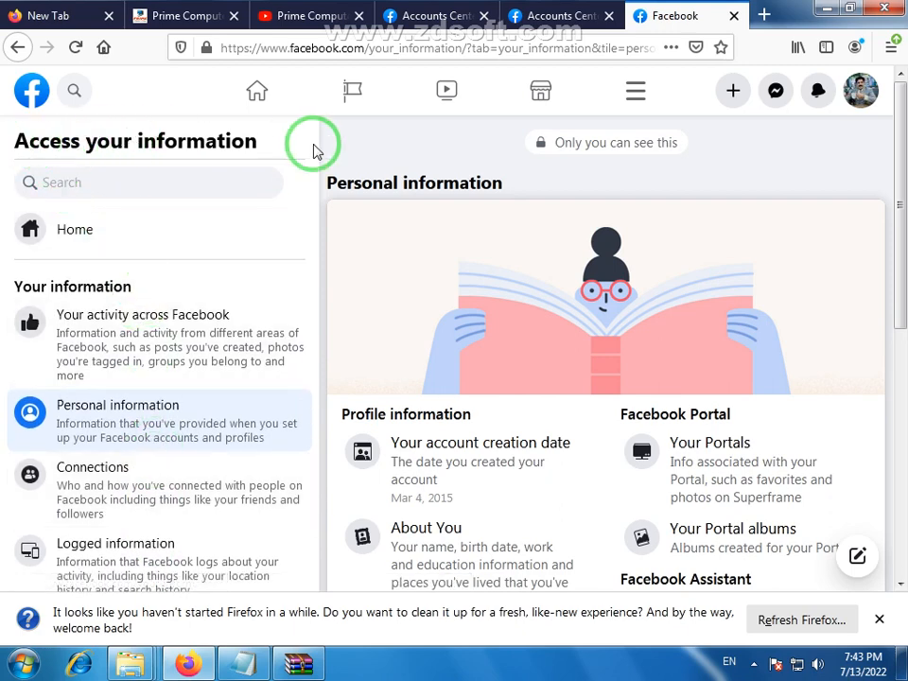
Leave Access your information and view the Download your information request window, closing it without requesting a download.
left_click(735, 18)
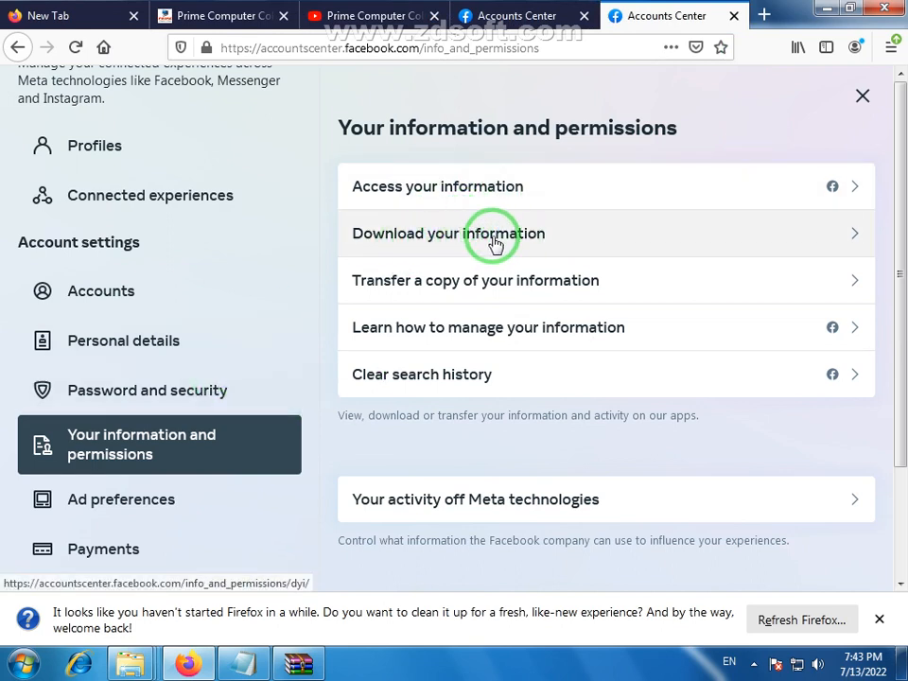
left_click(527, 240)
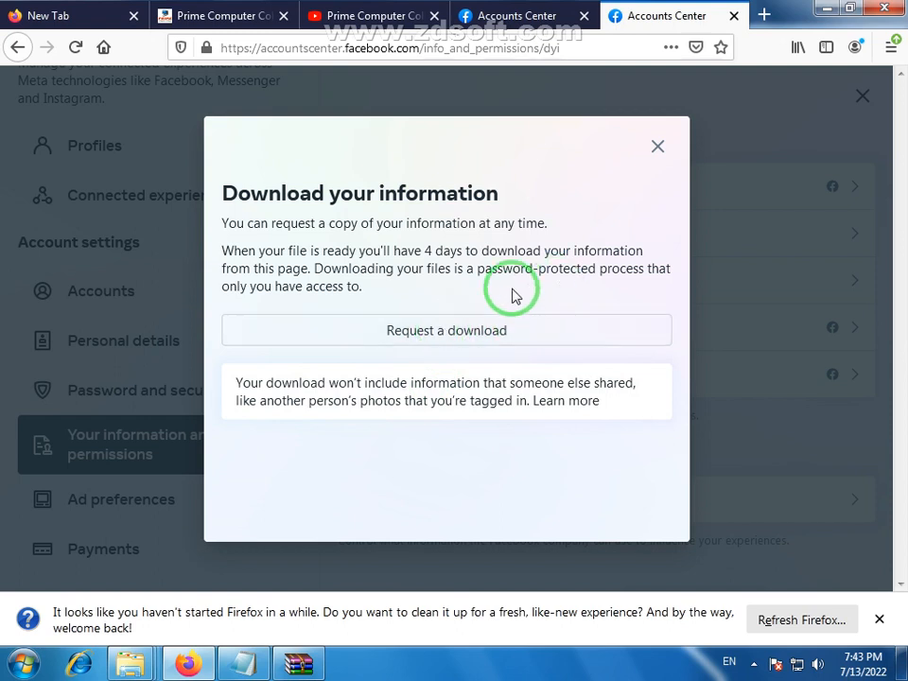
left_click(659, 149)
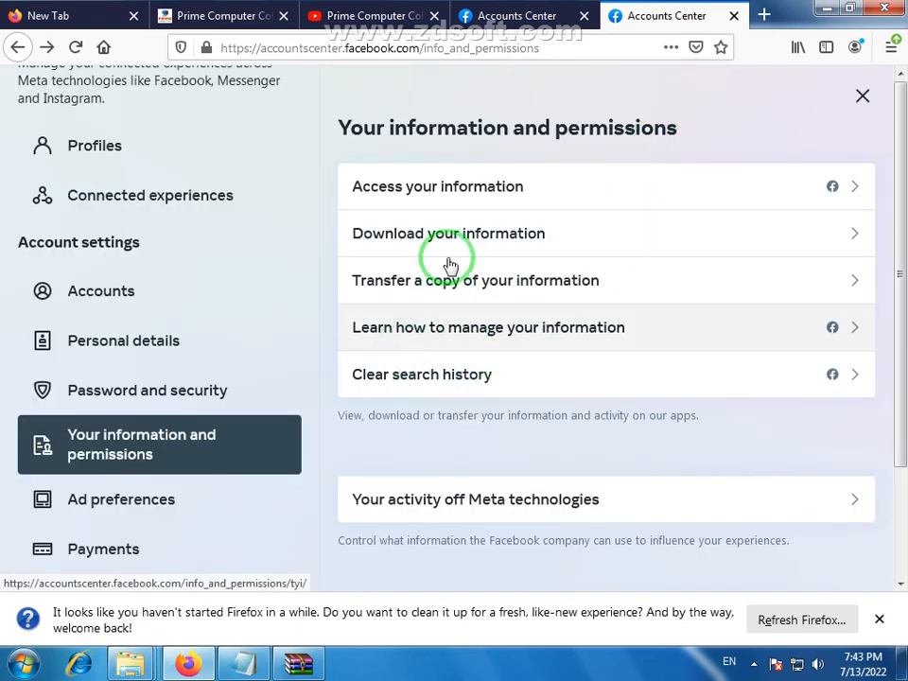
Open Learn how to manage your information, choose Facebook in the Managing Your Data form, and close the form unsent.
scroll(445, 260, "down", 2)
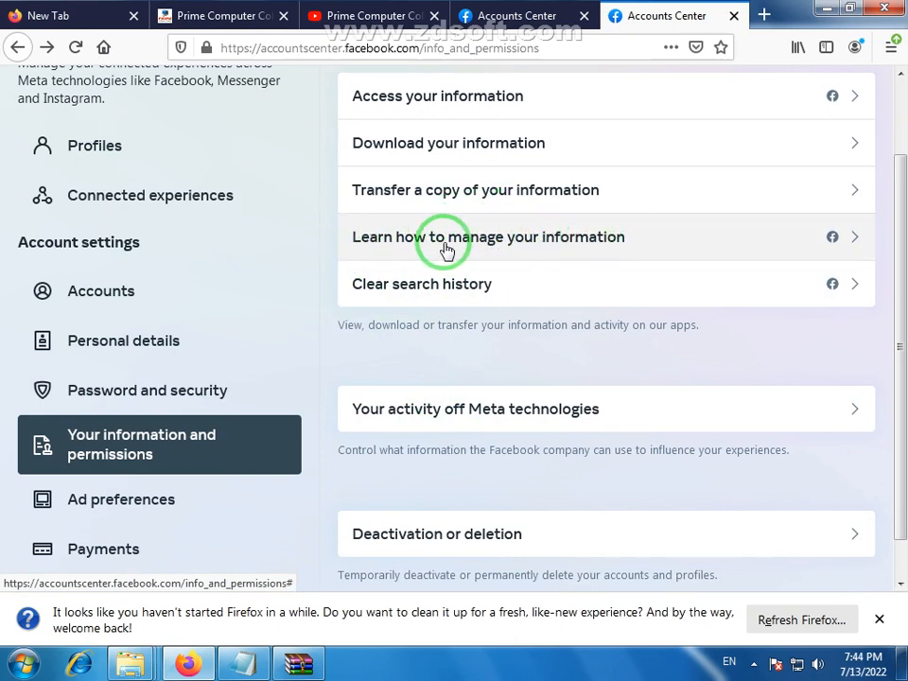
left_click(553, 244)
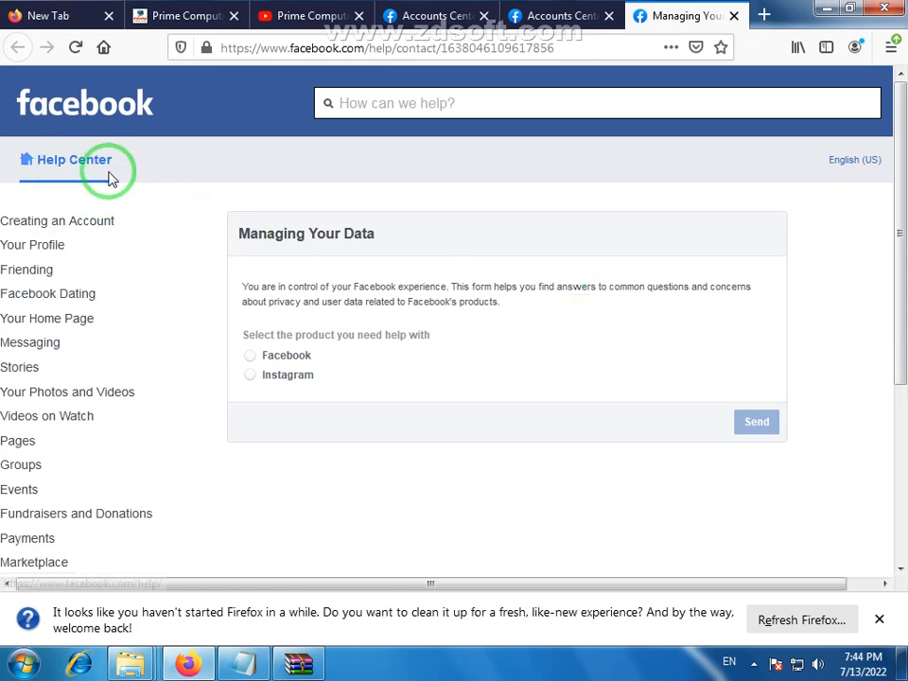
left_click(253, 358)
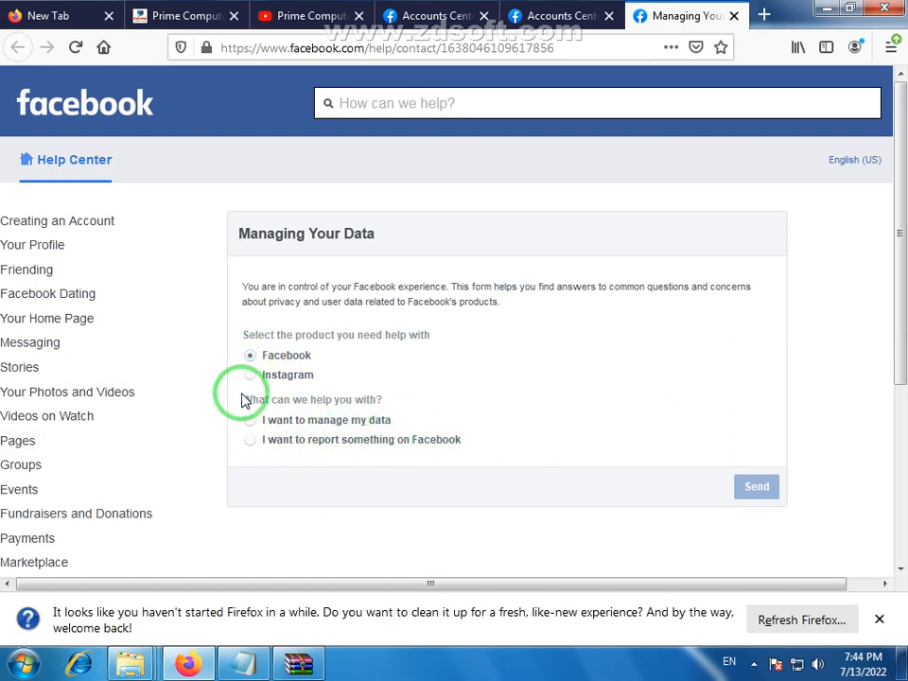
left_click(735, 16)
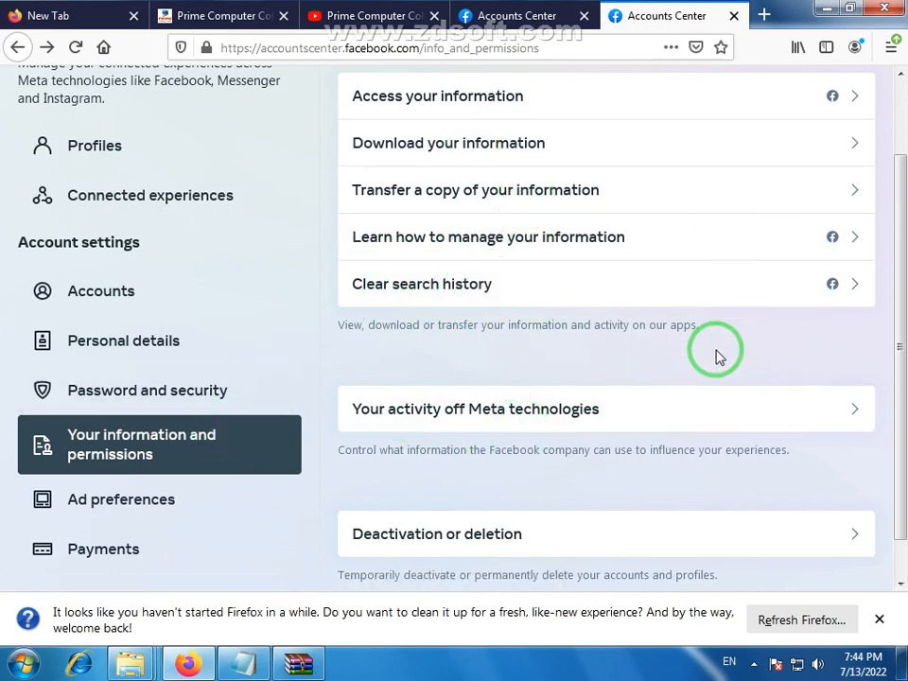
Open Clear search history and examine the Activity Log's searches and the options for the "prime group of faisalabad" entry, then close the log.
left_click(481, 281)
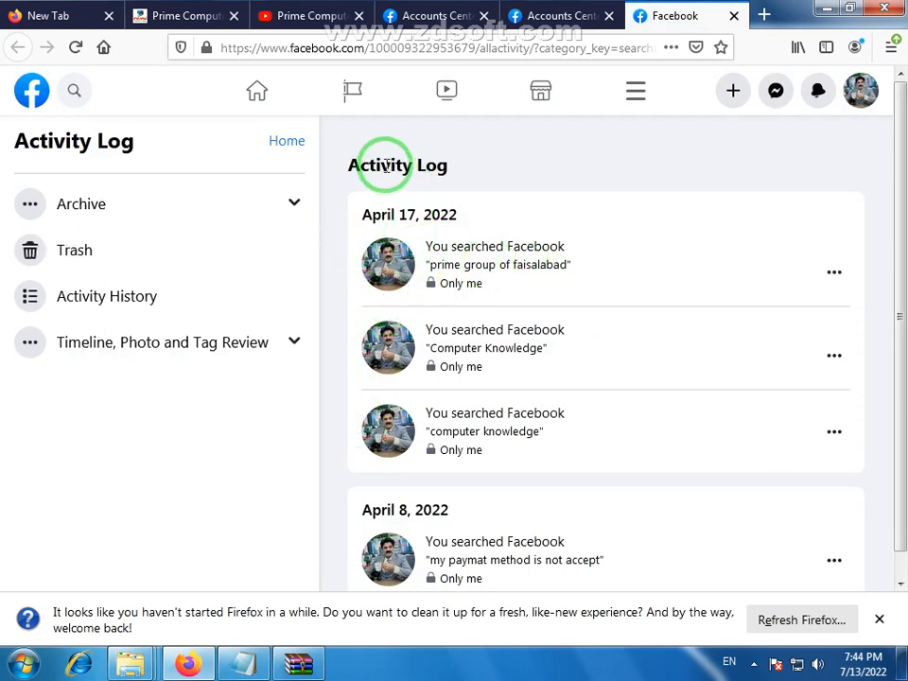
left_click_drag(360, 165, 484, 179)
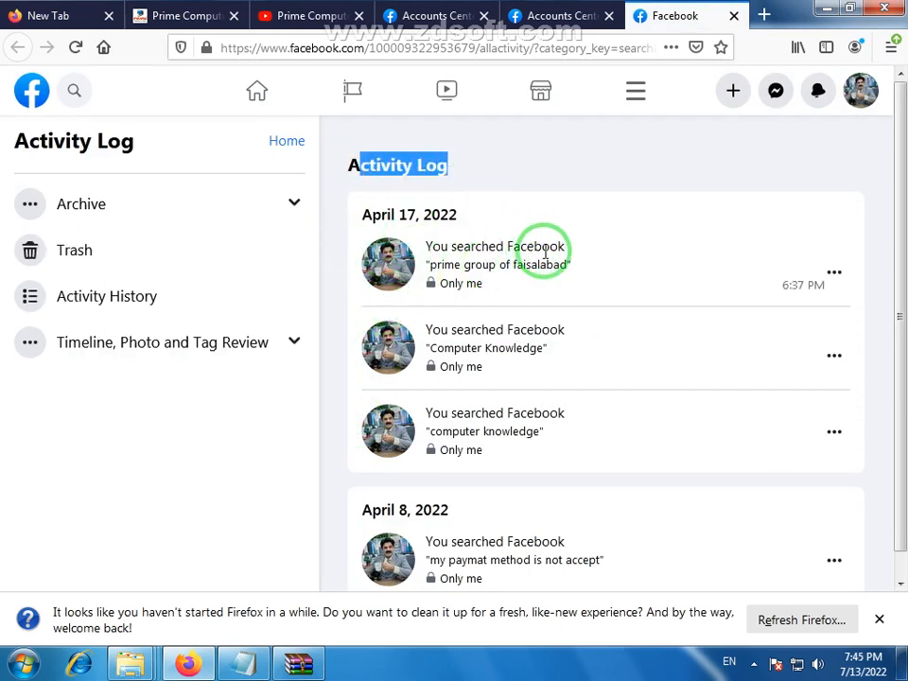
left_click(834, 274)
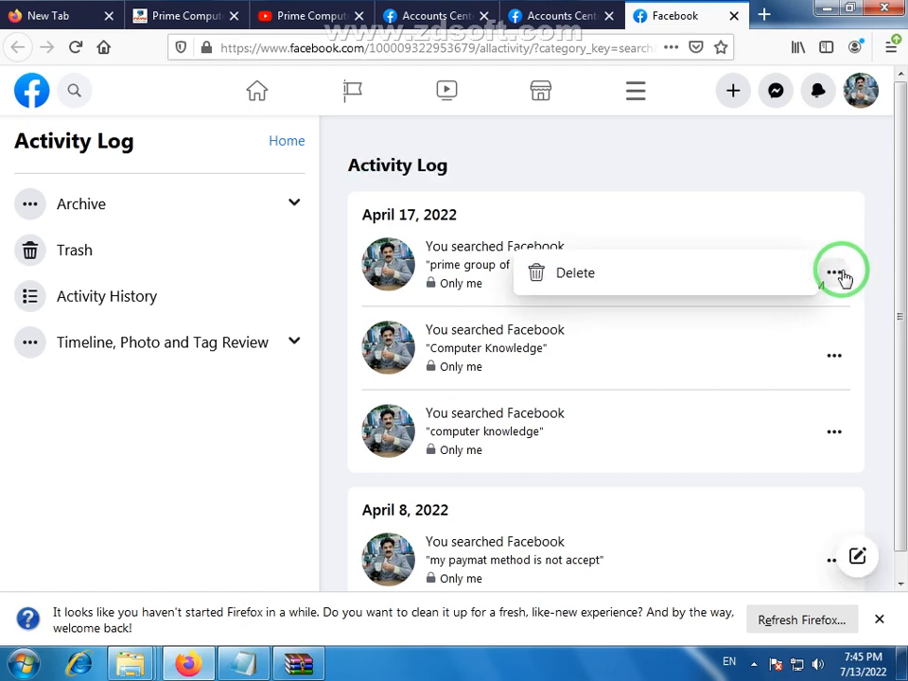
left_click(877, 322)
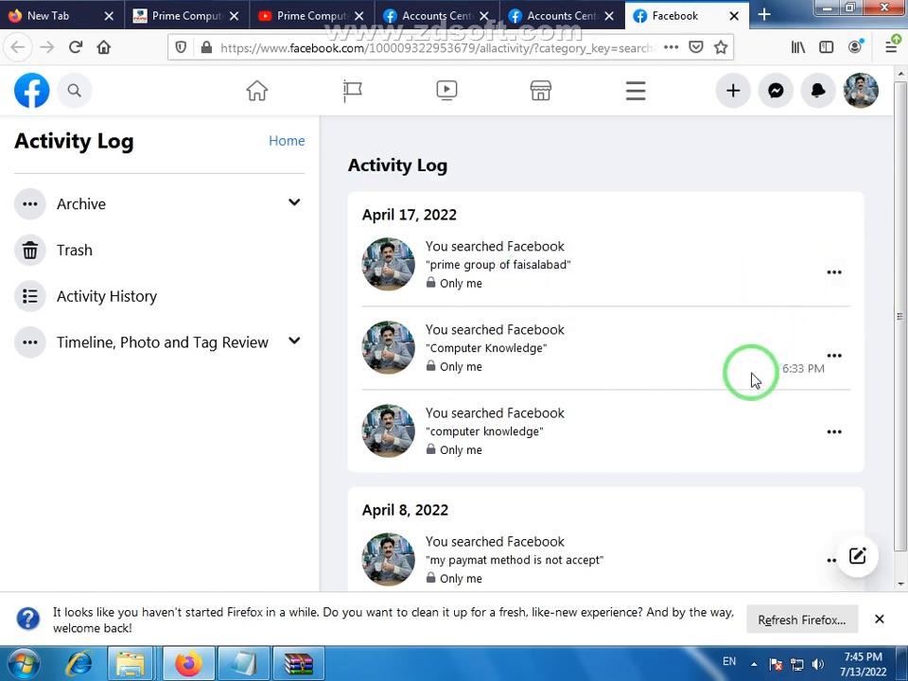
scroll(600, 332, "down", 2)
scroll(608, 376, "up", 1)
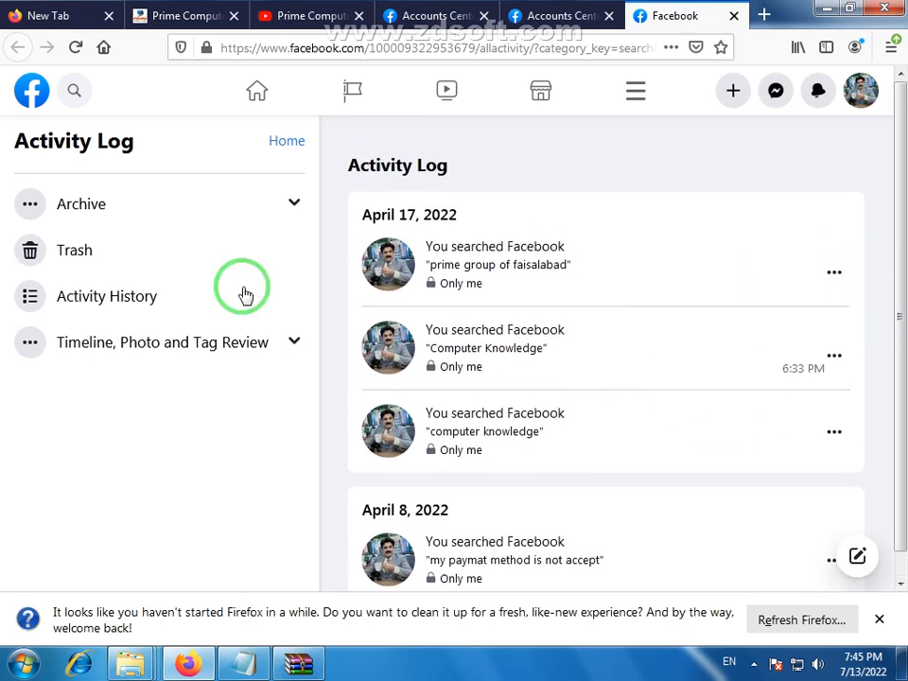
left_click(733, 17)
Open Advertisers in Ad preferences, answer Yes to whether the section was useful, and return to Ad preferences.
scroll(451, 432, "down", 1)
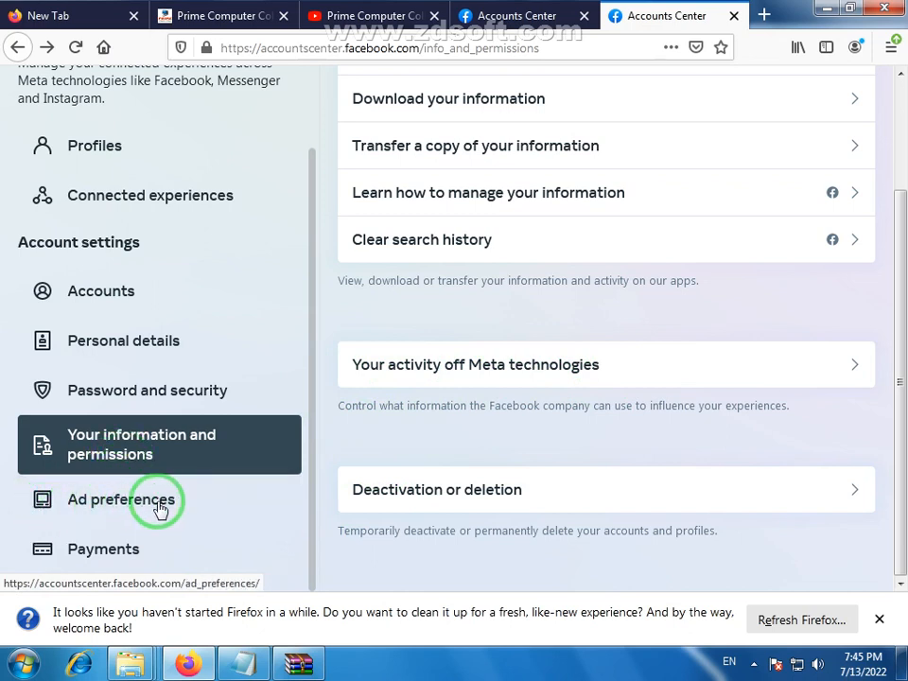
left_click(126, 509)
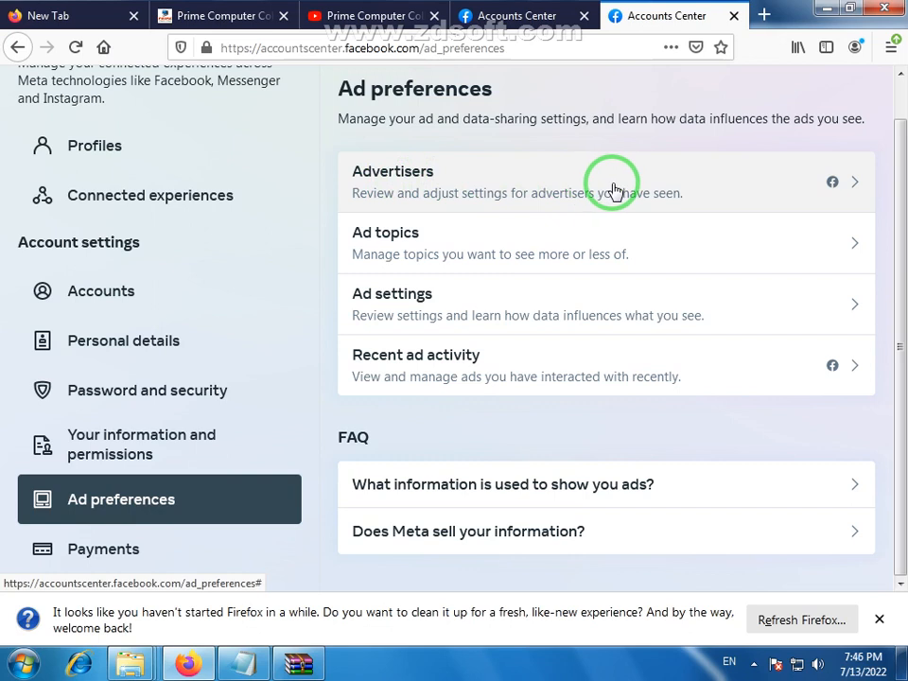
left_click(436, 195)
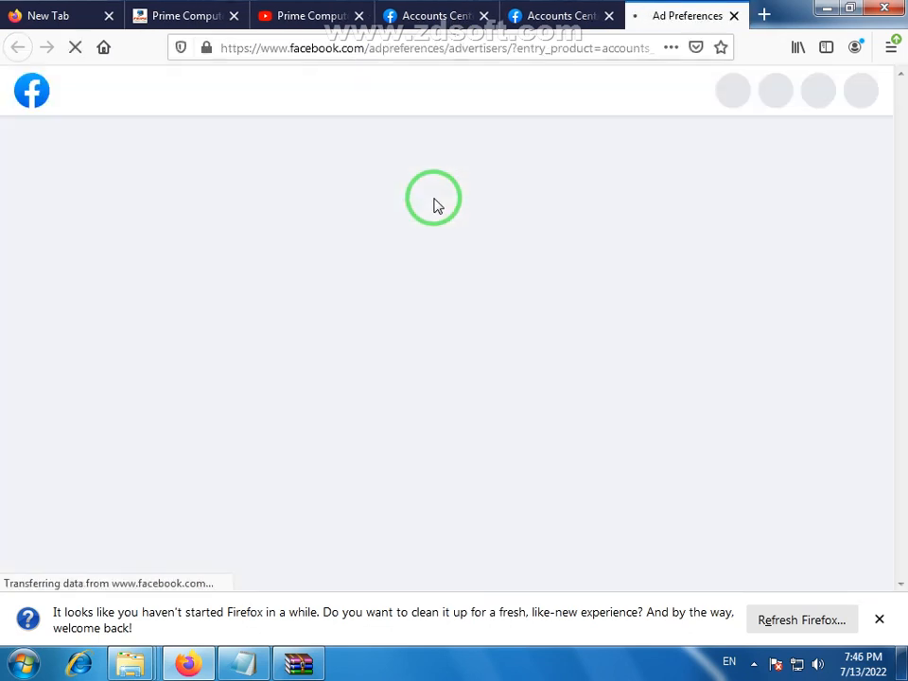
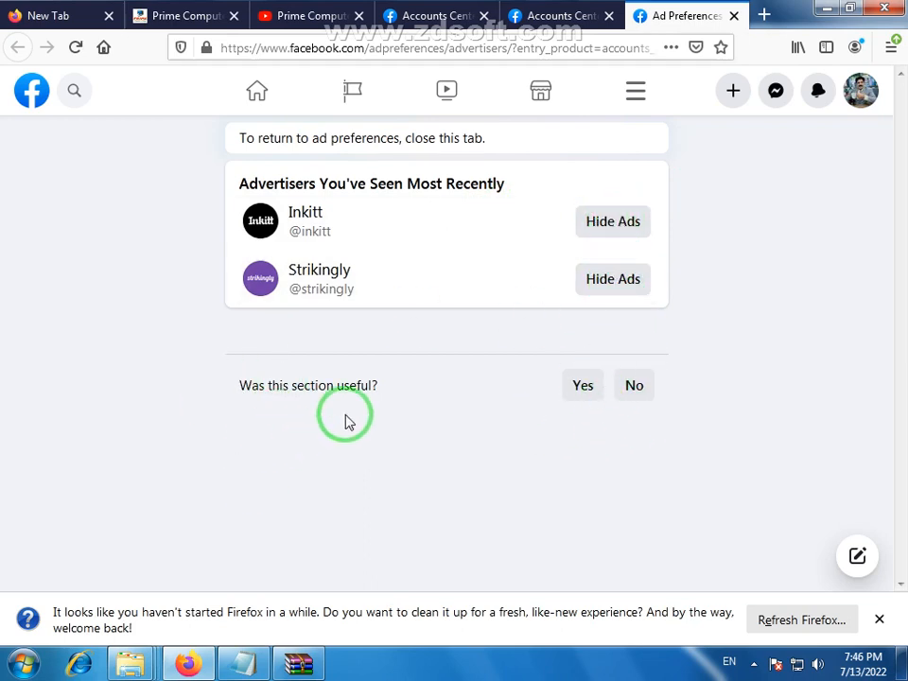
left_click(582, 389)
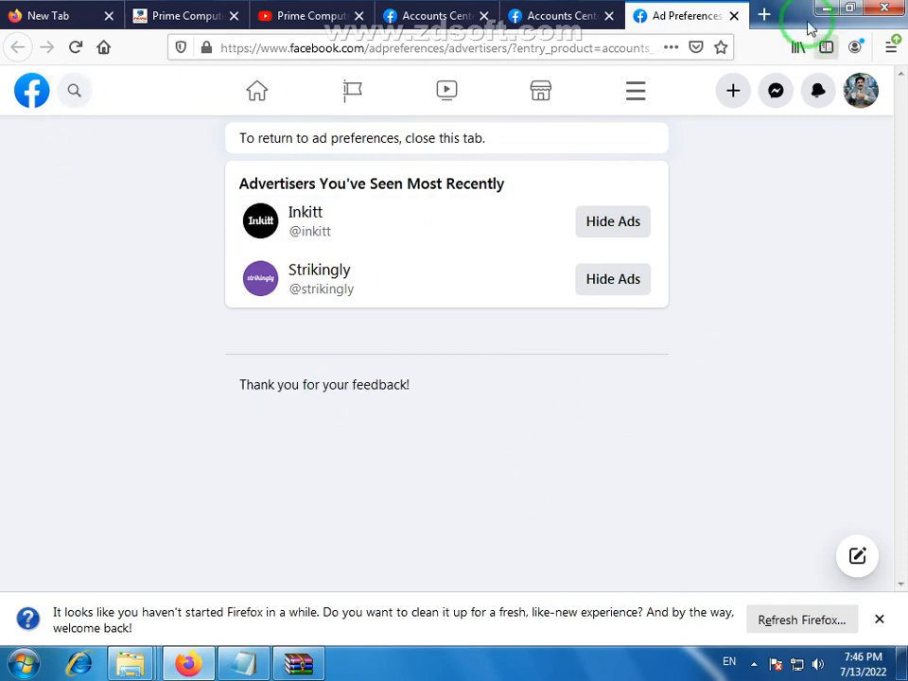
left_click(734, 15)
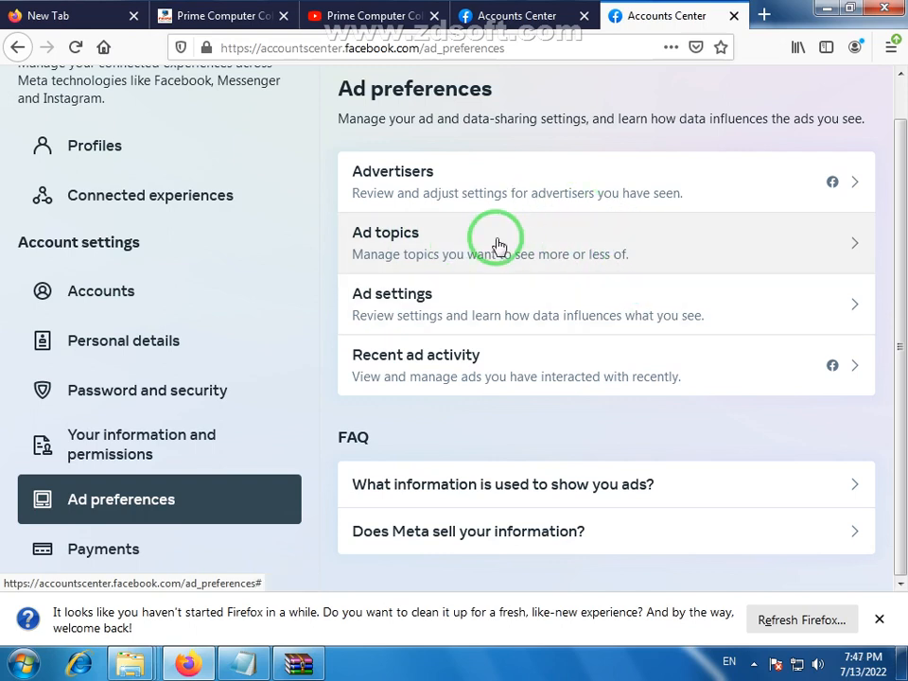
Open Ad topics, look over the popular search topics, and search all topics for "computer".
left_click(406, 253)
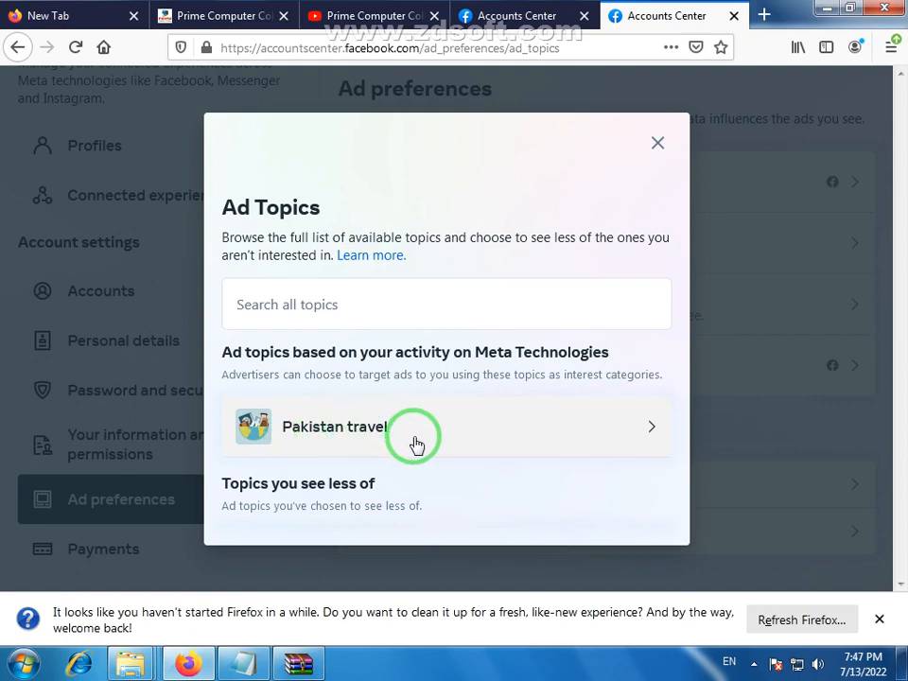
left_click(373, 301)
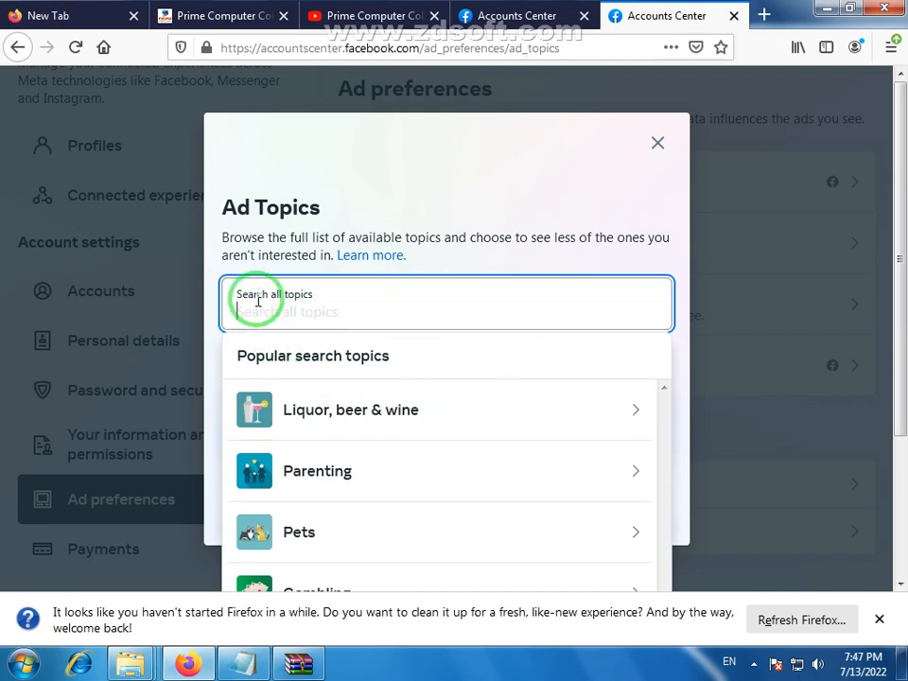
scroll(523, 424, "down", 3)
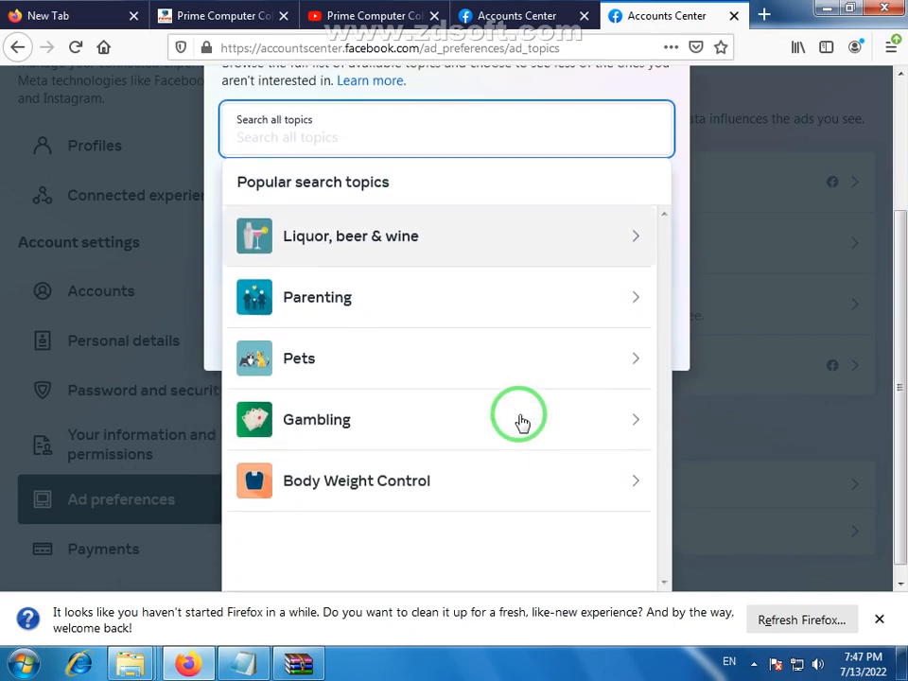
scroll(523, 425, "up", 3)
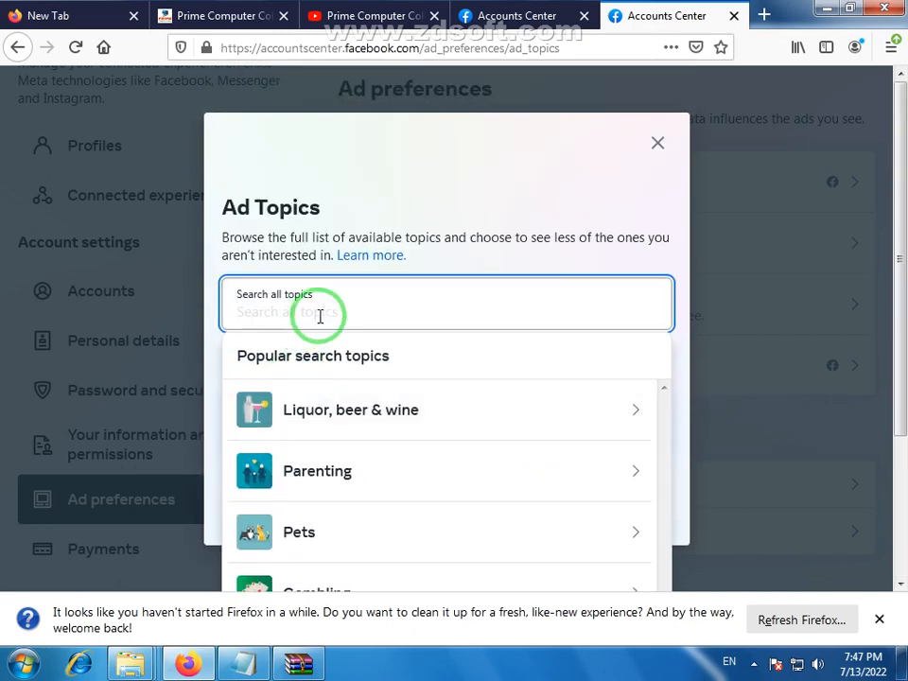
type("computer")
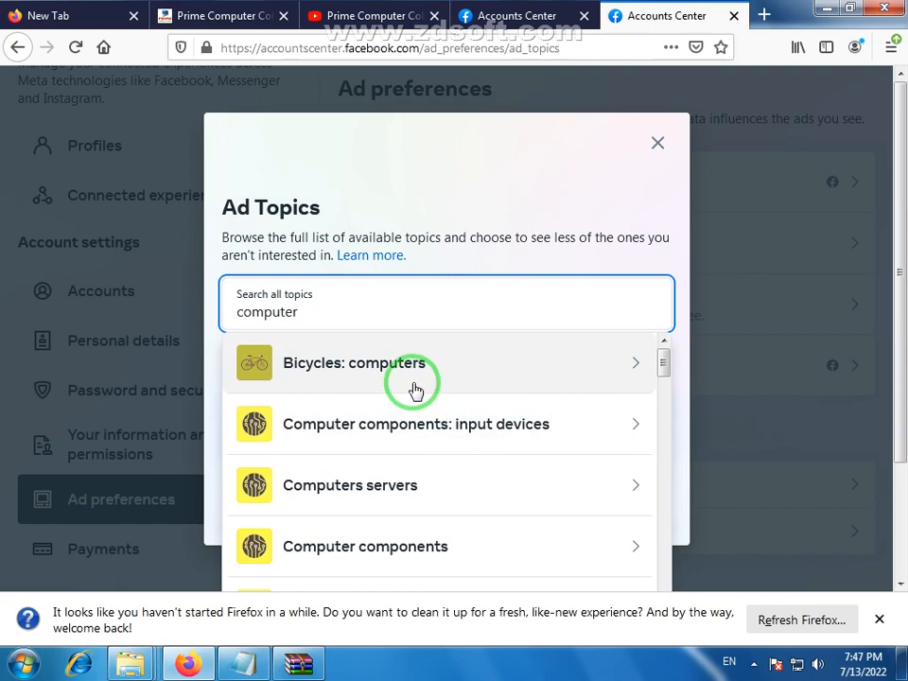
Find the Computers topic among the search results, view its preference options, and close Ad topics without changing them.
scroll(416, 390, "down", 5)
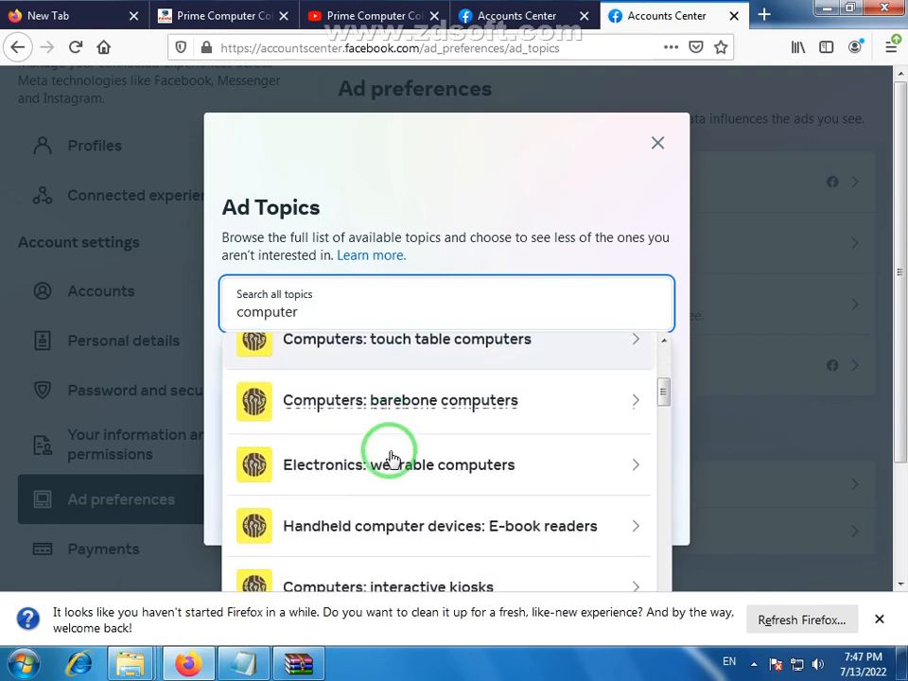
scroll(392, 459, "down", 5)
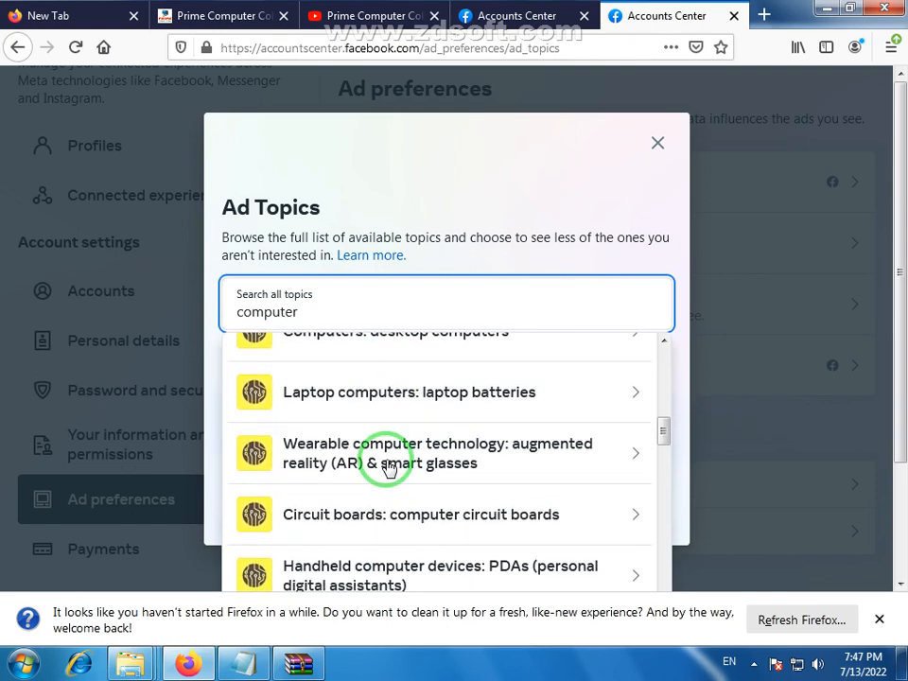
scroll(451, 472, "down", 4)
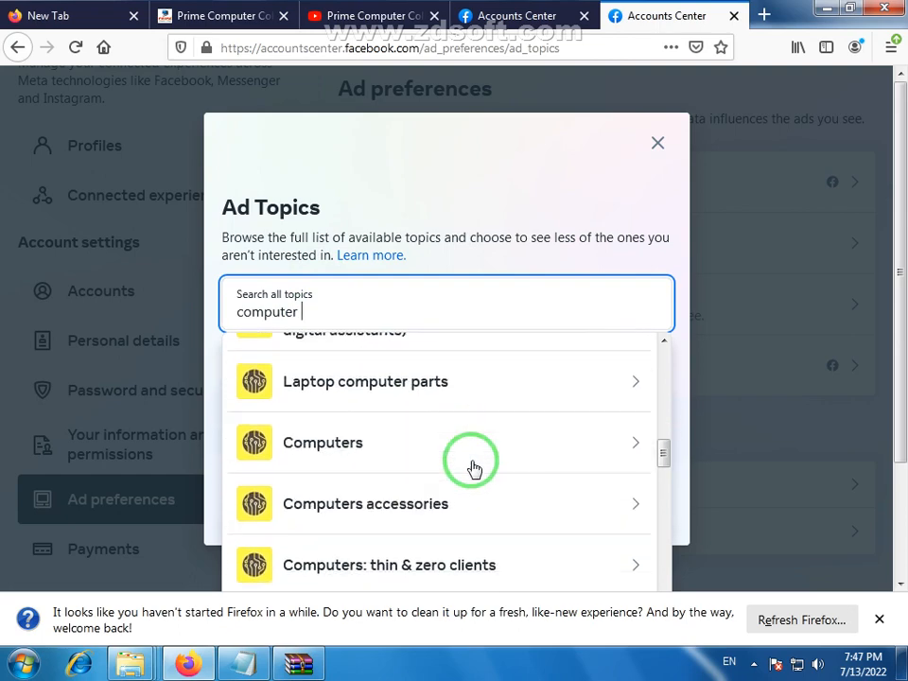
left_click(332, 451)
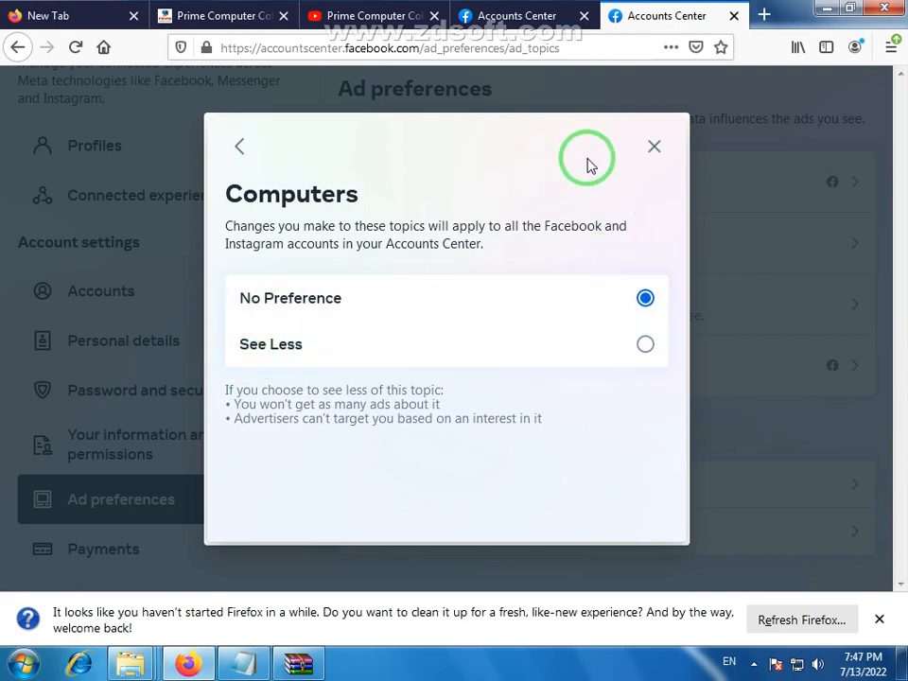
left_click(654, 148)
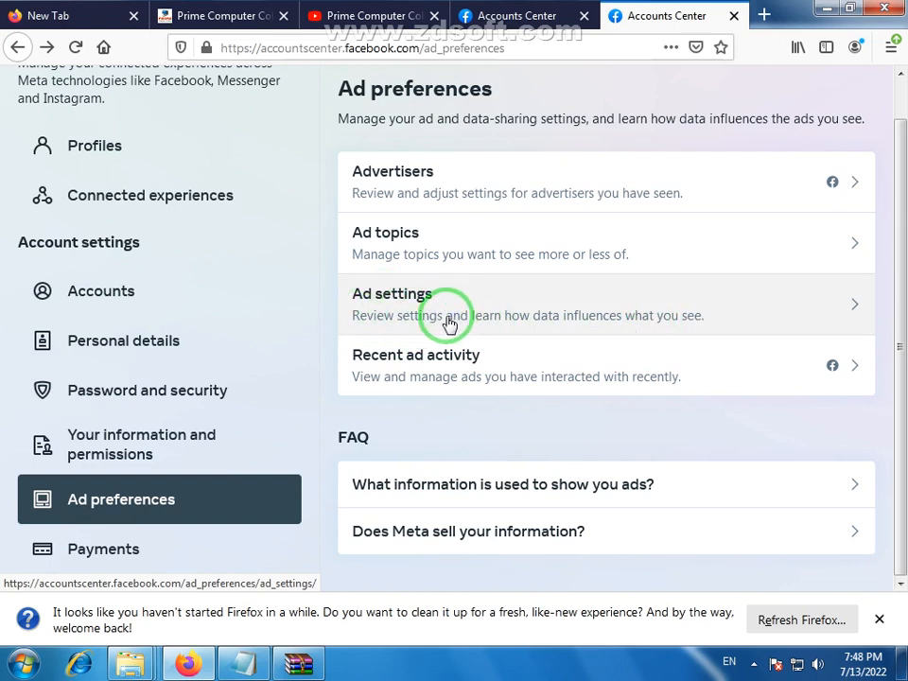
Open Ad settings and review its entries from Data from partners to Ads shown off of Facebook, then return to Ad preferences.
left_click(397, 305)
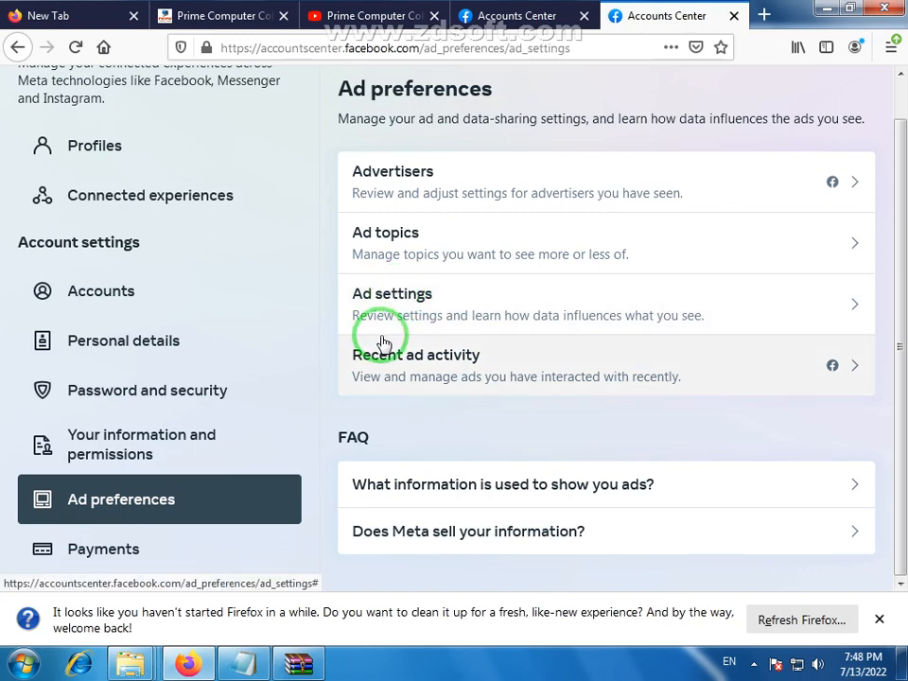
scroll(369, 258, "down", 1)
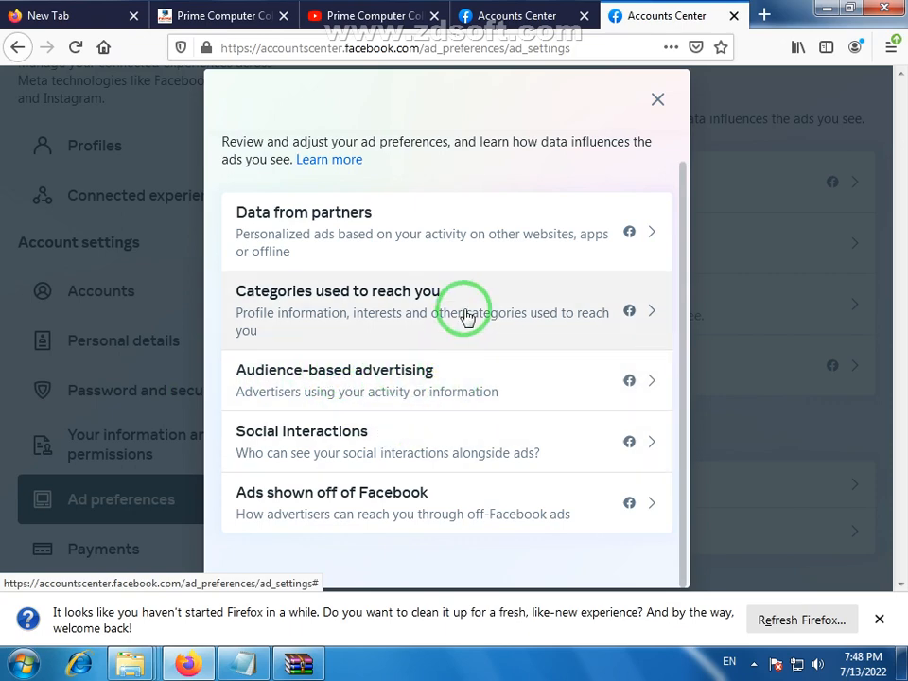
scroll(469, 320, "up", 2)
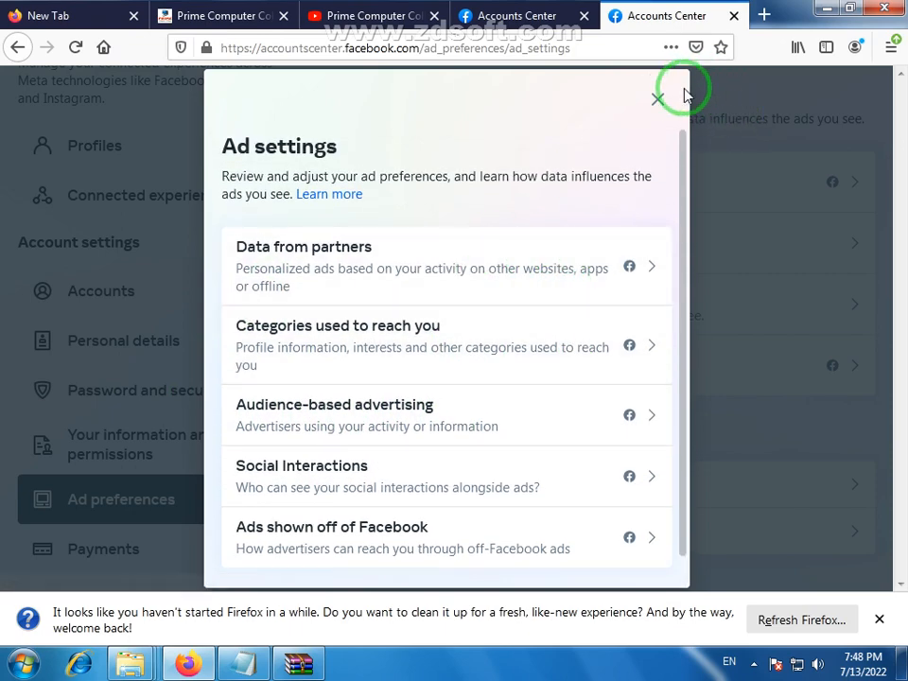
left_click(659, 102)
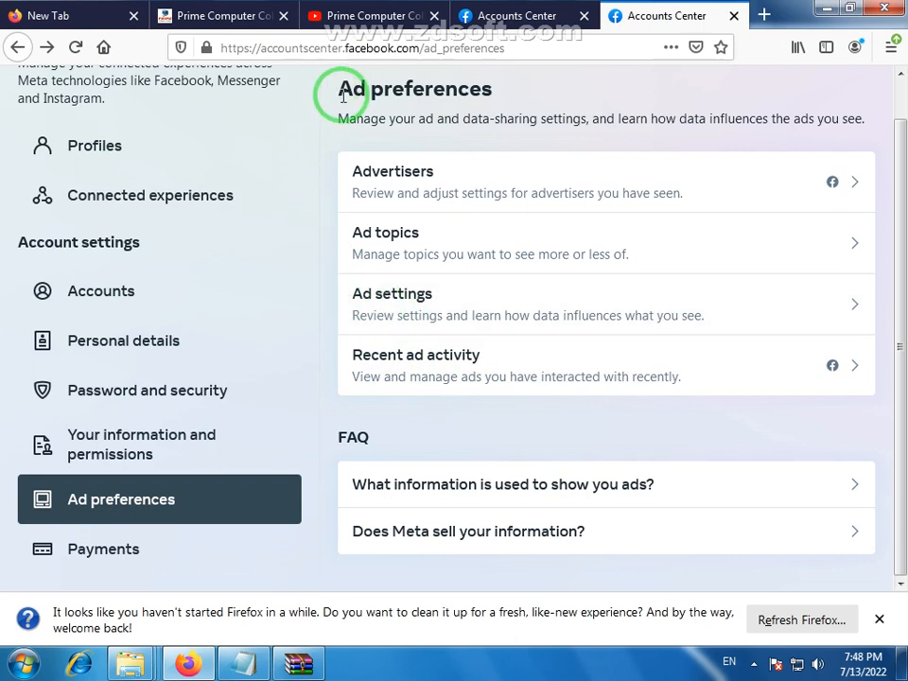
left_click_drag(343, 96, 505, 98)
left_click(504, 99)
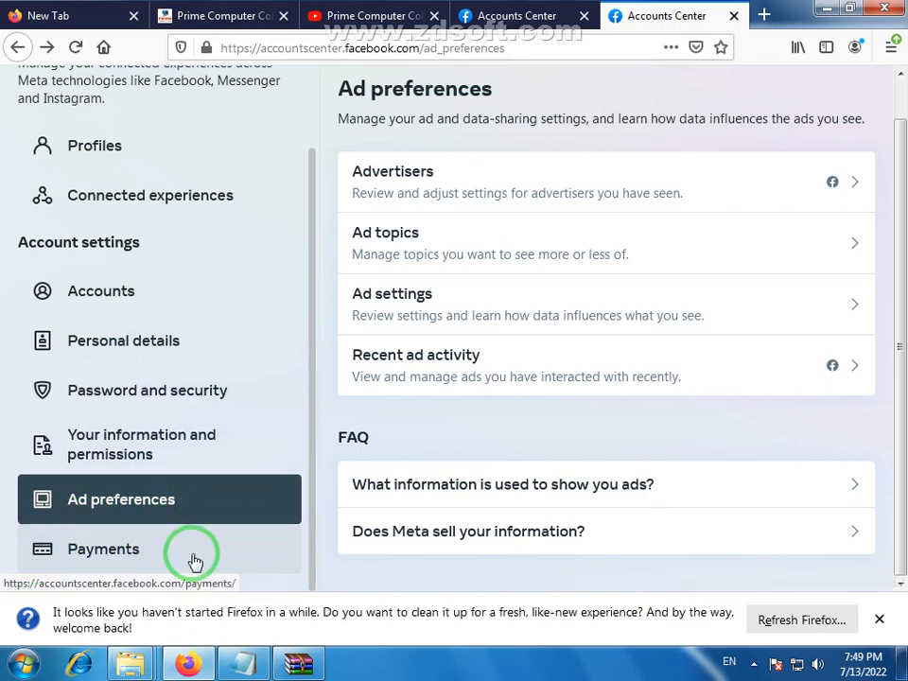
Go to Payments in the account settings and open Ads payments for Facebook.
left_click(89, 558)
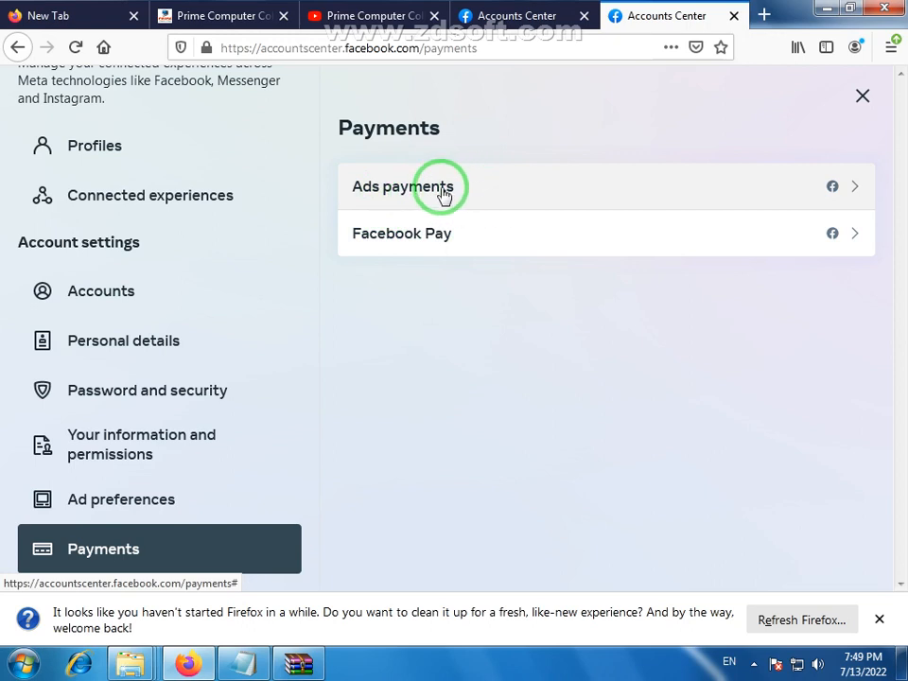
left_click(511, 194)
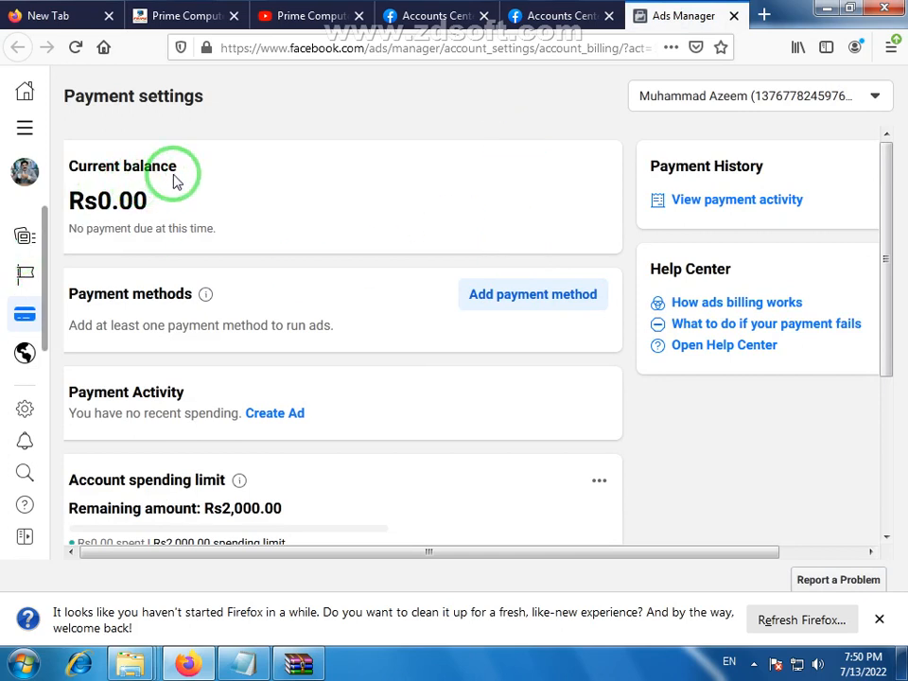
Review the Current balance and Payment methods sections of the ad account's Payment settings.
left_click_drag(174, 178, 76, 166)
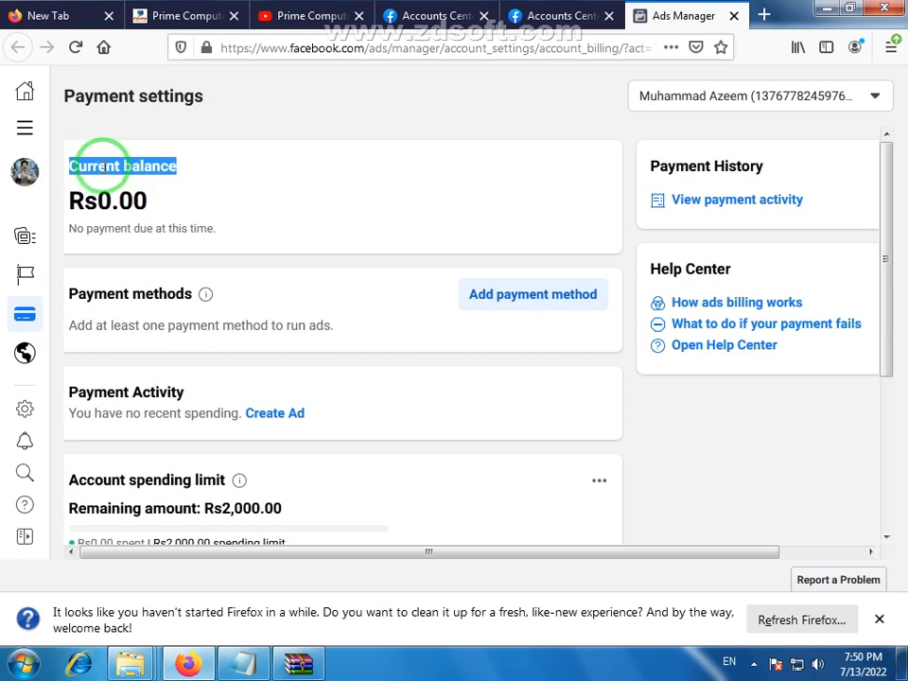
left_click(123, 202)
left_click_drag(140, 203, 87, 197)
left_click_drag(147, 203, 294, 243)
left_click(288, 220)
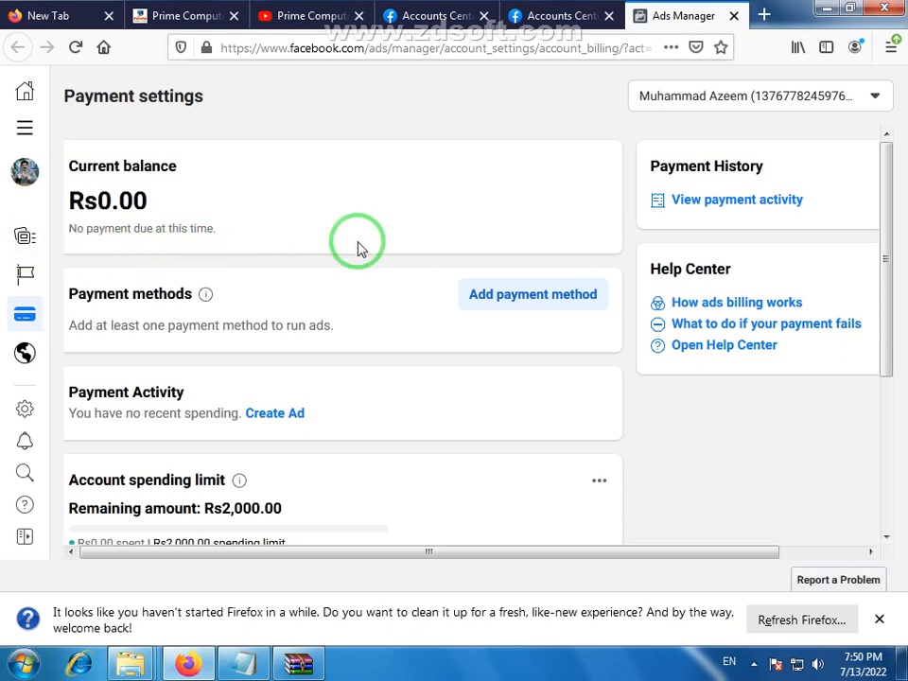
scroll(237, 283, "down", 2)
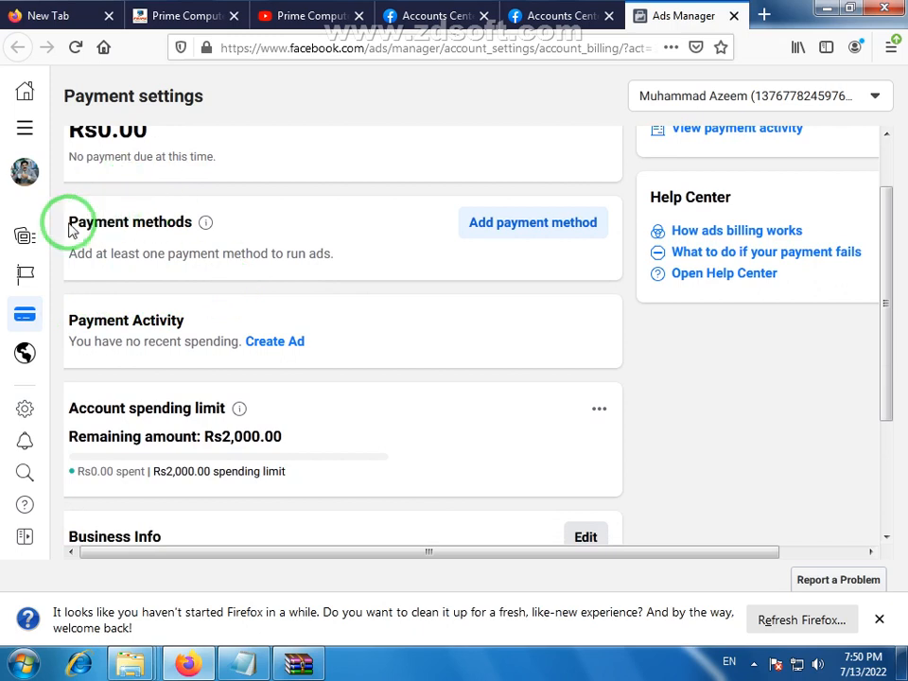
left_click_drag(68, 223, 196, 231)
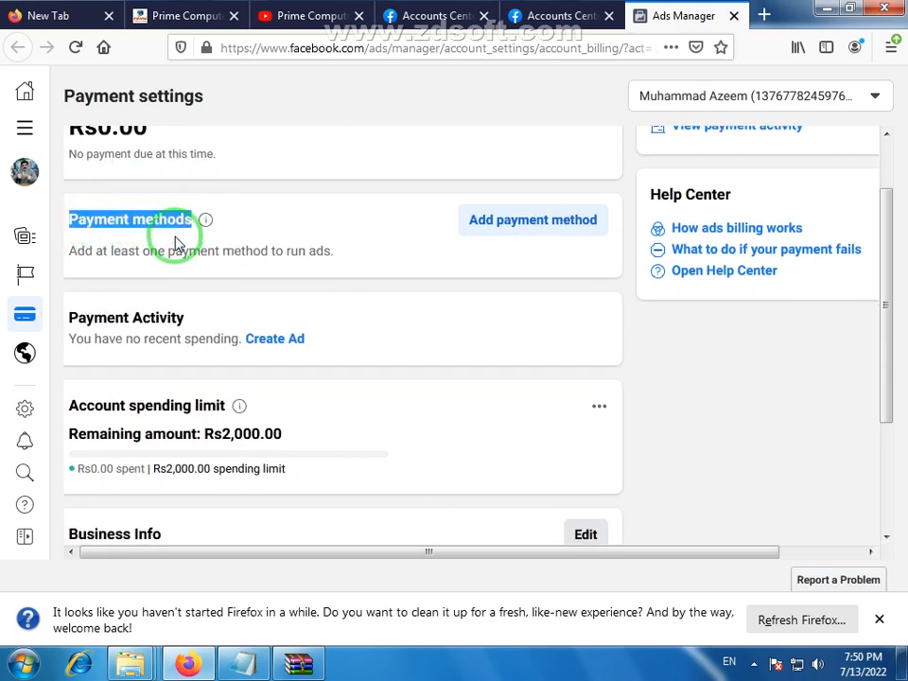
left_click(80, 253)
left_click_drag(76, 256, 357, 253)
left_click_drag(210, 251, 135, 251)
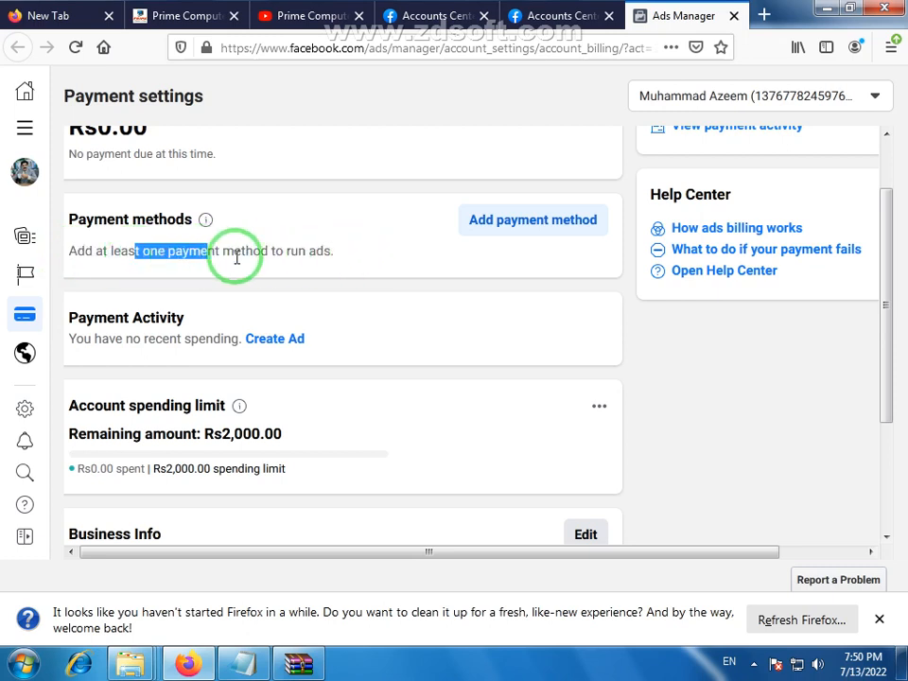
left_click(313, 257)
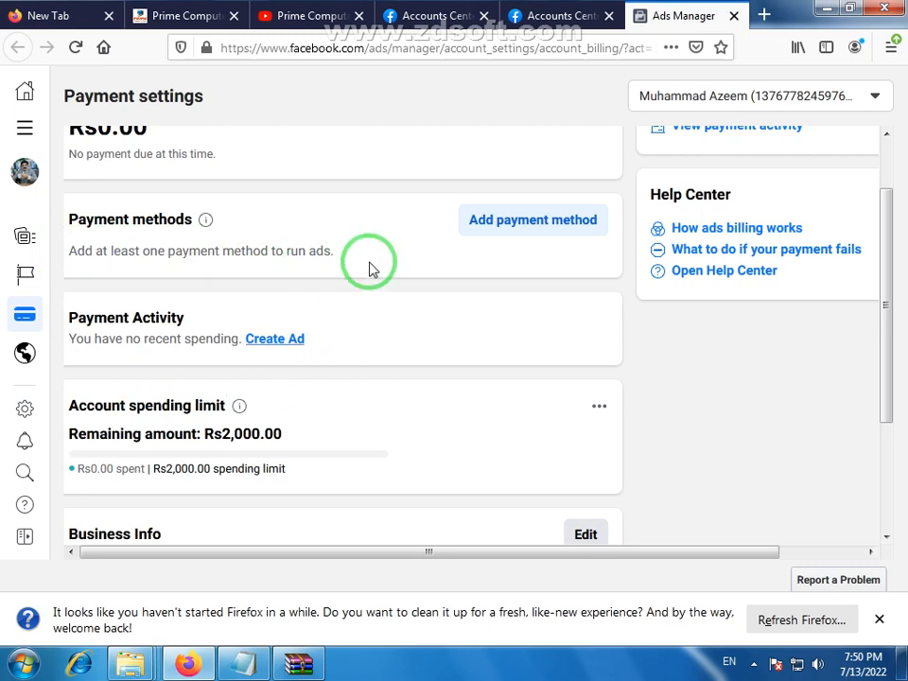
Start adding a payment method and review its Business and Tax Info, debit or credit card option, and ad credit option.
left_click(533, 223)
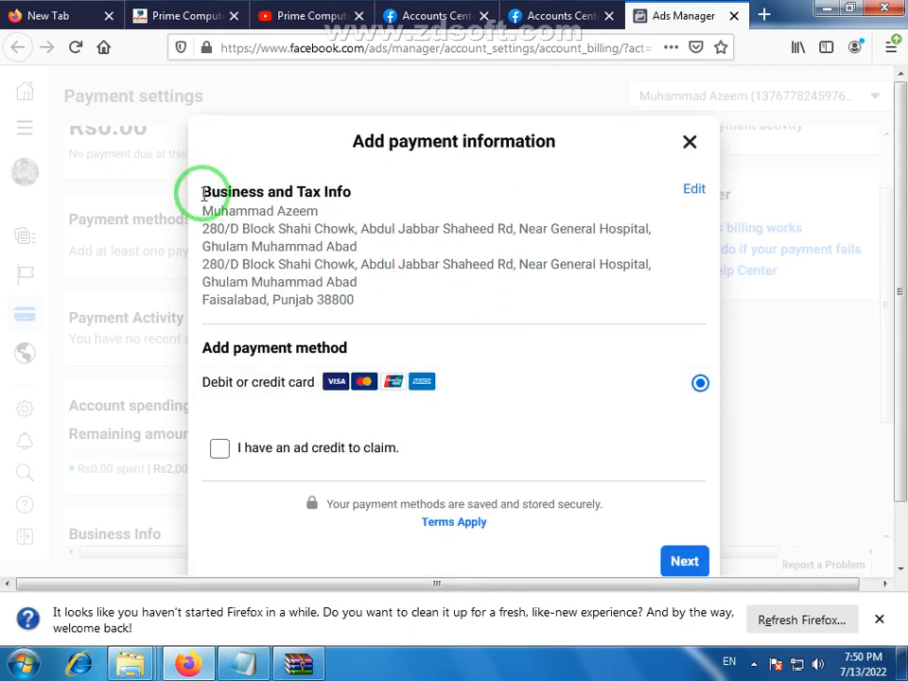
mouse_move(202, 193)
left_mouse_down()
mouse_move(392, 319)
mouse_move(189, 197)
left_mouse_up()
left_click(367, 301)
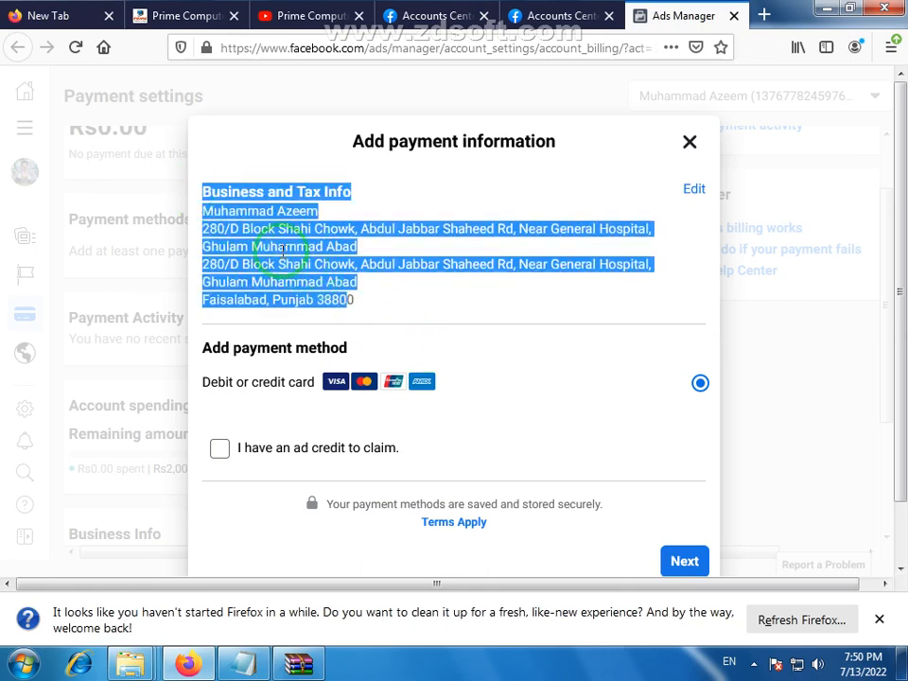
left_click(360, 286)
left_click(369, 234)
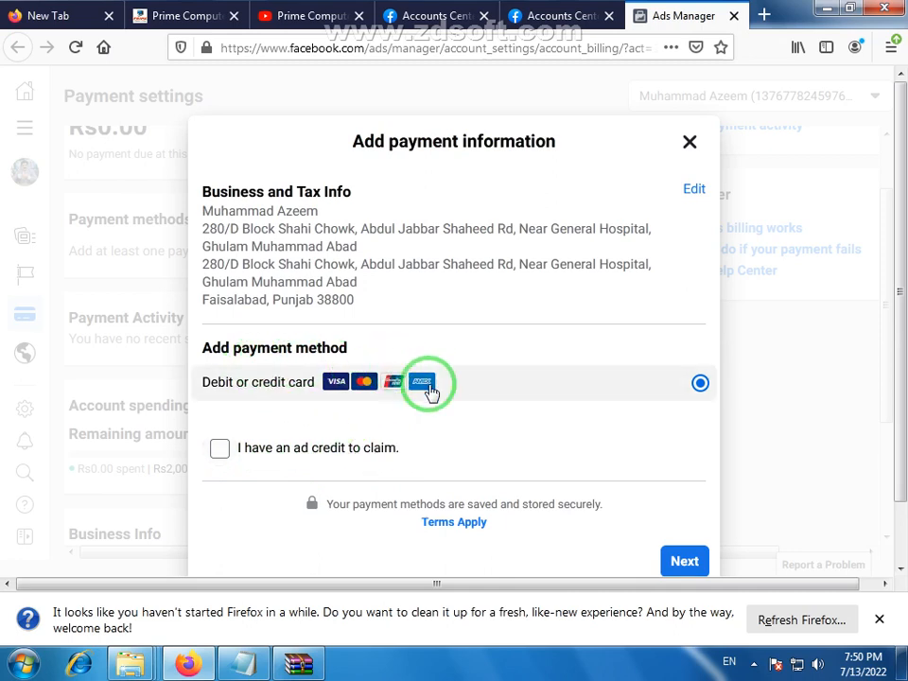
scroll(426, 397, "down", 2)
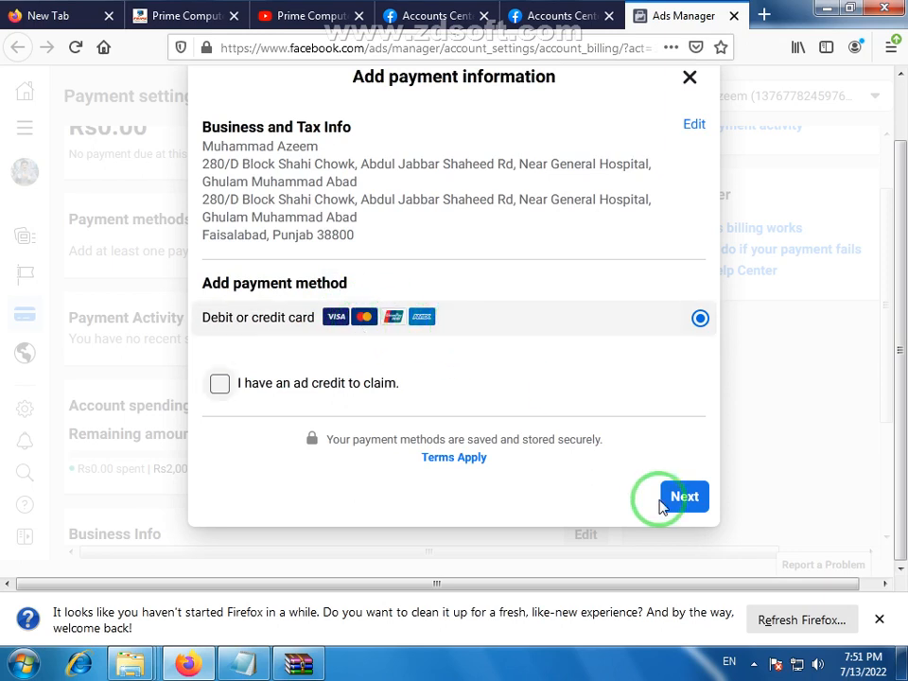
Continue with Debit or credit card, inspect the name, card number and CVV fields, and close the form without entering anything.
left_click(692, 503)
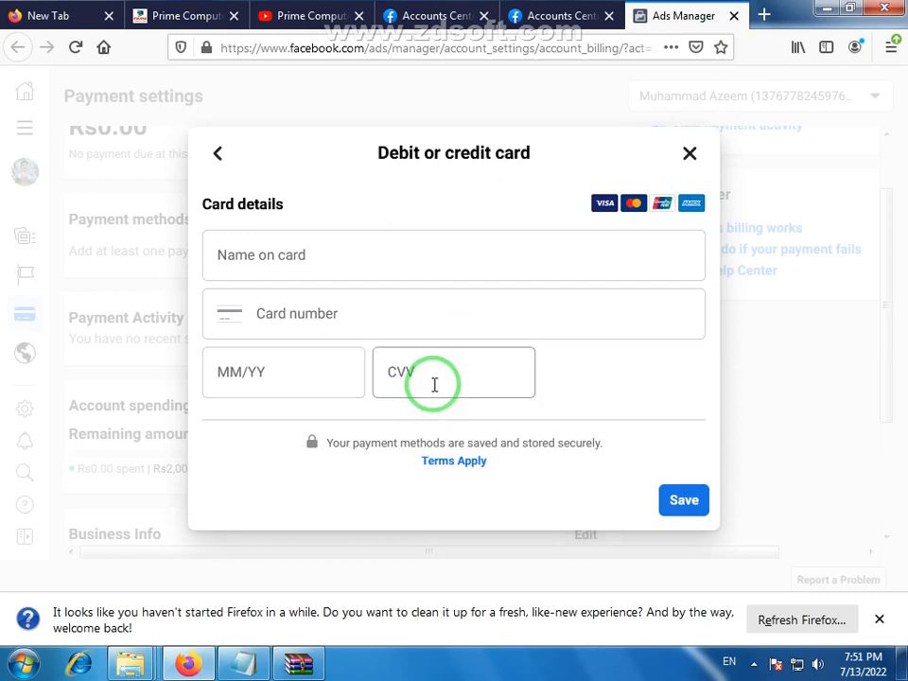
left_click(307, 254)
left_click(318, 312)
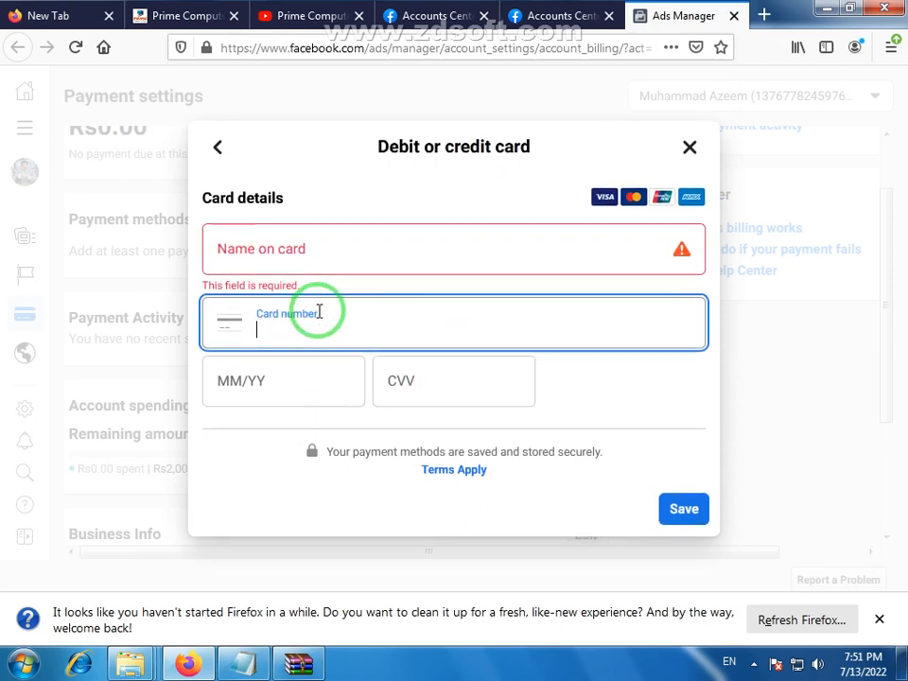
left_click(426, 386)
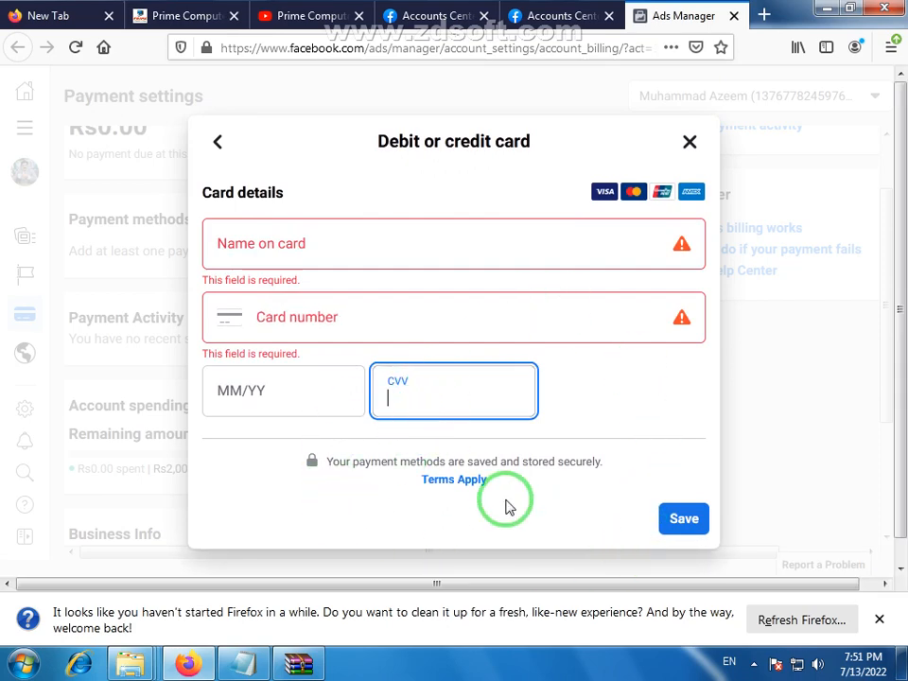
left_click(688, 143)
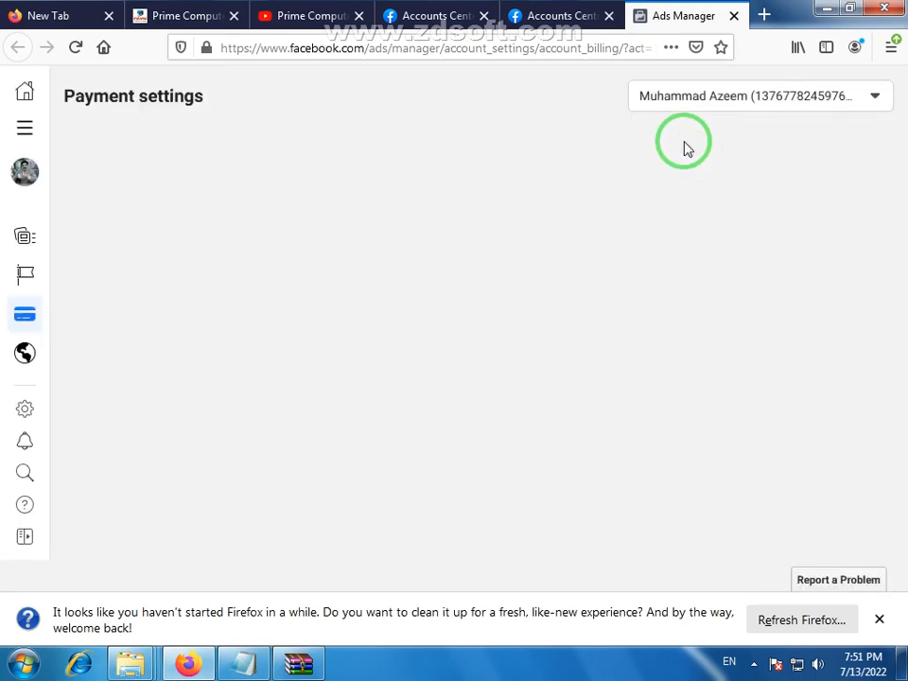
Reopen the payment method form and toggle "I have an ad credit to claim" to read its note, leaving the option cleared.
left_click(535, 301)
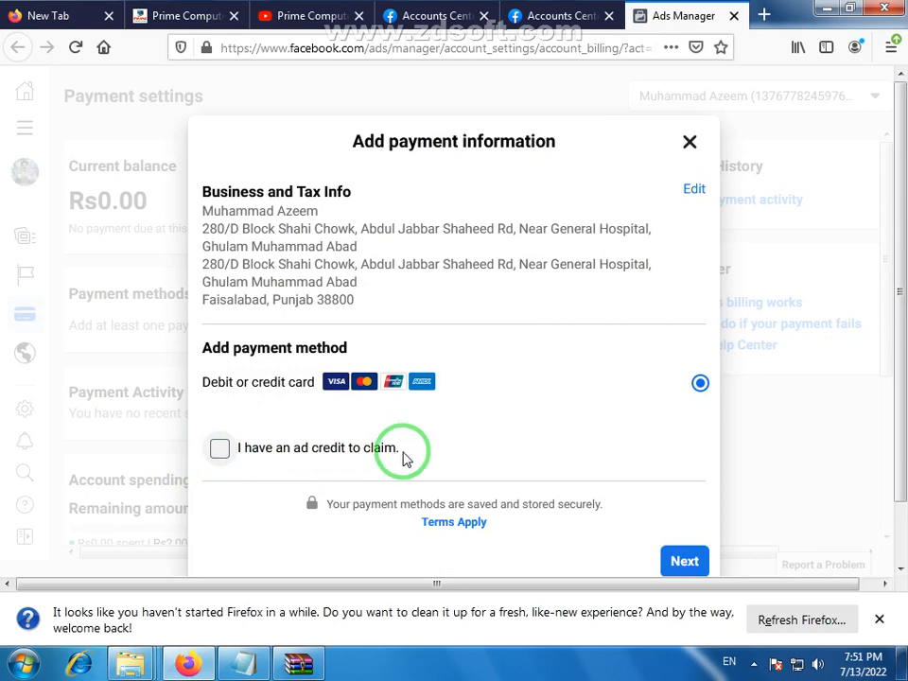
left_click_drag(403, 452, 240, 445)
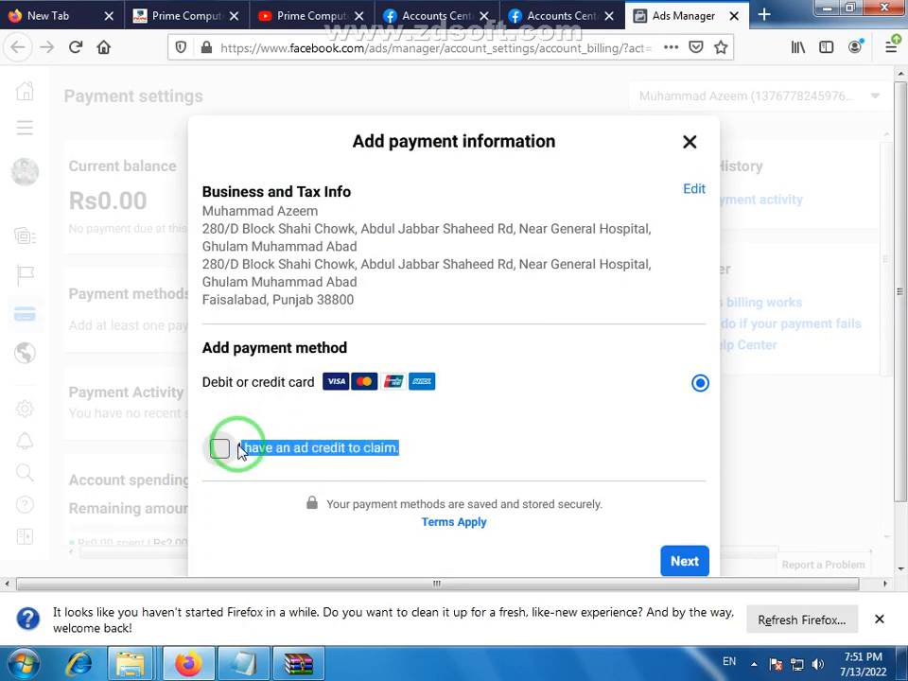
left_click(304, 449)
scroll(402, 452, "down", 1)
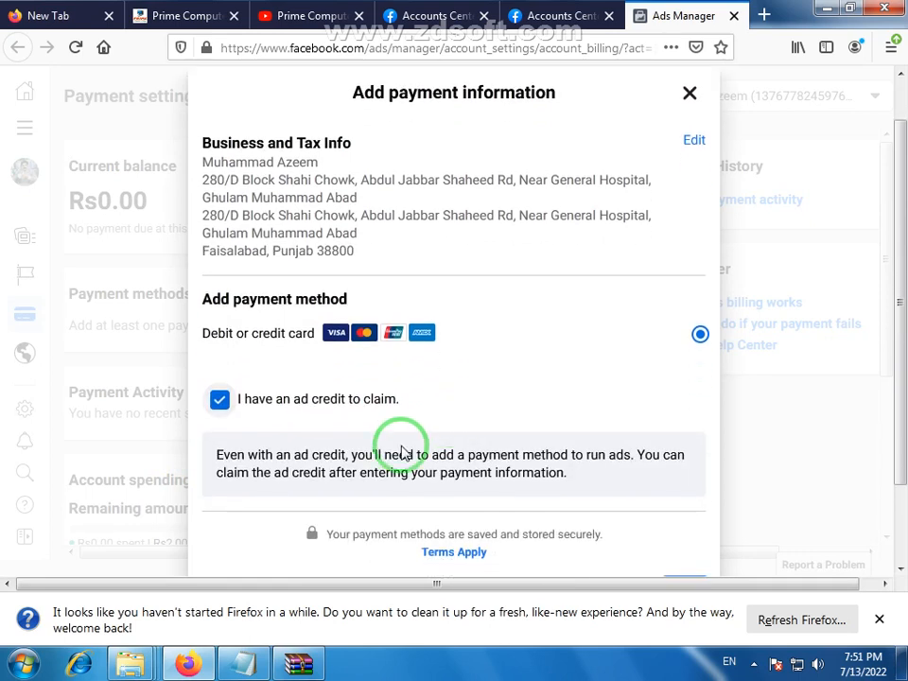
left_click(218, 361)
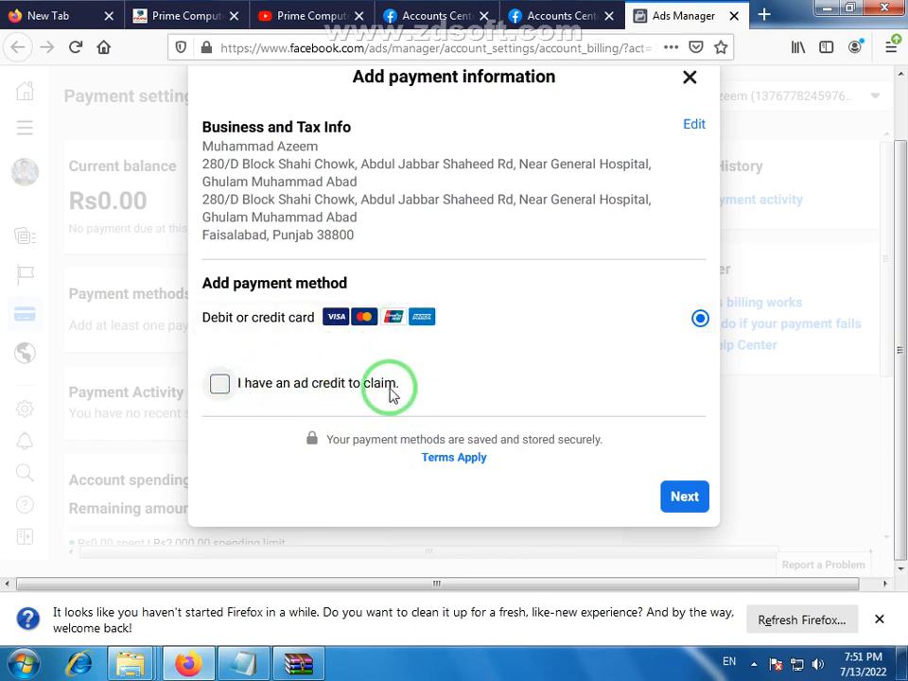
left_click(221, 390)
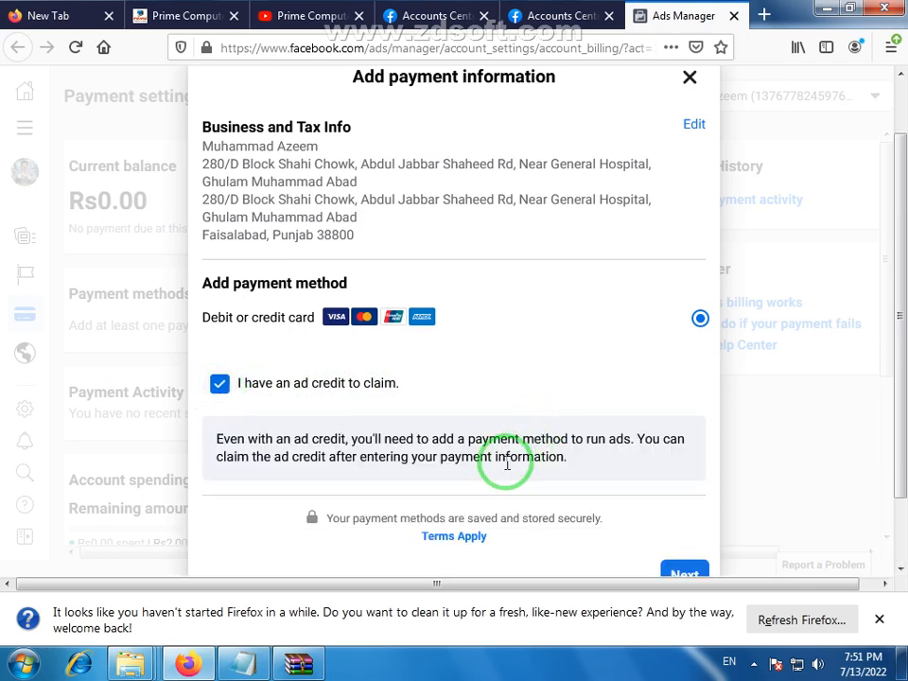
scroll(526, 369, "up", 3)
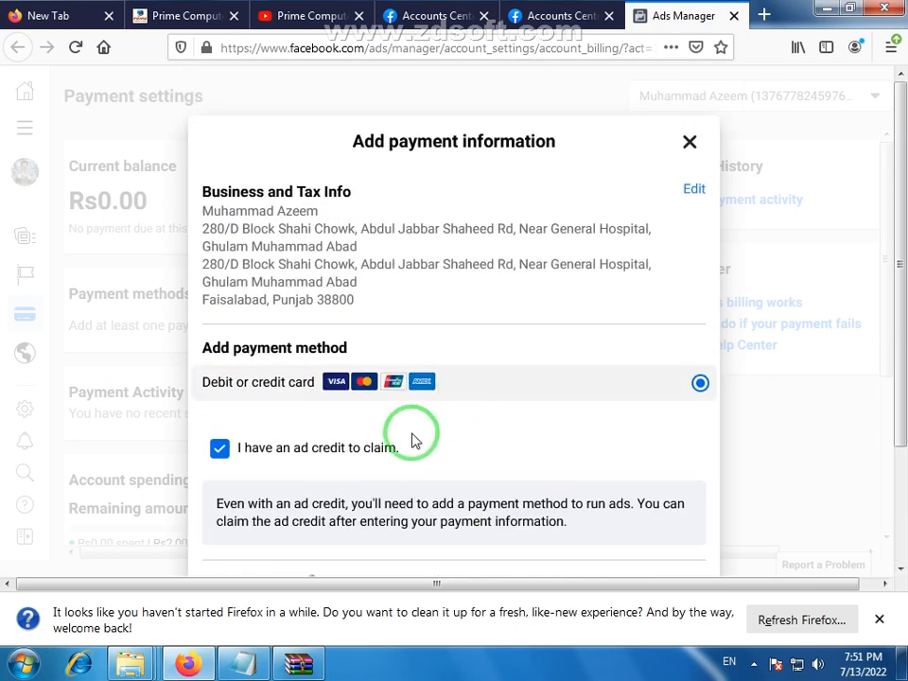
left_click(220, 449)
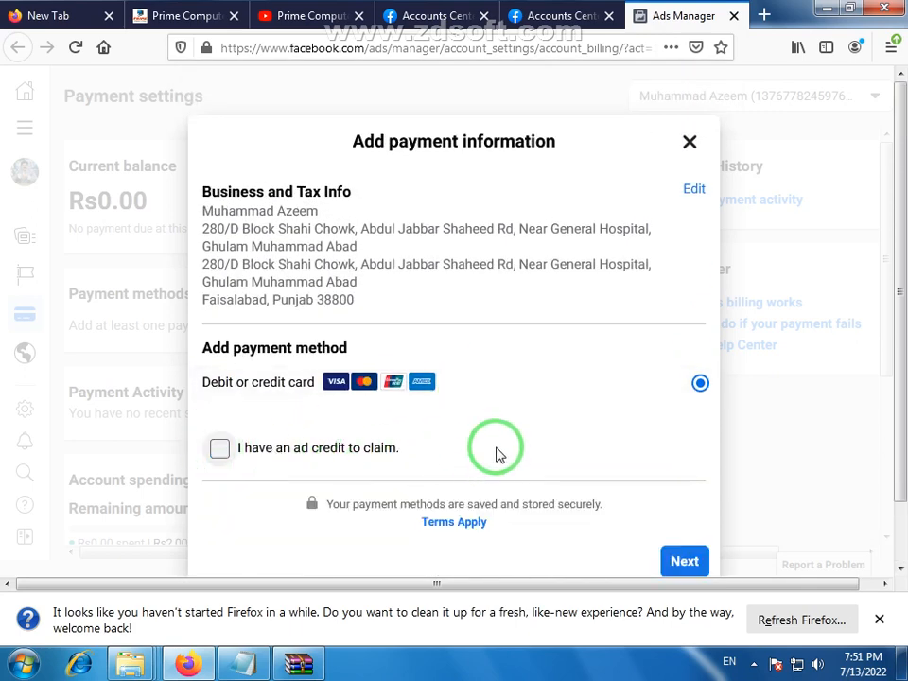
Enable "I have an ad credit to claim", continue to the card details, inspect every field, and close the form without saving.
scroll(497, 455, "down", 1)
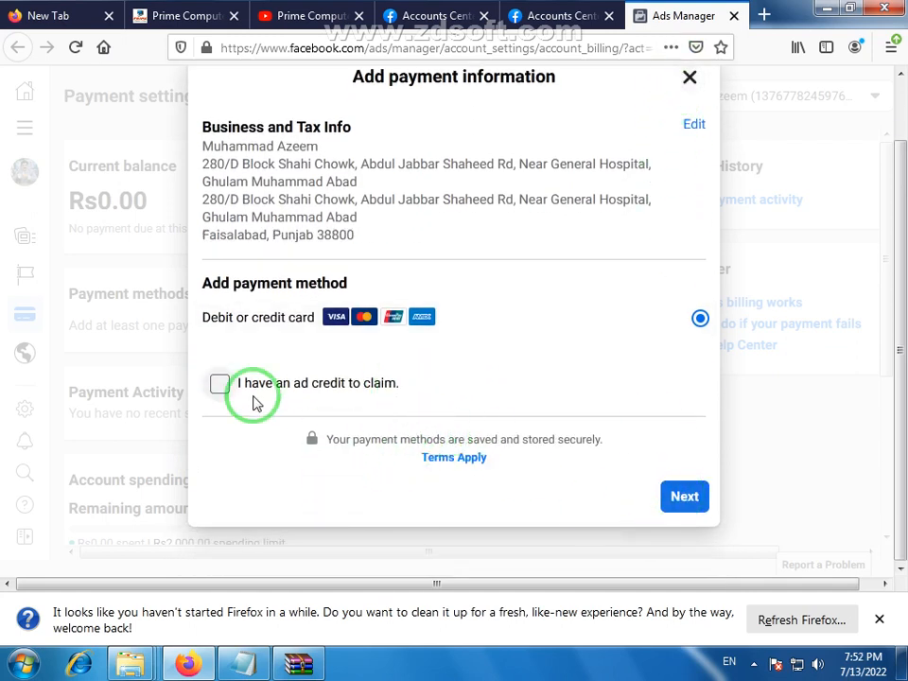
left_click(218, 386)
scroll(682, 523, "down", 2)
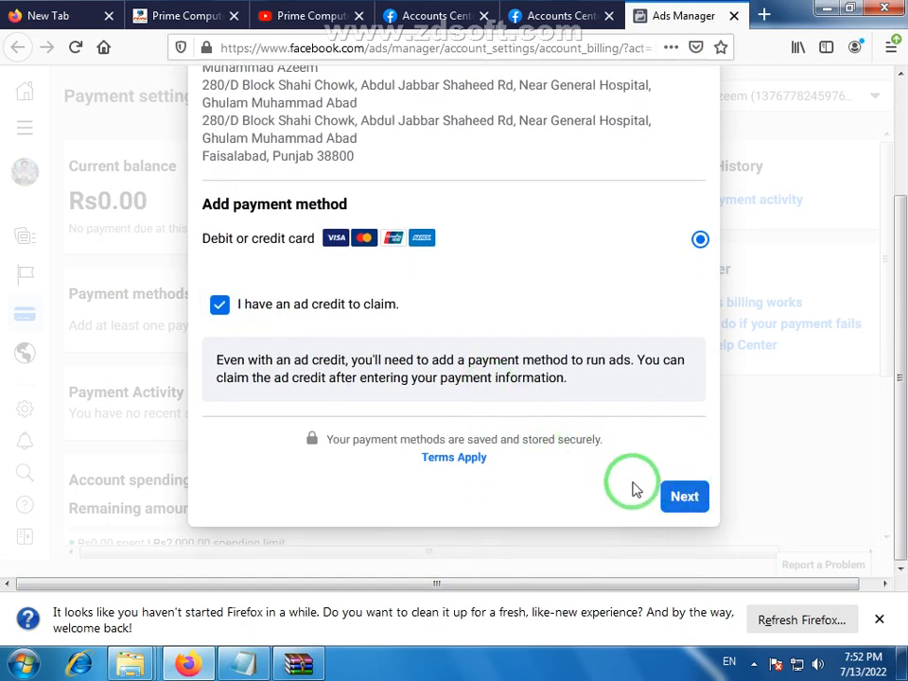
left_click(678, 499)
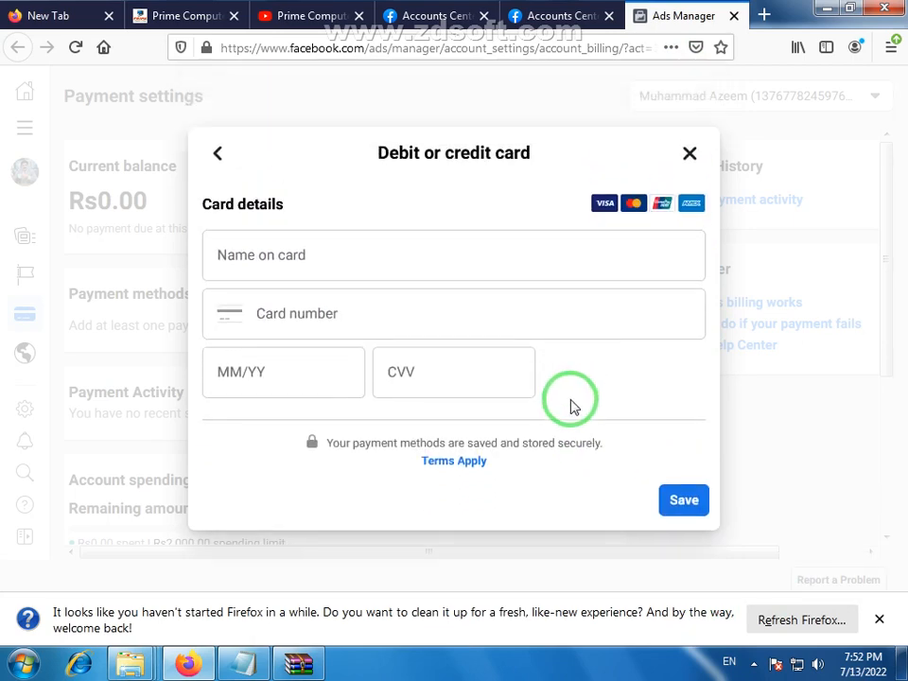
left_click(330, 259)
left_click(329, 310)
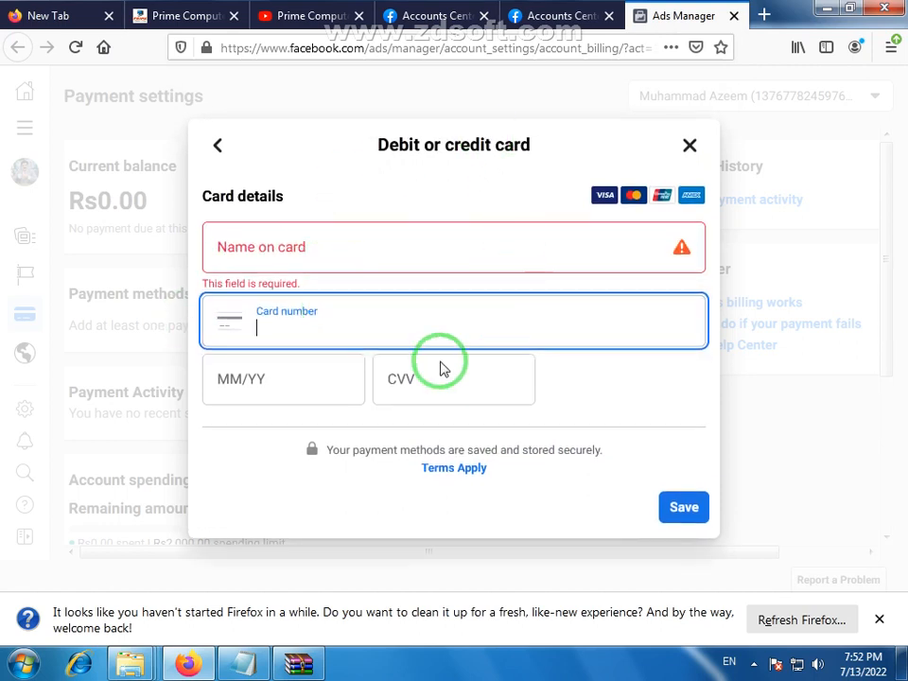
left_click(314, 380)
left_click(470, 401)
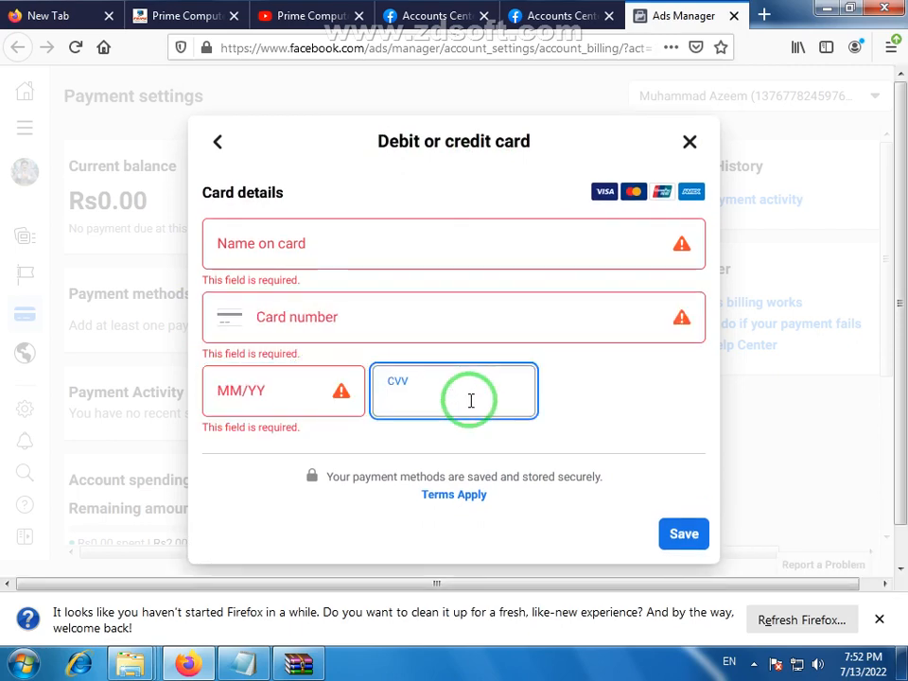
left_click(690, 142)
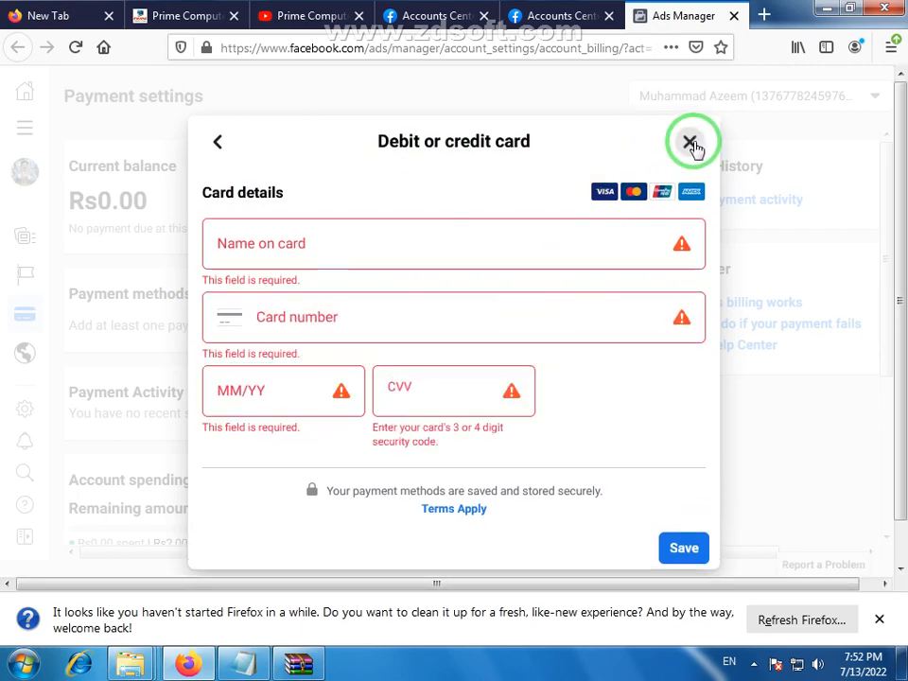
Review Payment Activity, Account spending limit and Business Info, and return to the start of Payment settings.
scroll(525, 307, "down", 2)
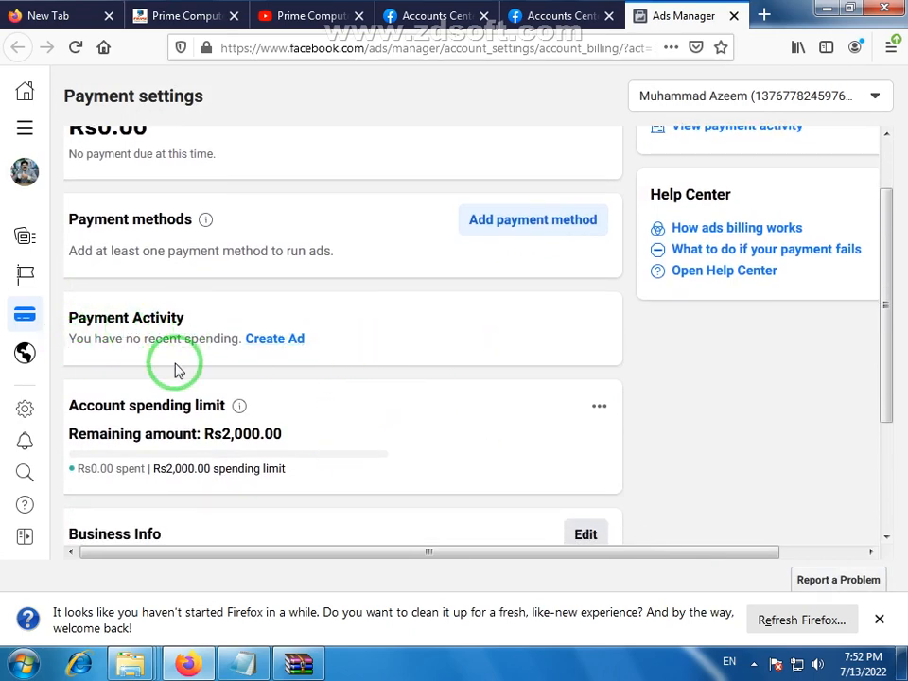
scroll(177, 371, "down", 4)
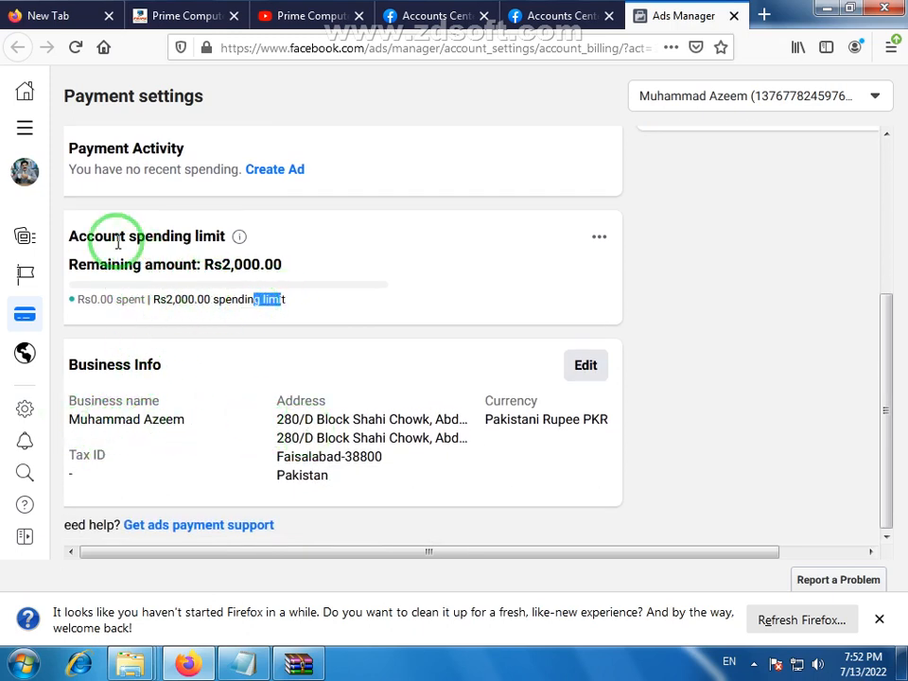
left_click_drag(153, 238, 194, 269)
left_click(126, 280)
left_click(283, 267)
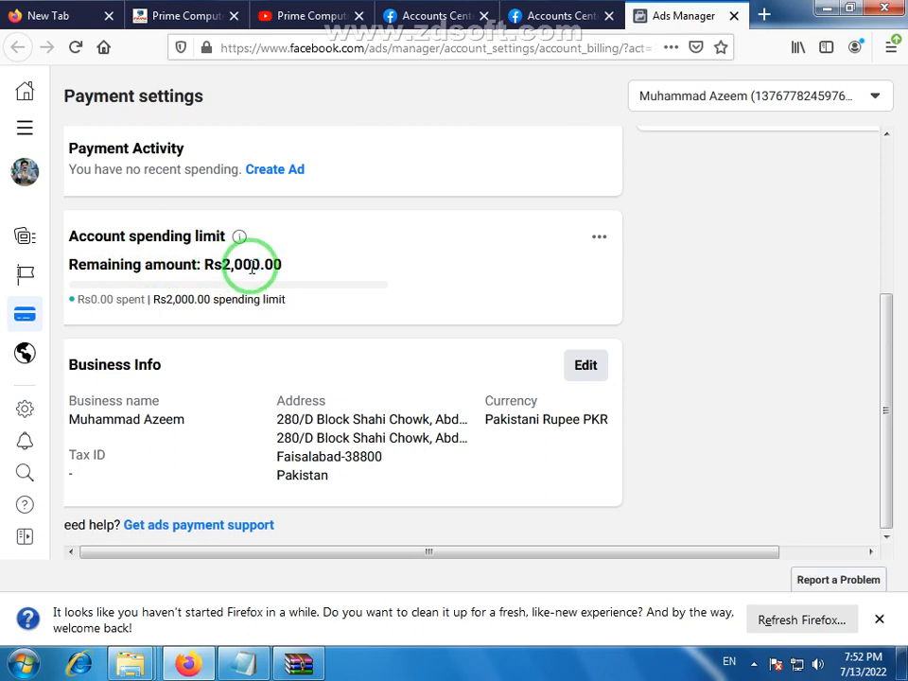
left_click_drag(227, 263, 277, 264)
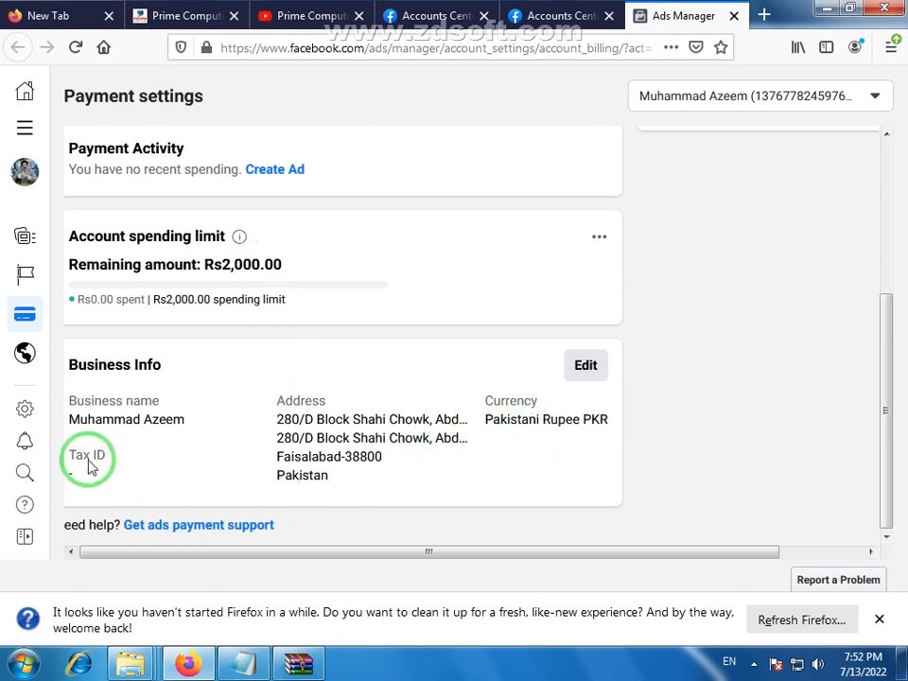
scroll(344, 383, "up", 3)
scroll(344, 383, "up", 1)
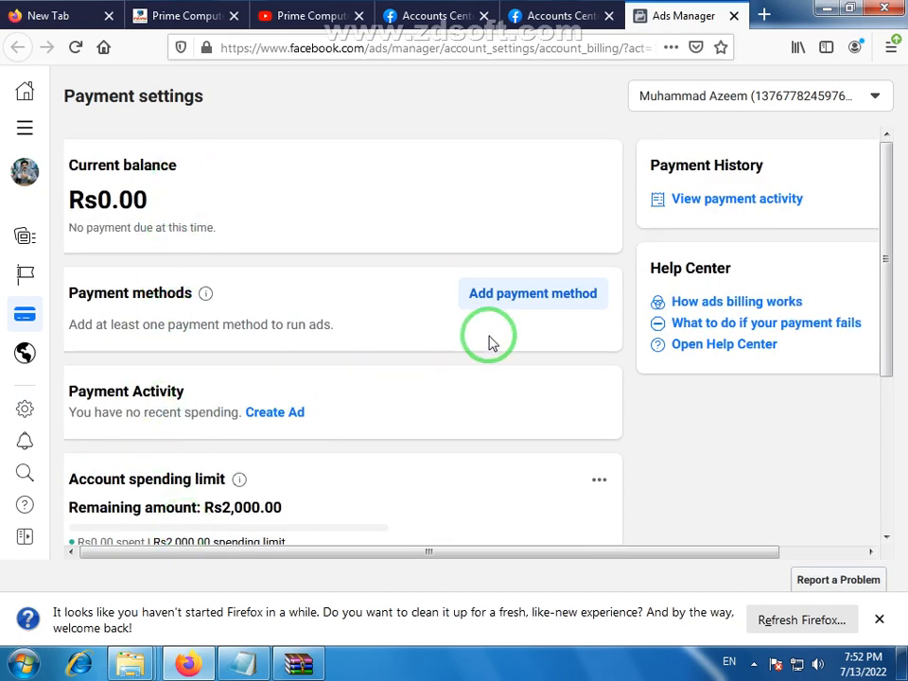
scroll(397, 317, "down", 2)
scroll(397, 312, "up", 2)
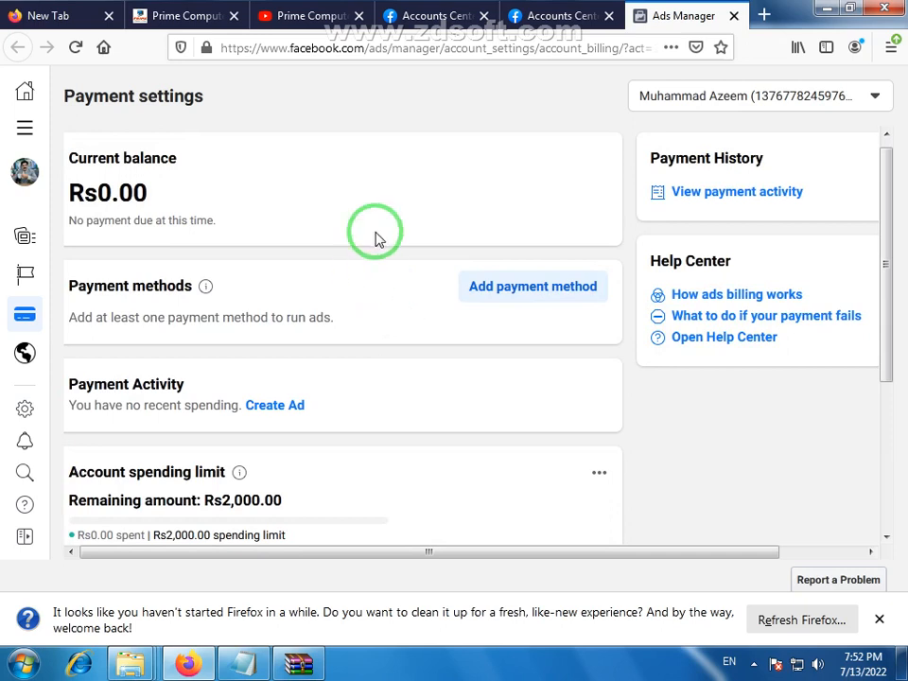
Close the Ads Manager page and open Facebook Pay from the Accounts Center Payments options.
left_click(735, 16)
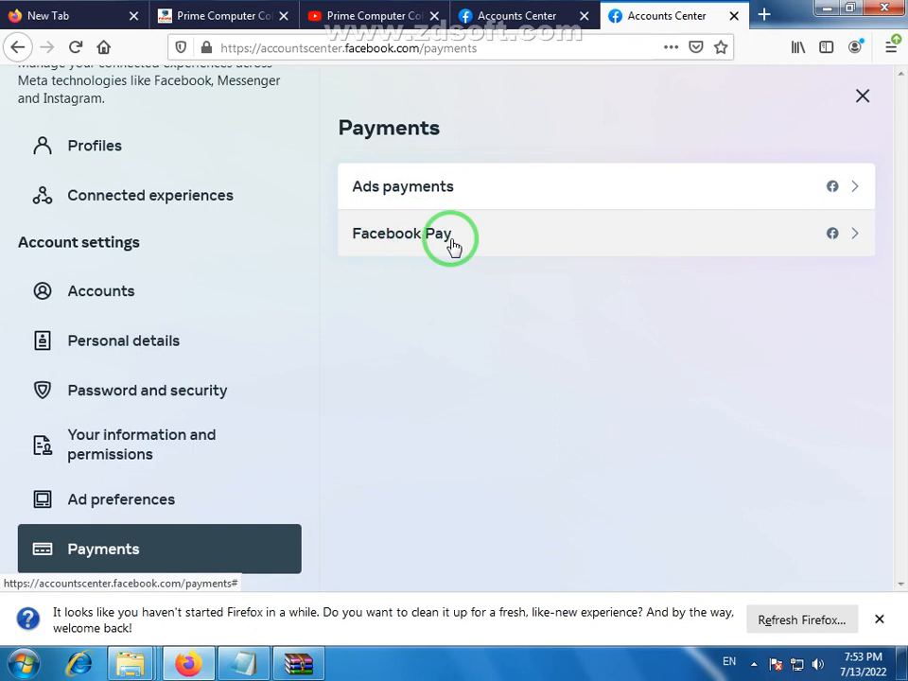
left_click(430, 240)
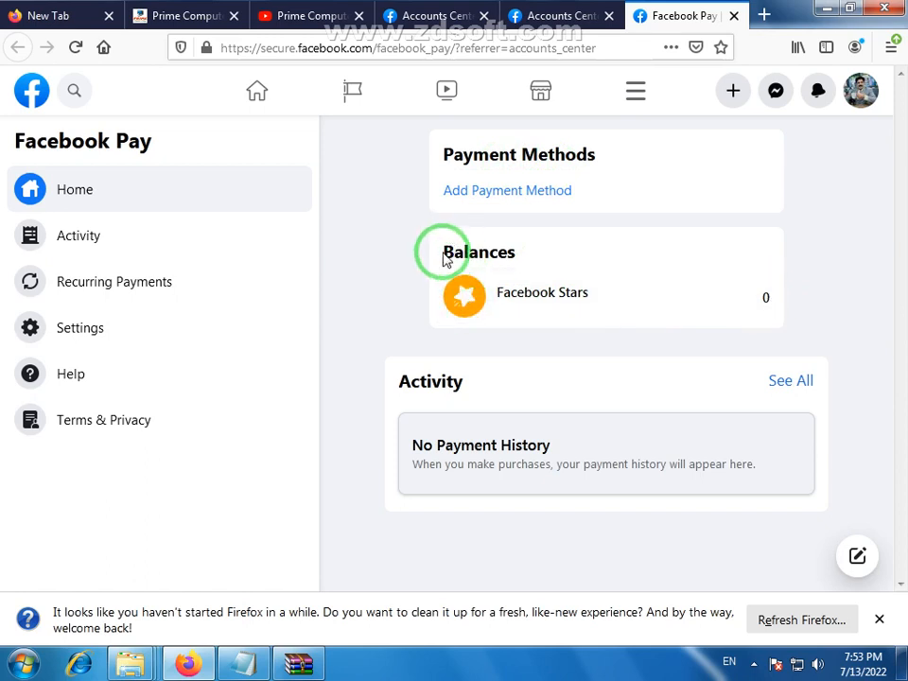
Review the Balances and Activity sections on the Facebook Pay home page, and close that page to return to Accounts Center.
left_click_drag(445, 261, 516, 254)
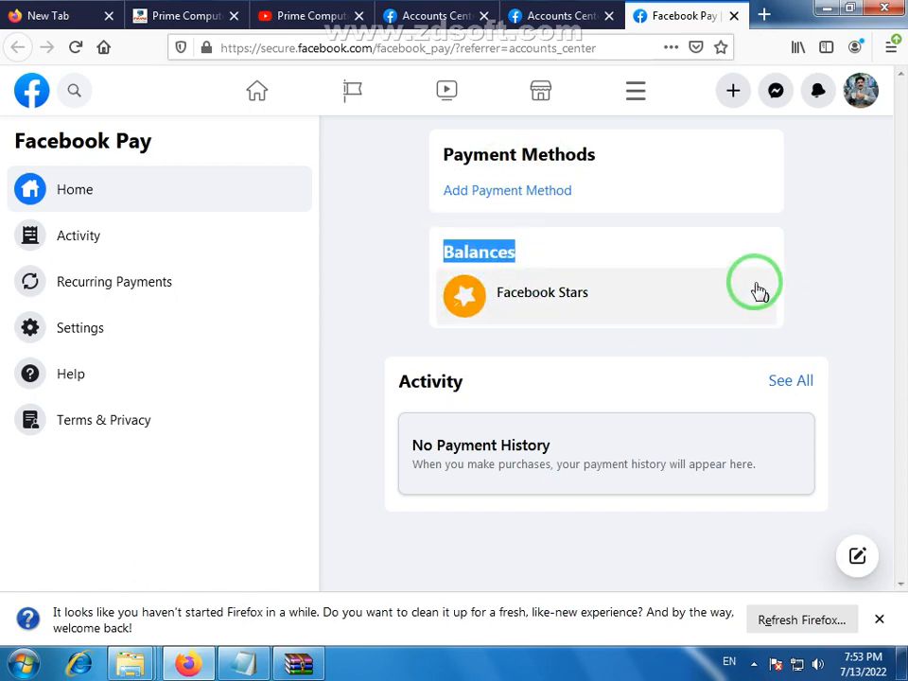
left_click(823, 301)
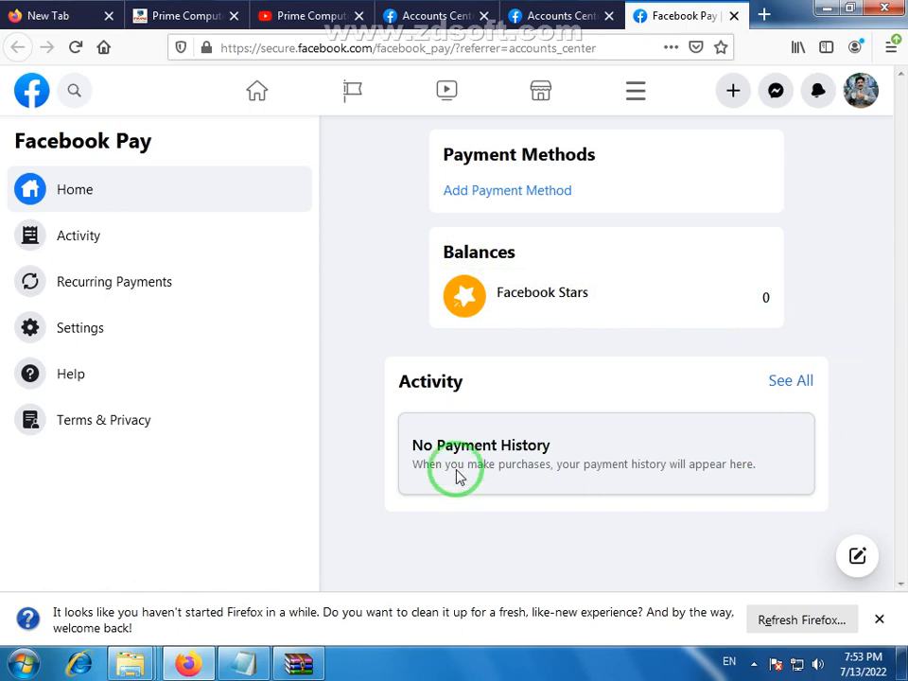
left_click_drag(407, 386, 371, 383)
left_click_drag(564, 453, 404, 454)
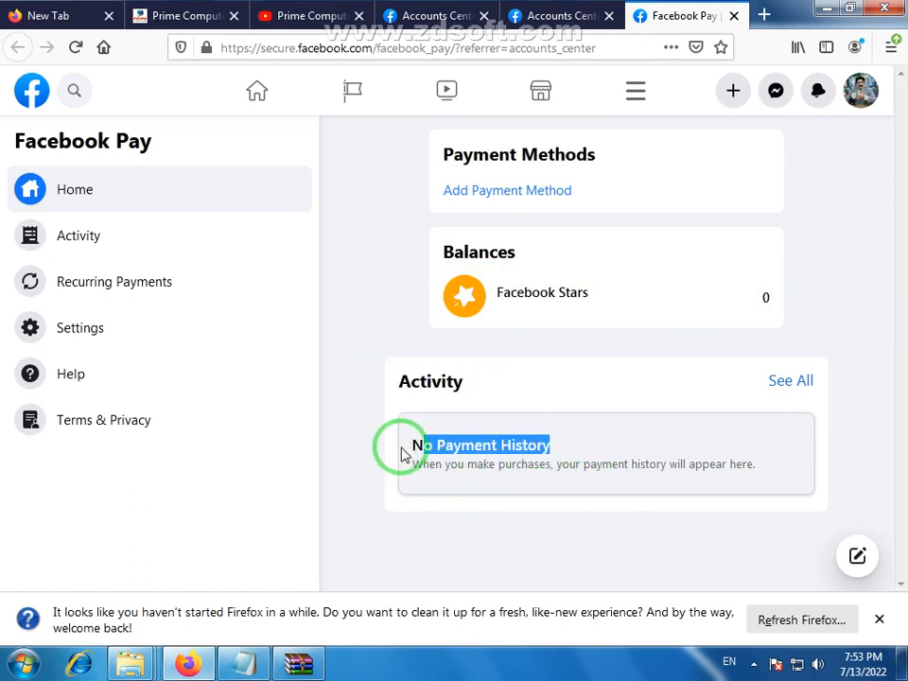
left_click(777, 483)
left_click_drag(732, 467, 413, 452)
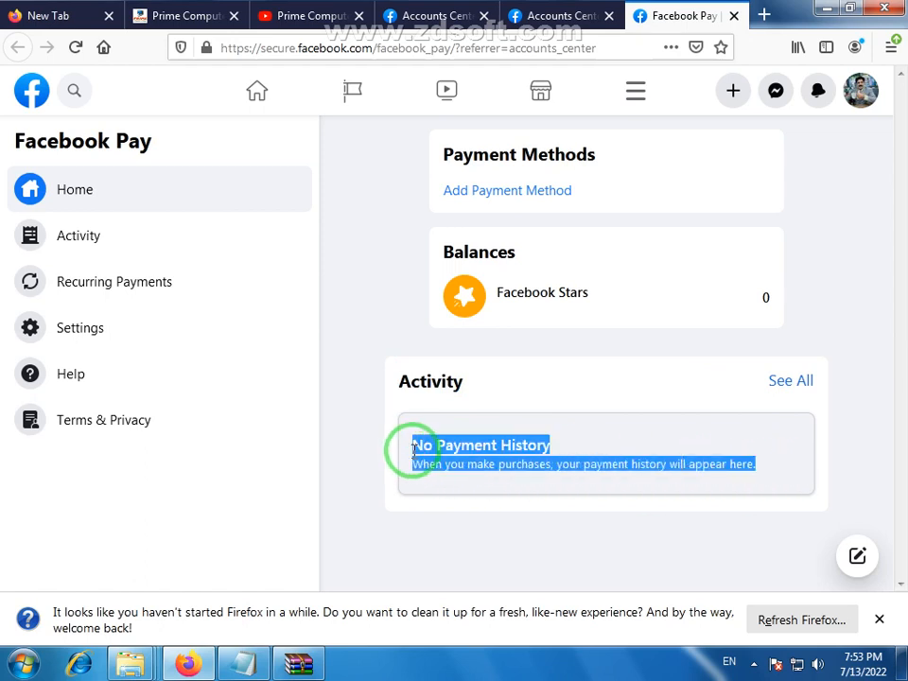
left_click(422, 381)
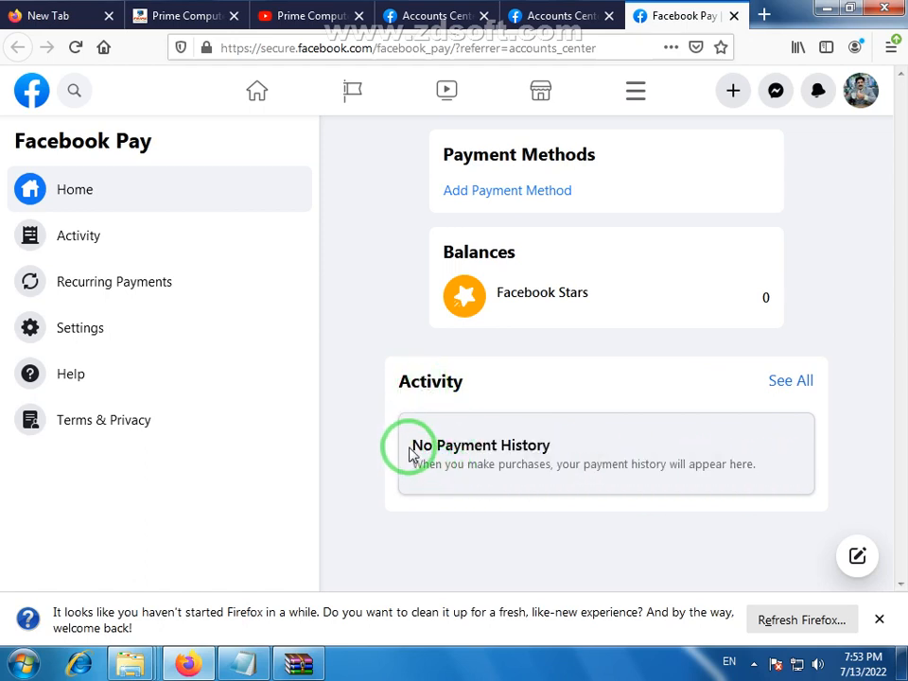
left_click_drag(437, 443, 779, 470)
left_click(780, 470)
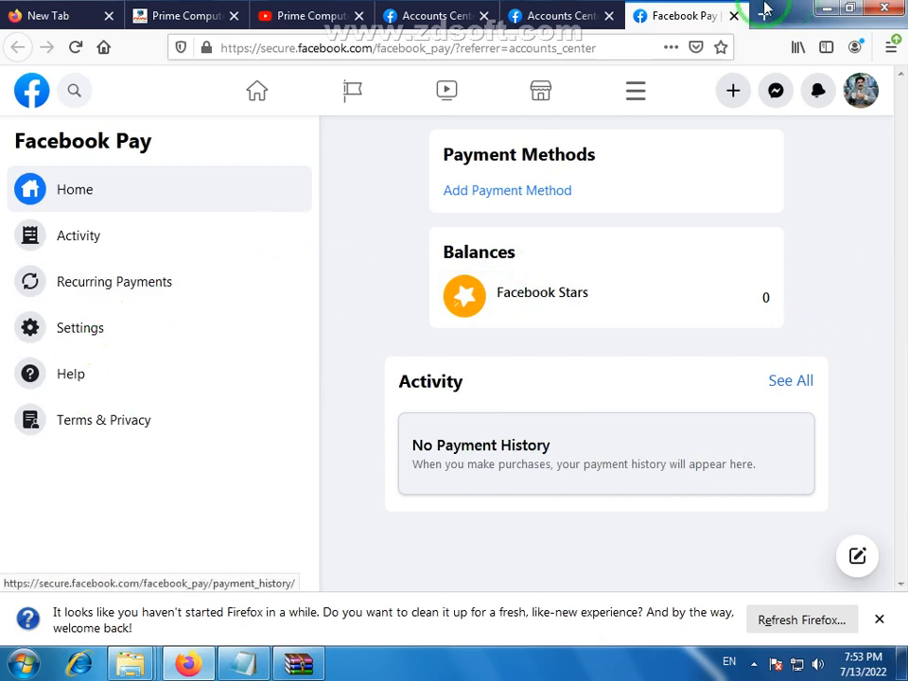
left_click(734, 16)
Review the Accounts Center heading and its full list of sections, from Profiles and Connected experiences through Payments.
scroll(75, 407, "up", 2)
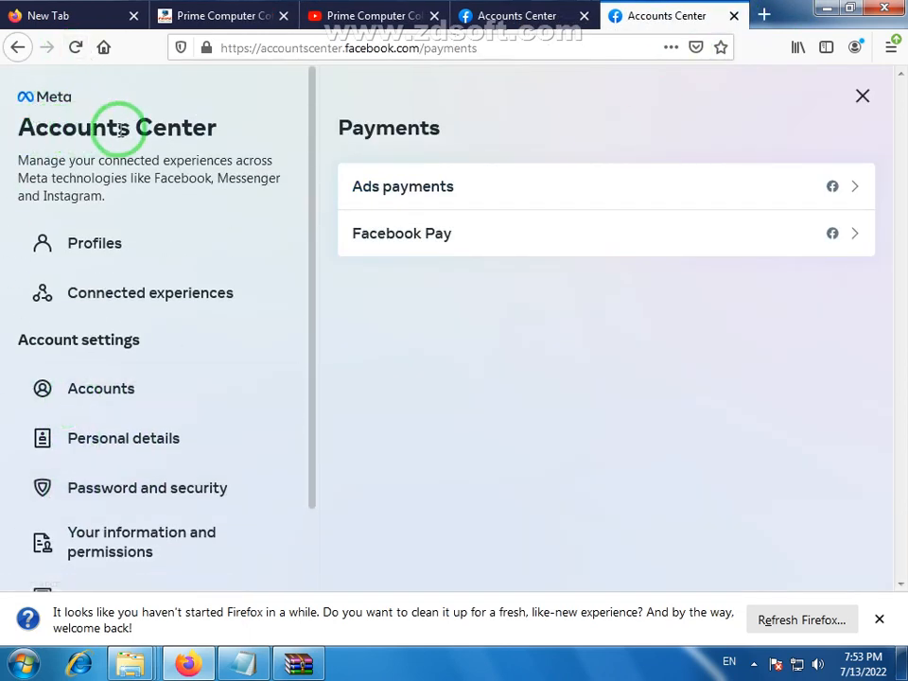
scroll(115, 324, "down", 2)
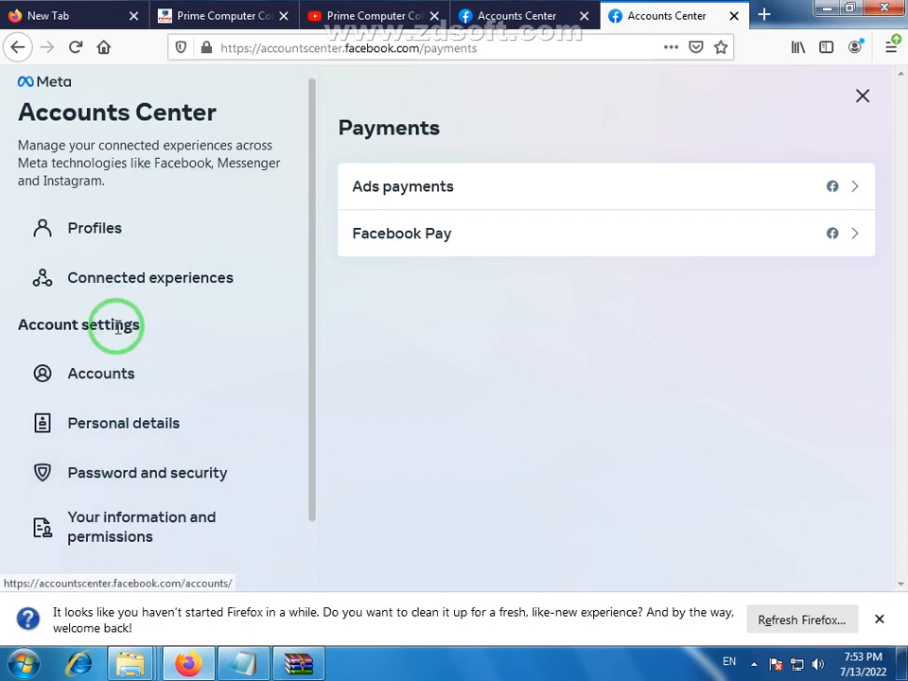
scroll(120, 333, "up", 1)
scroll(115, 331, "up", 1)
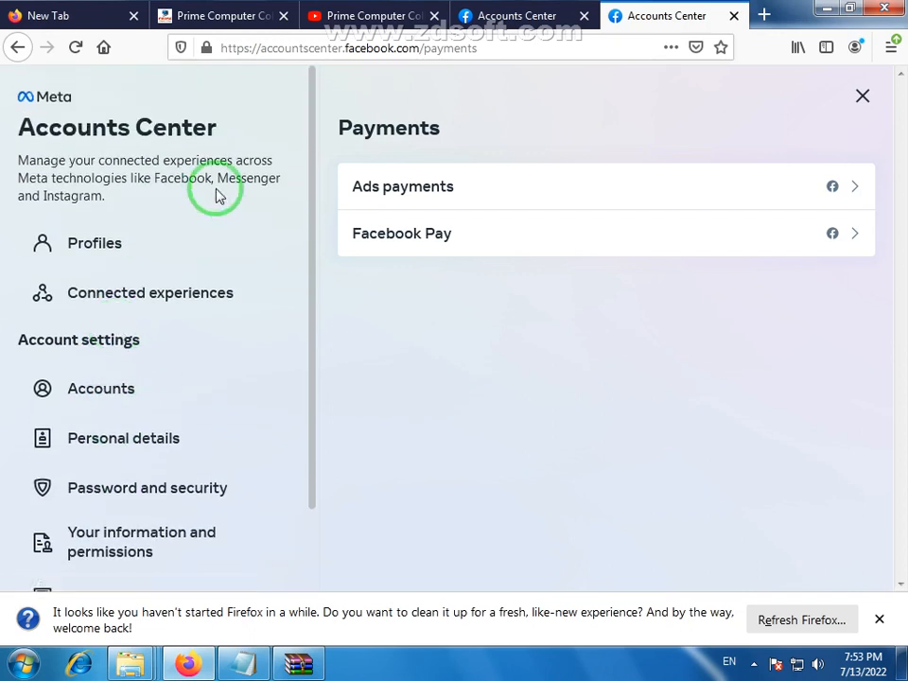
left_click_drag(219, 132, 11, 98)
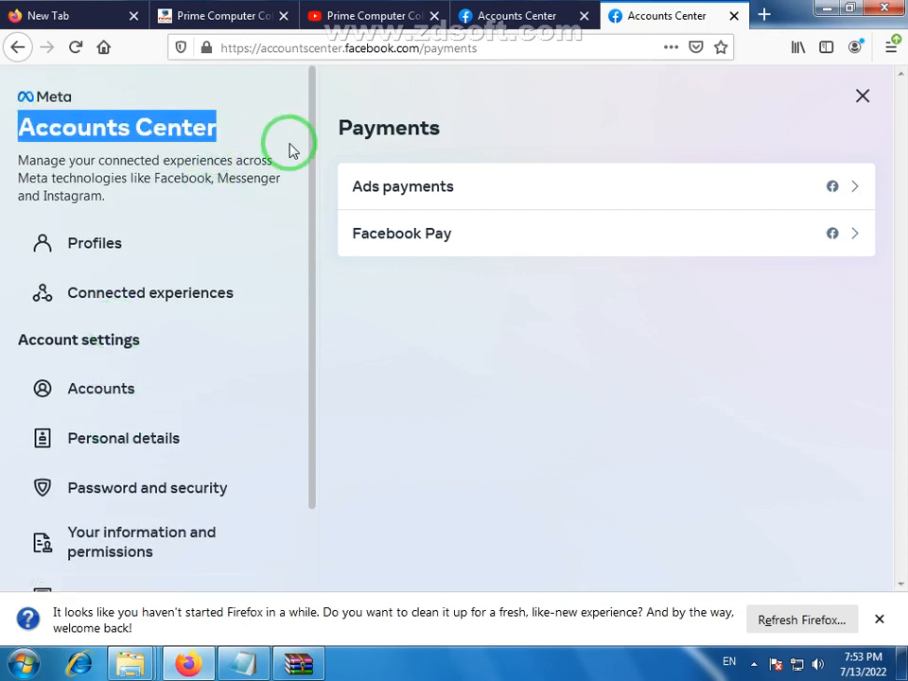
left_click(223, 143)
left_click_drag(19, 127, 229, 129)
left_click(233, 130)
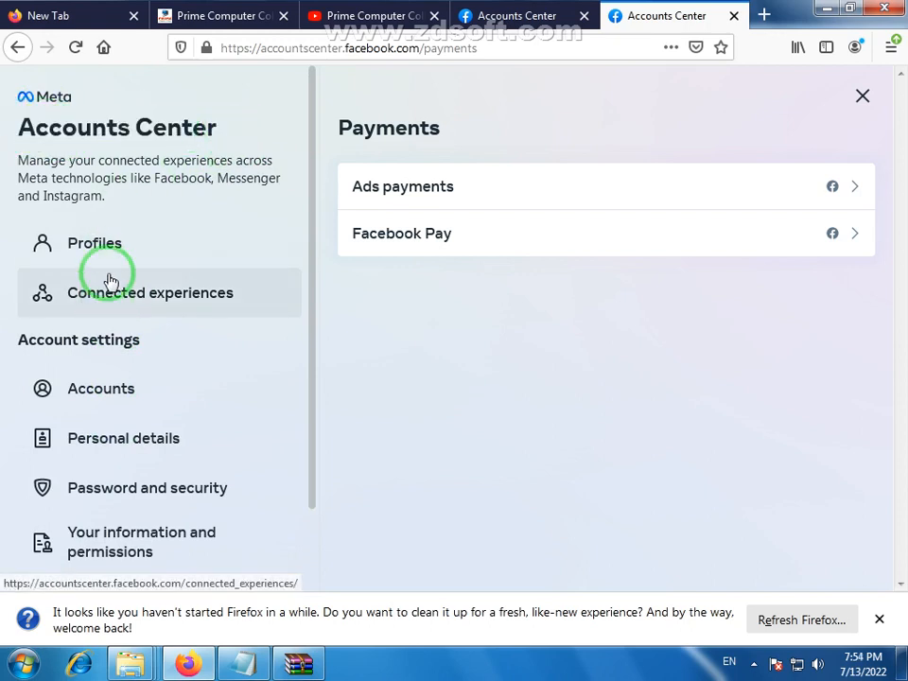
scroll(90, 298, "down", 2)
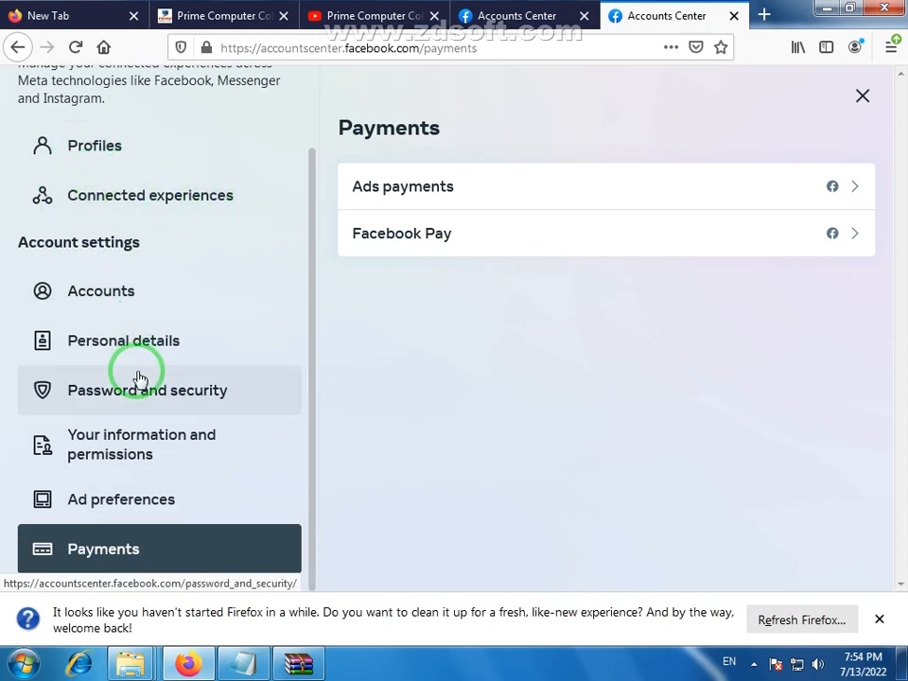
scroll(138, 322, "up", 2)
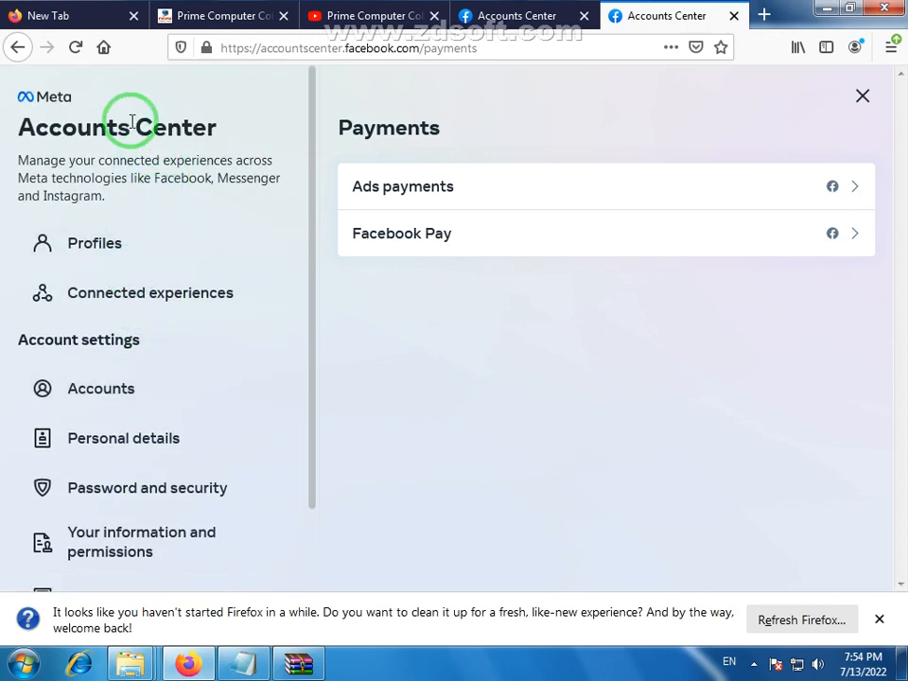
left_click_drag(201, 130, 15, 140)
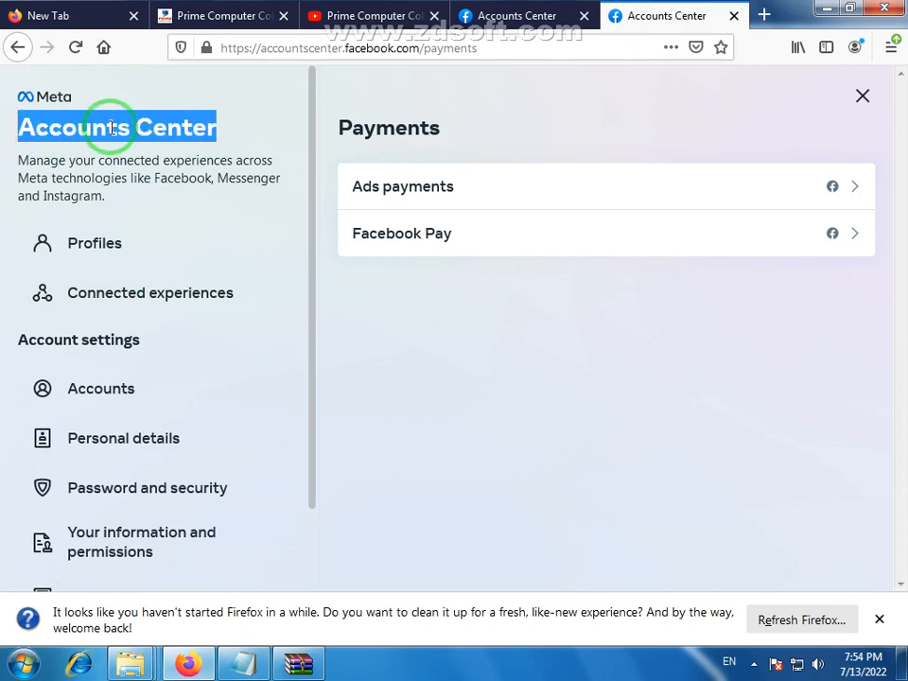
left_click(184, 117)
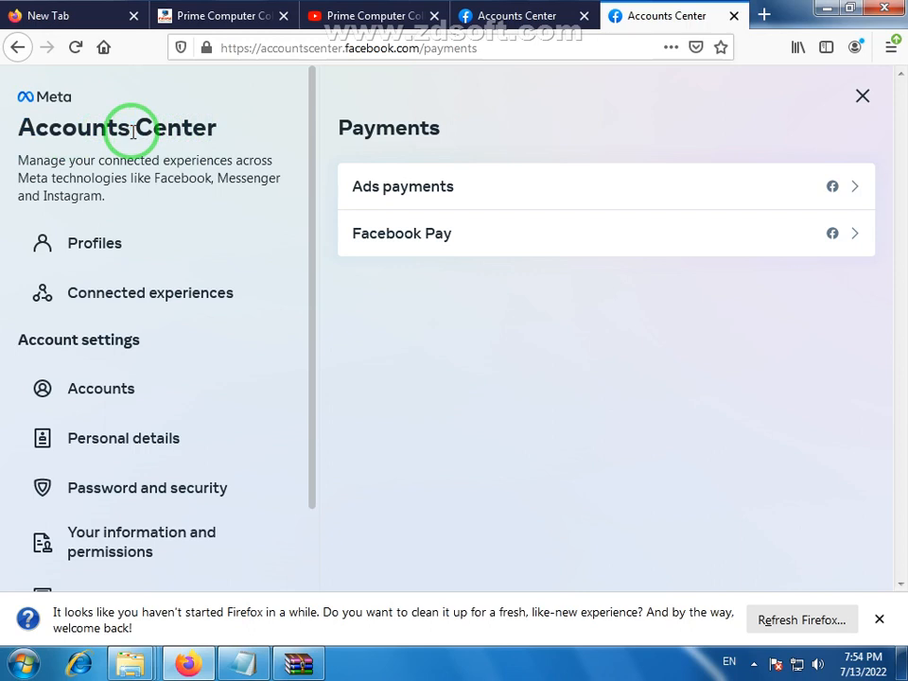
left_click_drag(227, 135, 7, 107)
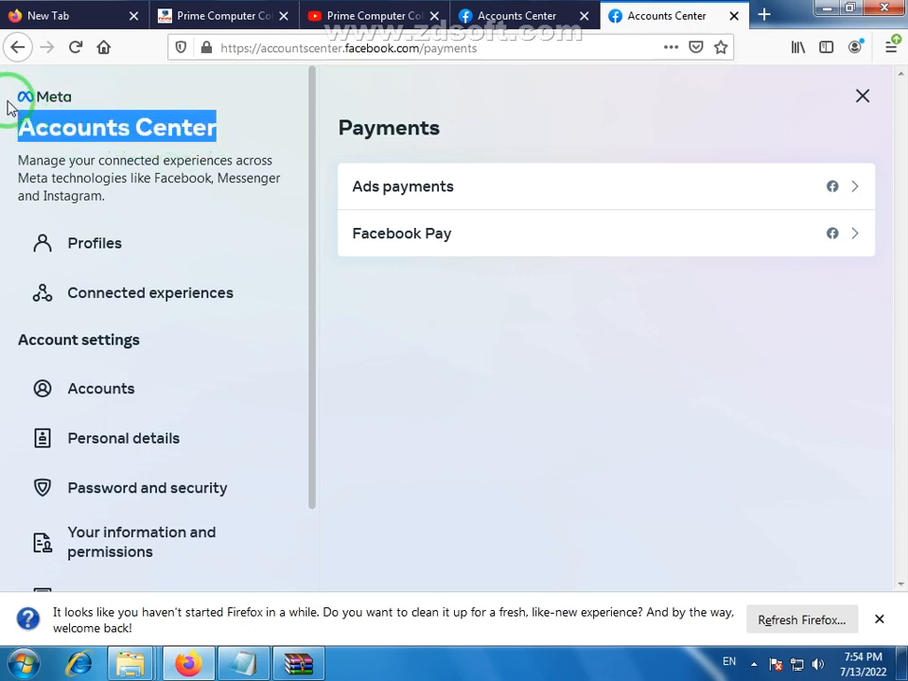
left_click(71, 130)
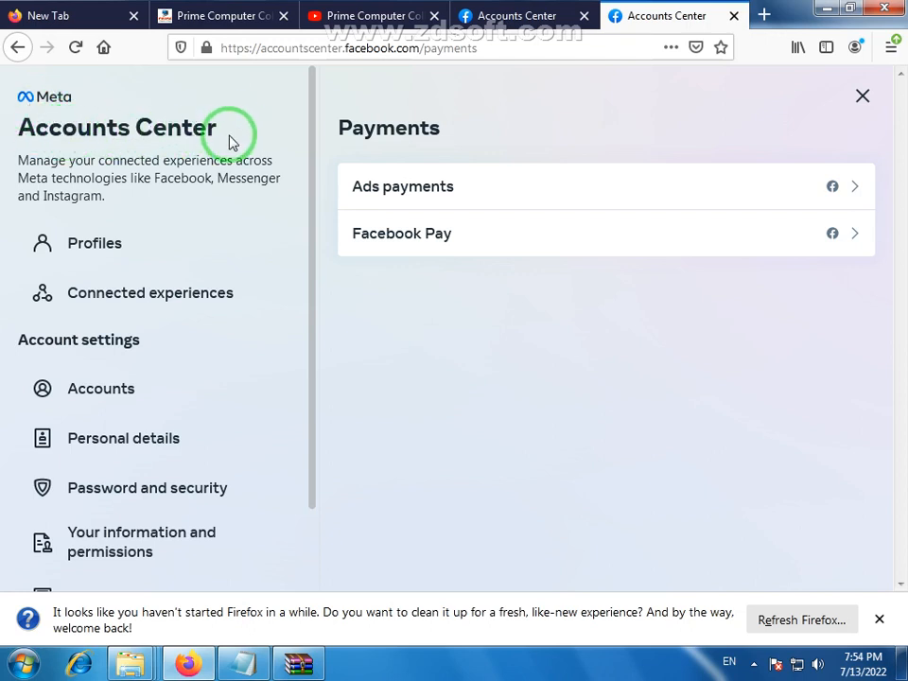
left_click_drag(229, 139, 19, 119)
left_click(148, 154)
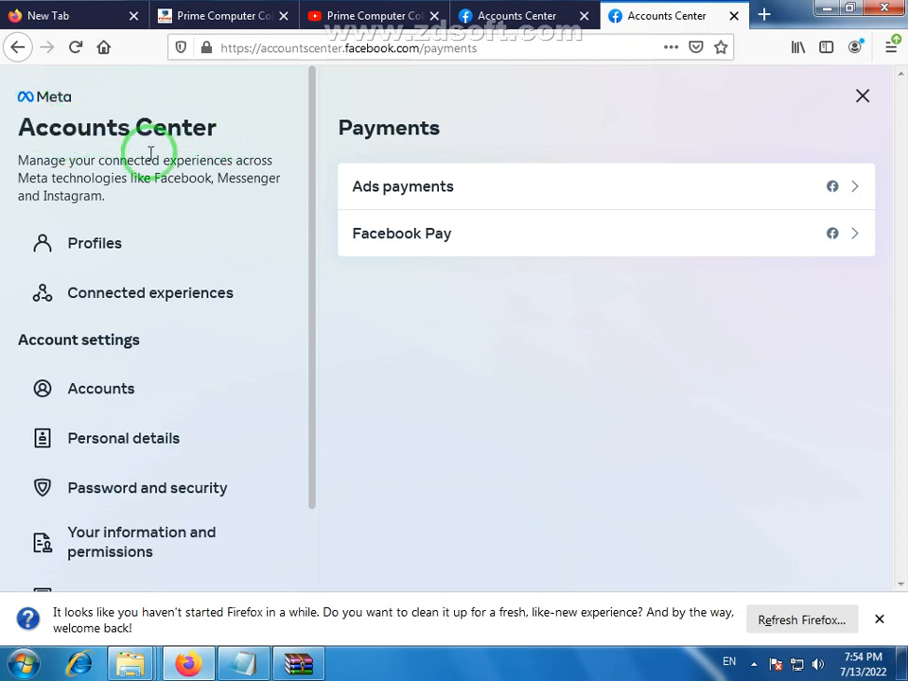
scroll(229, 312, "down", 2)
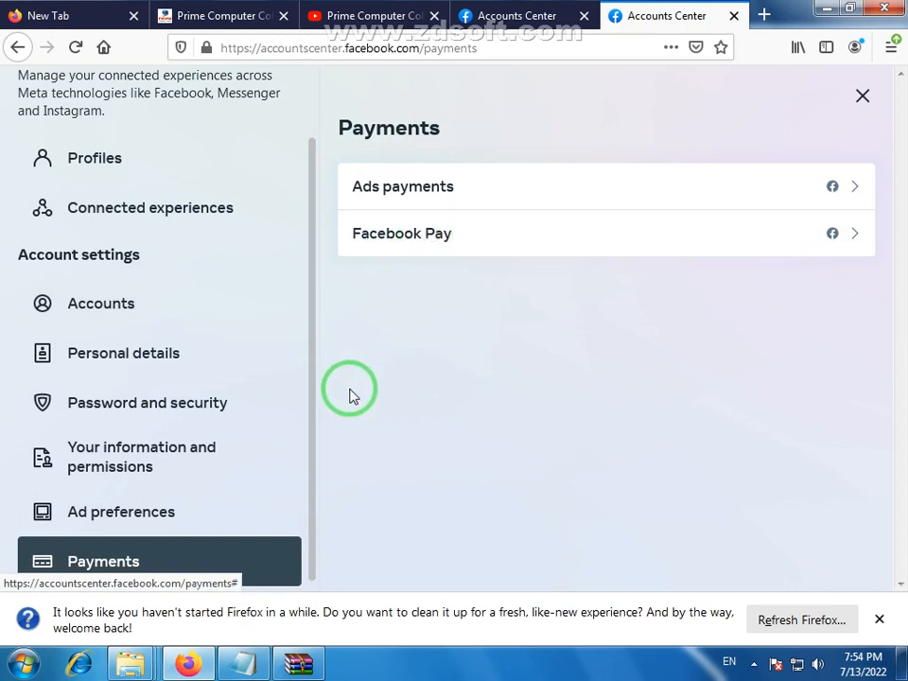
scroll(301, 378, "down", 1)
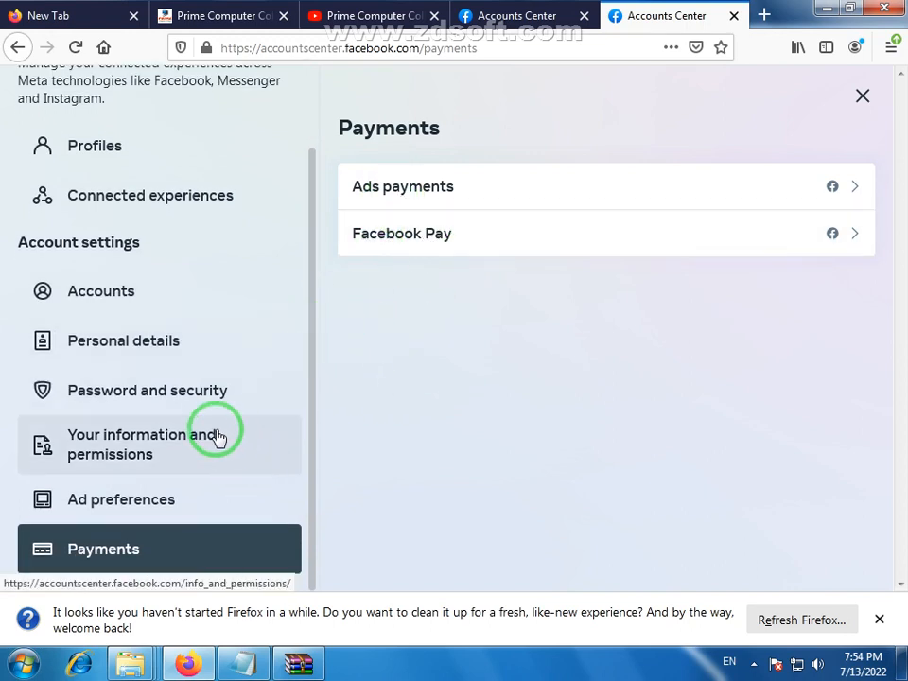
scroll(218, 437, "up", 2)
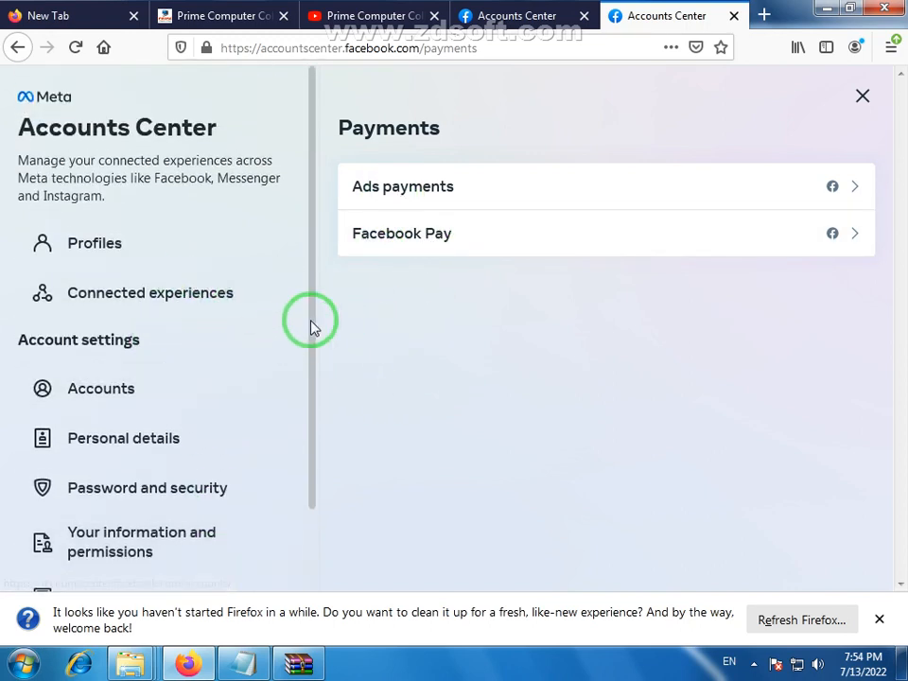
scroll(313, 326, "down", 2)
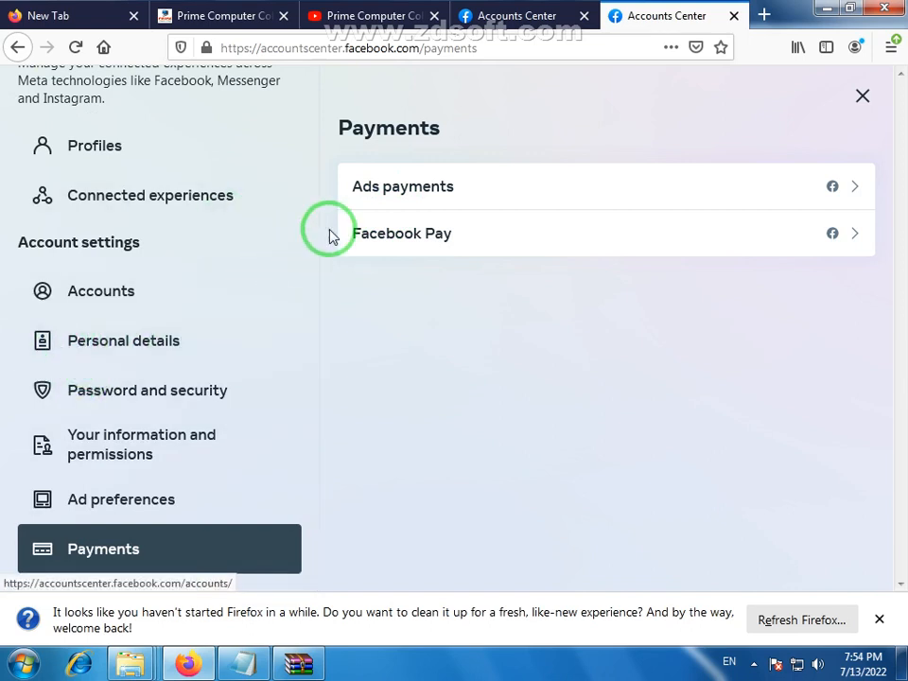
left_click_drag(313, 255, 298, 146)
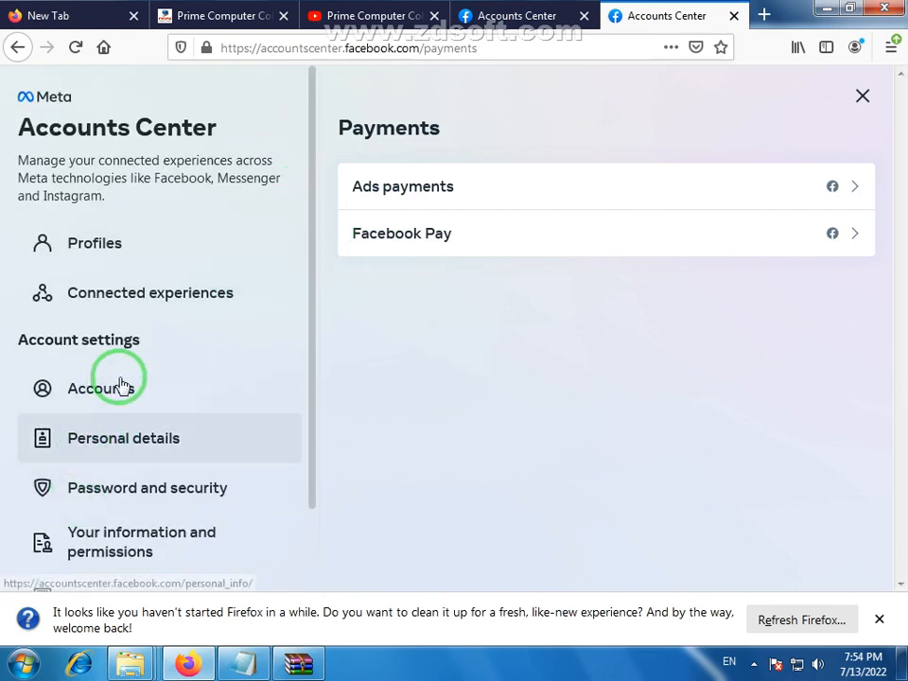
Close Accounts Center and dismiss the "Now in Accounts Center" notice on the Facebook Settings page.
left_click(866, 95)
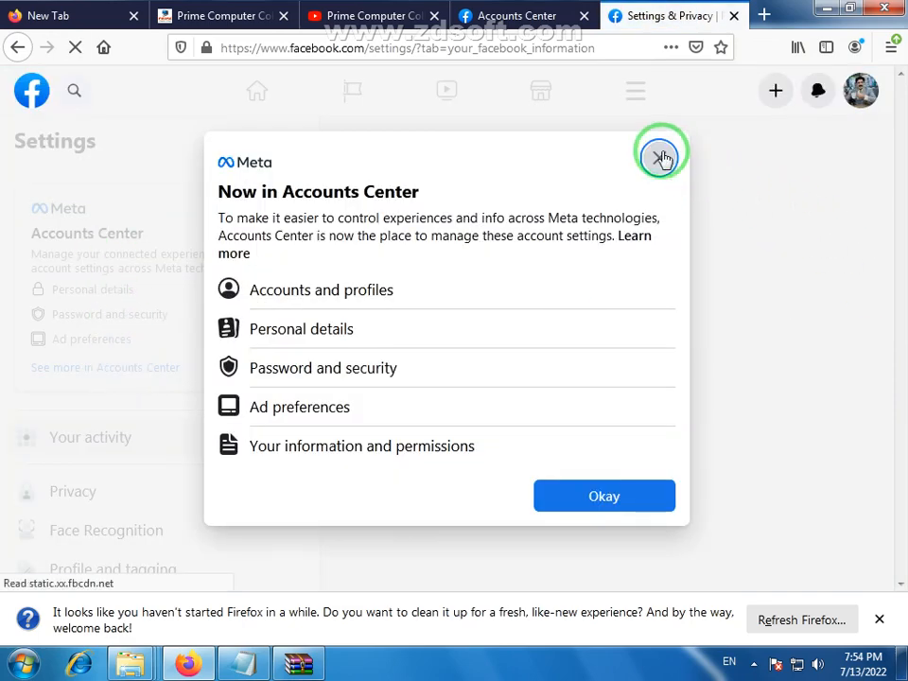
left_click(656, 156)
Examine the categories in the Facebook Settings list, from the Accounts Center card and Your activity through Videos.
scroll(89, 301, "down", 5)
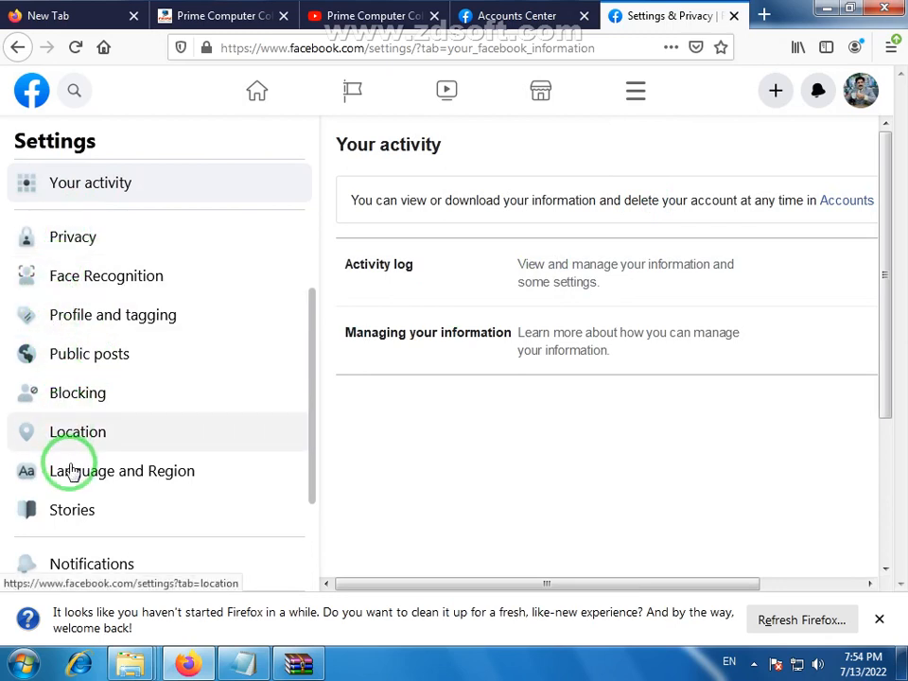
scroll(53, 349, "down", 3)
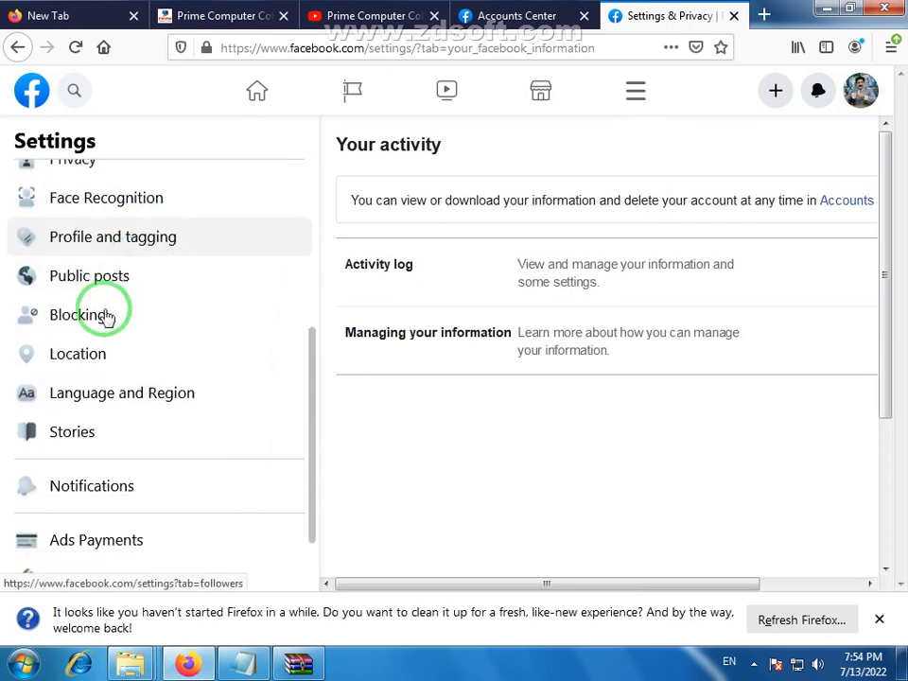
scroll(142, 300, "up", 2)
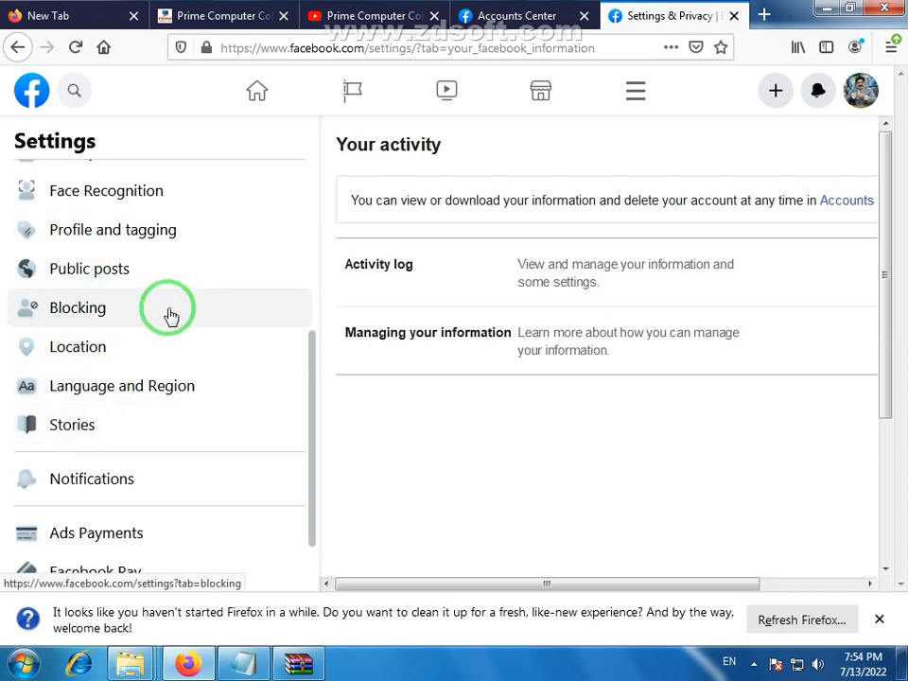
scroll(168, 314, "up", 5)
scroll(142, 252, "down", 4)
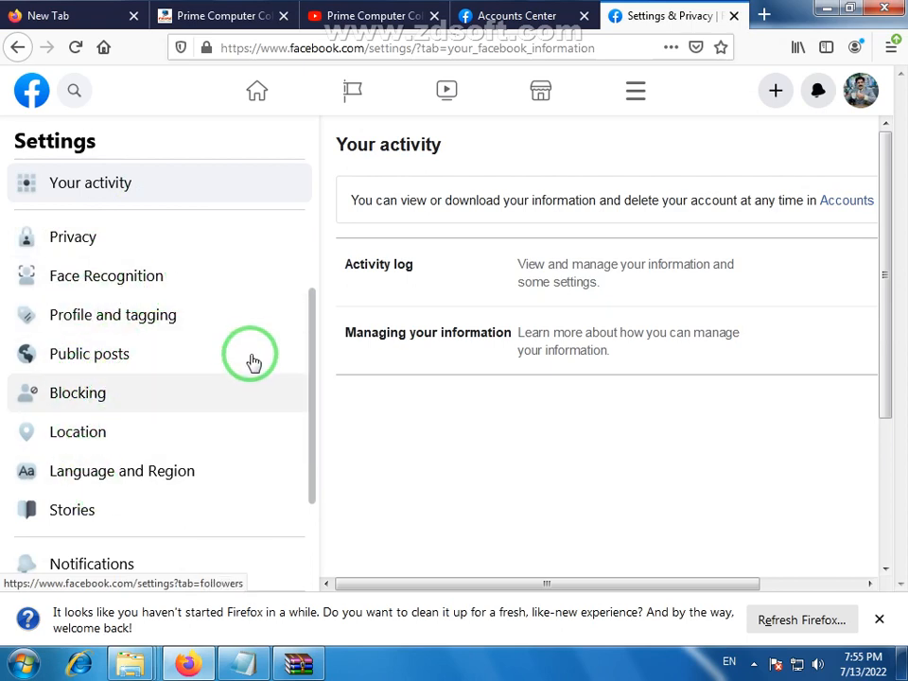
scroll(255, 332, "down", 3)
scroll(253, 331, "up", 3)
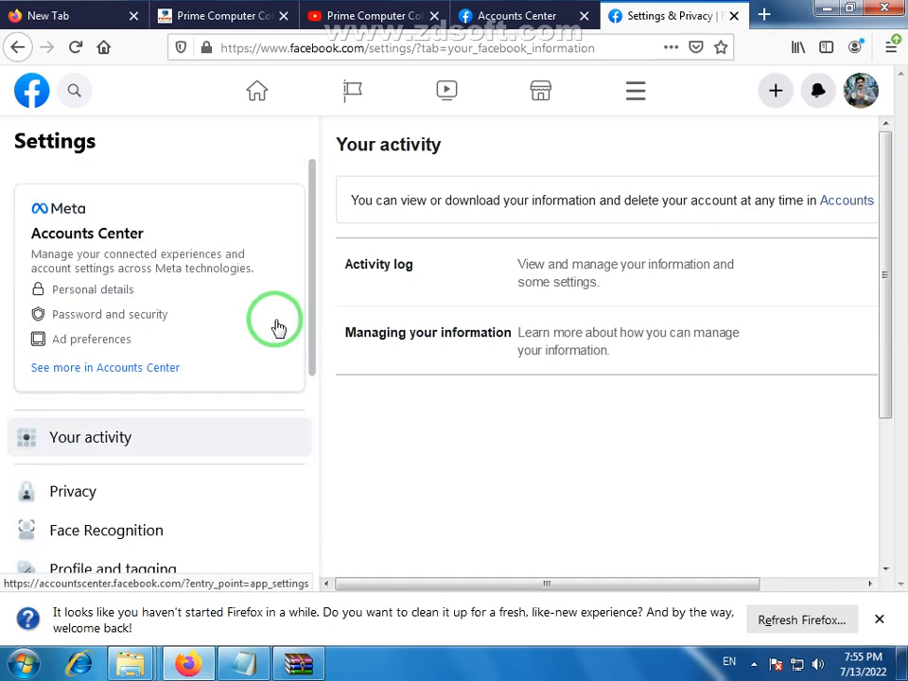
scroll(284, 317, "down", 3)
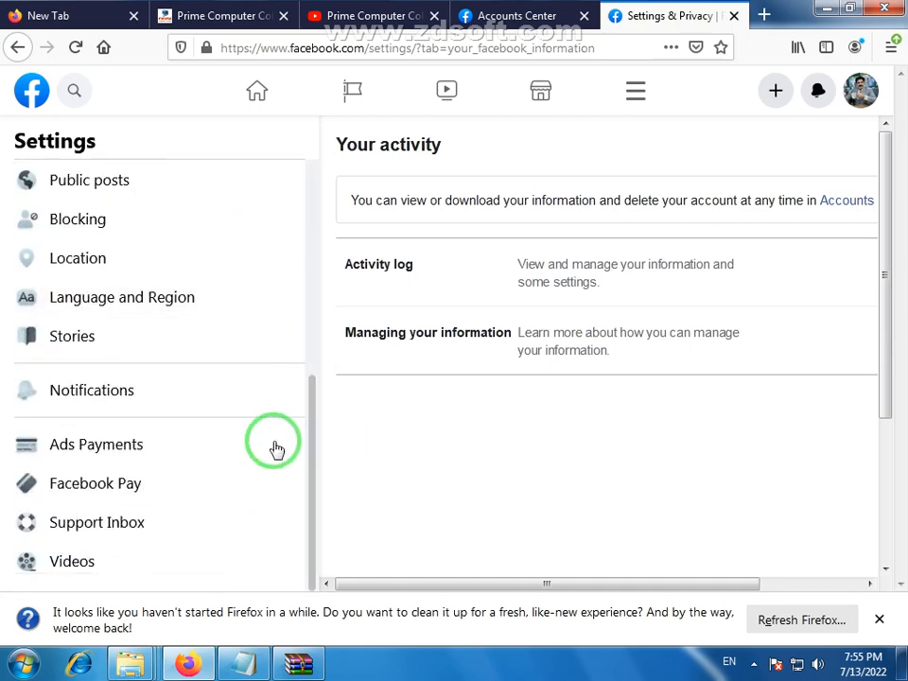
scroll(312, 449, "up", 5)
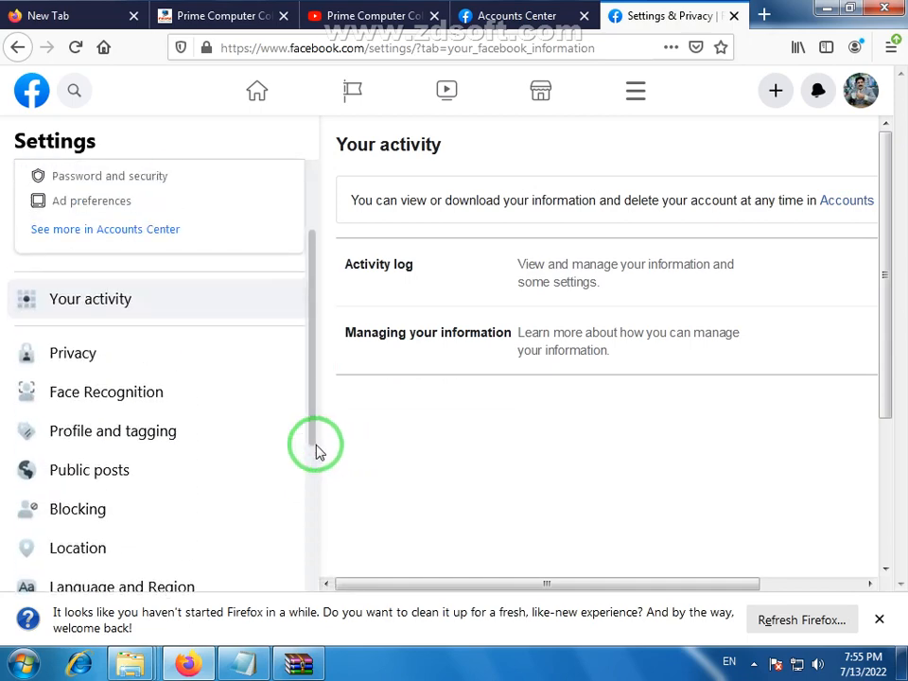